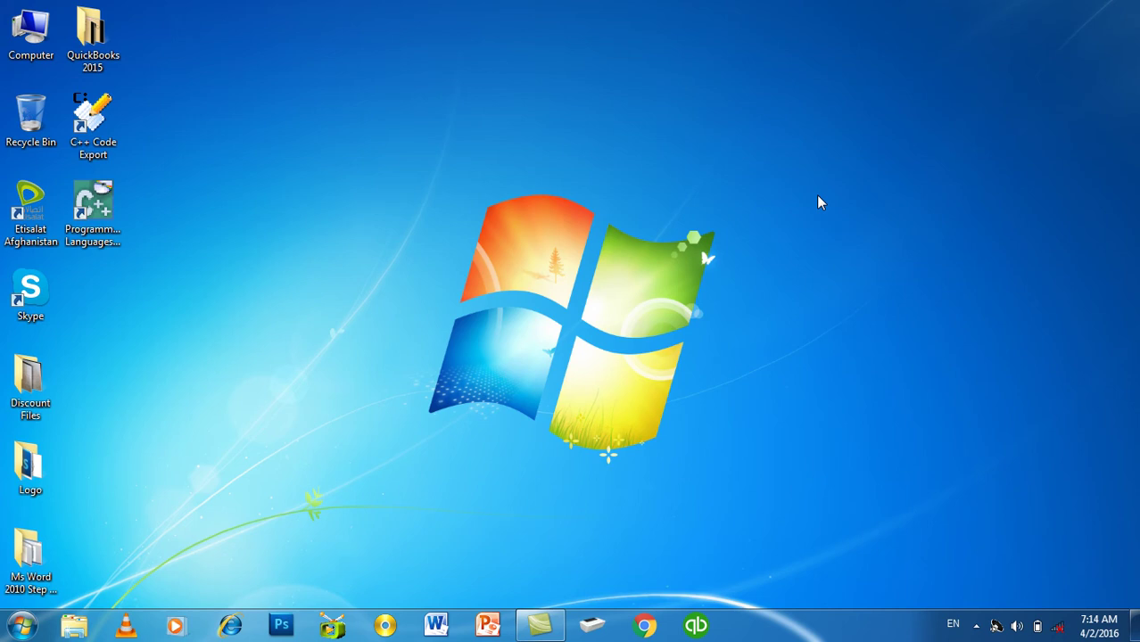
# Launch Word 2010 from the Run box with winword
pyautogui.press('super+r')
pyautogui.write('winwordf')
pyautogui.press('Return')
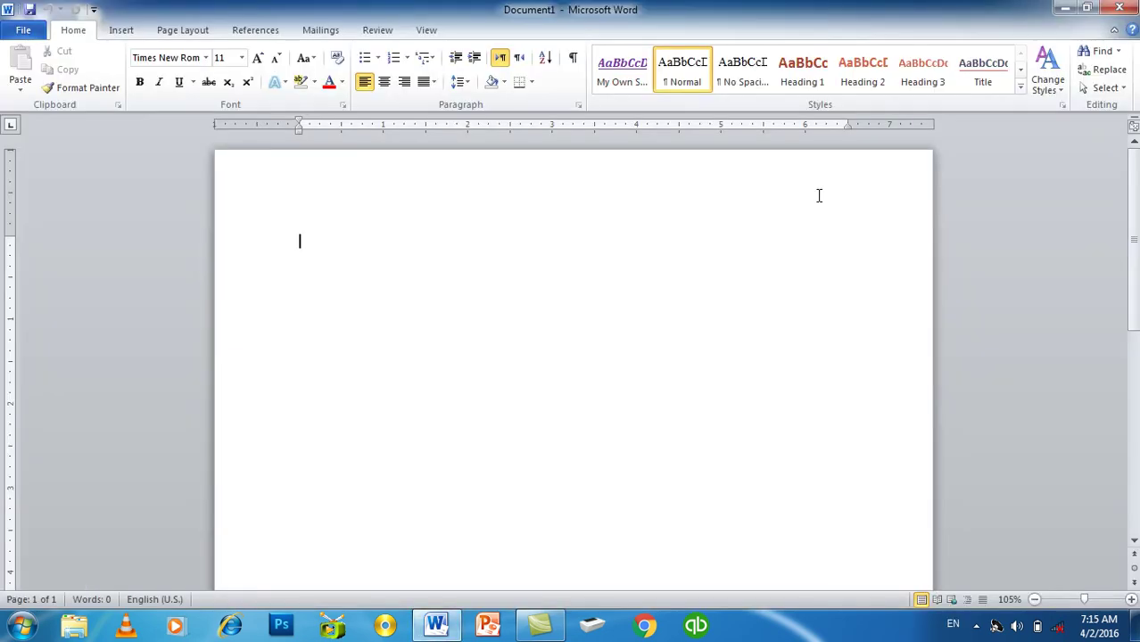
# Browse the Page Layout and Insert ribbons and preview the Quick Parts building blocks list
pyautogui.click(171, 37)
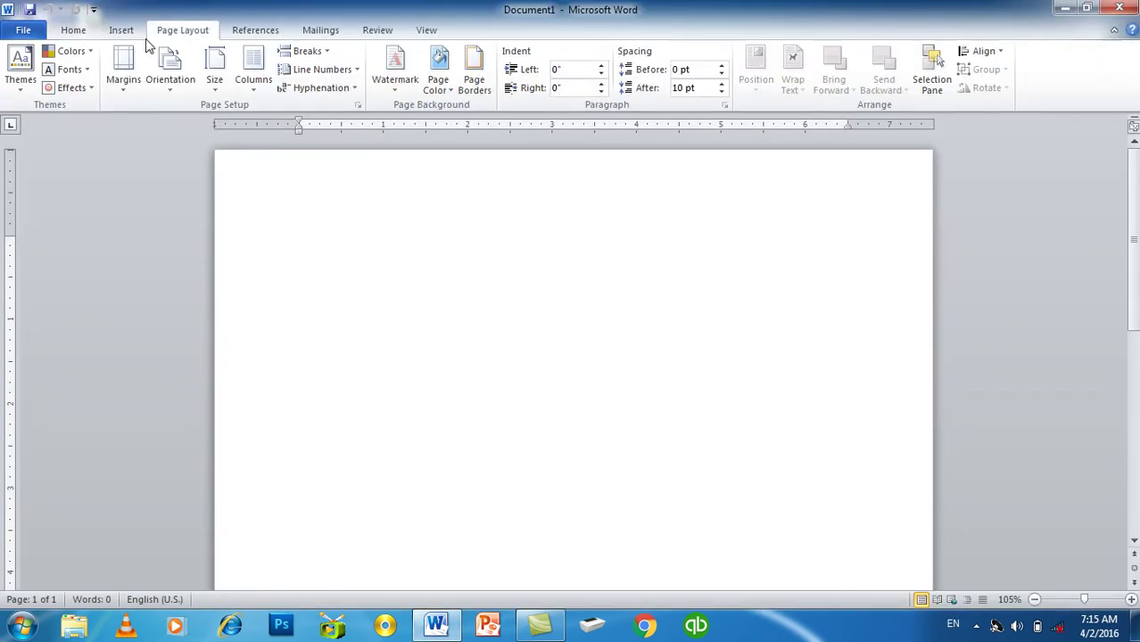
pyautogui.click(122, 34)
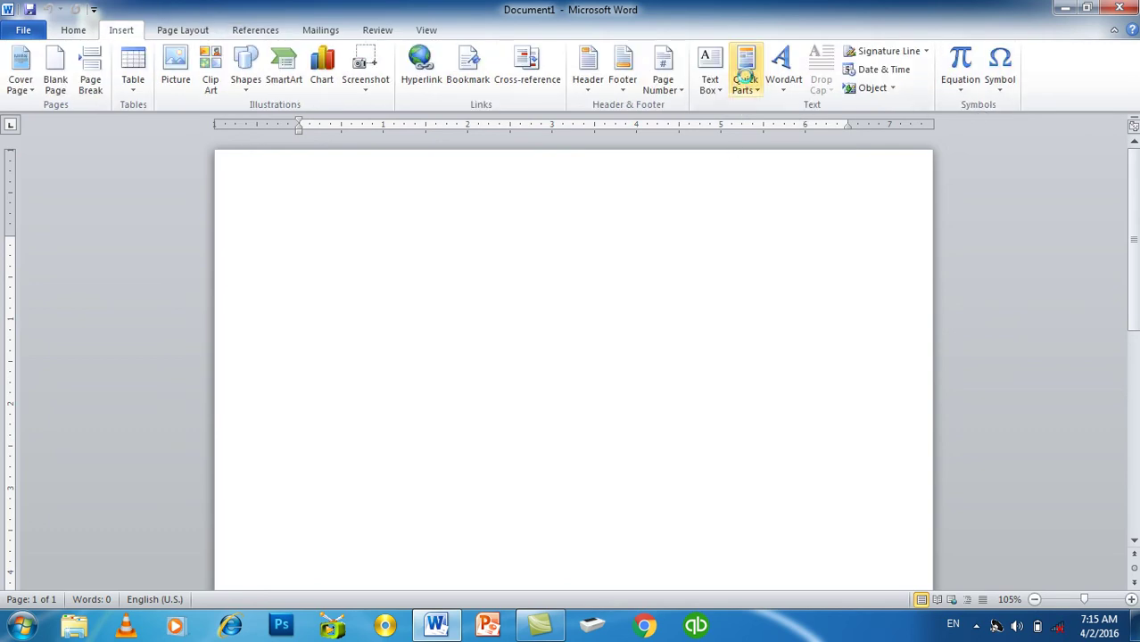
pyautogui.click(745, 78)
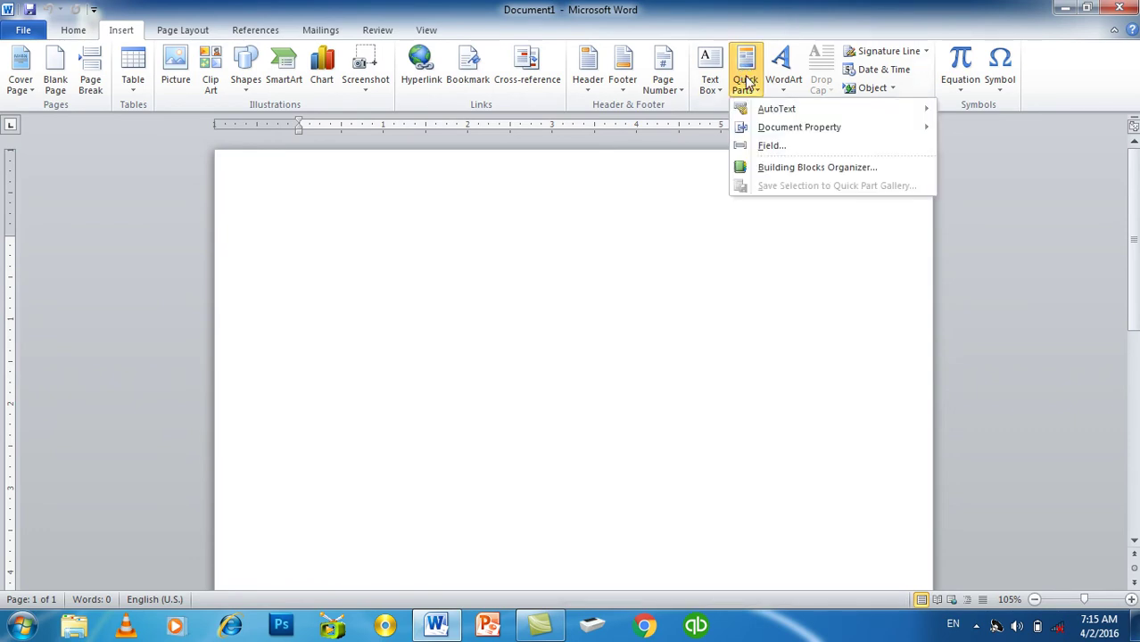
pyautogui.click(474, 407)
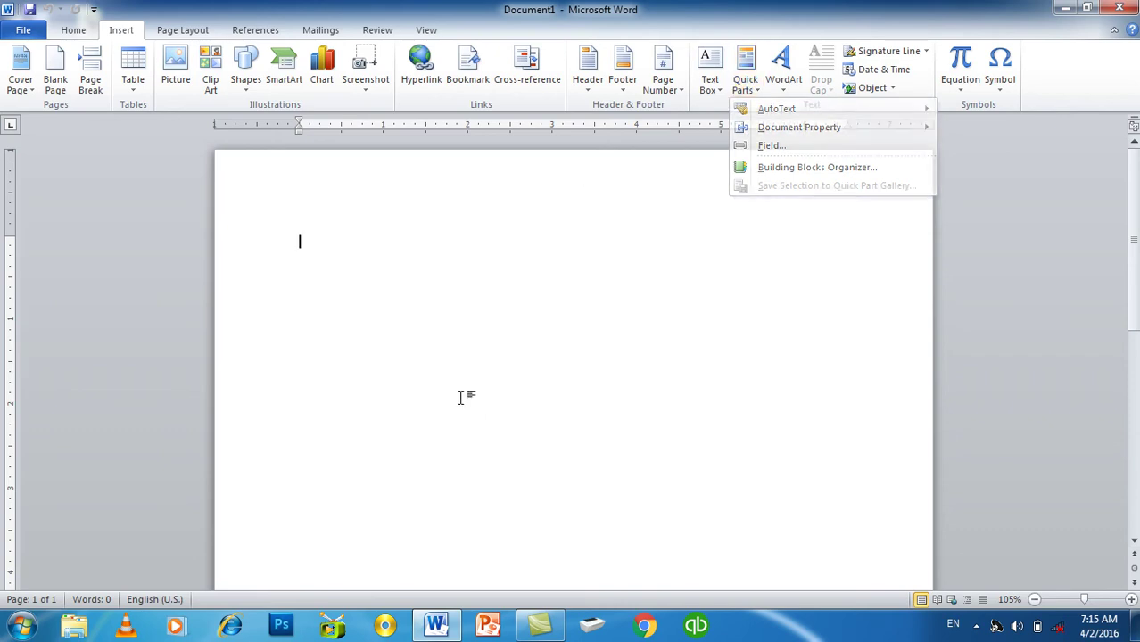
# Set the page orientation to Landscape
pyautogui.click(183, 30)
pyautogui.click(166, 79)
pyautogui.click(181, 154)
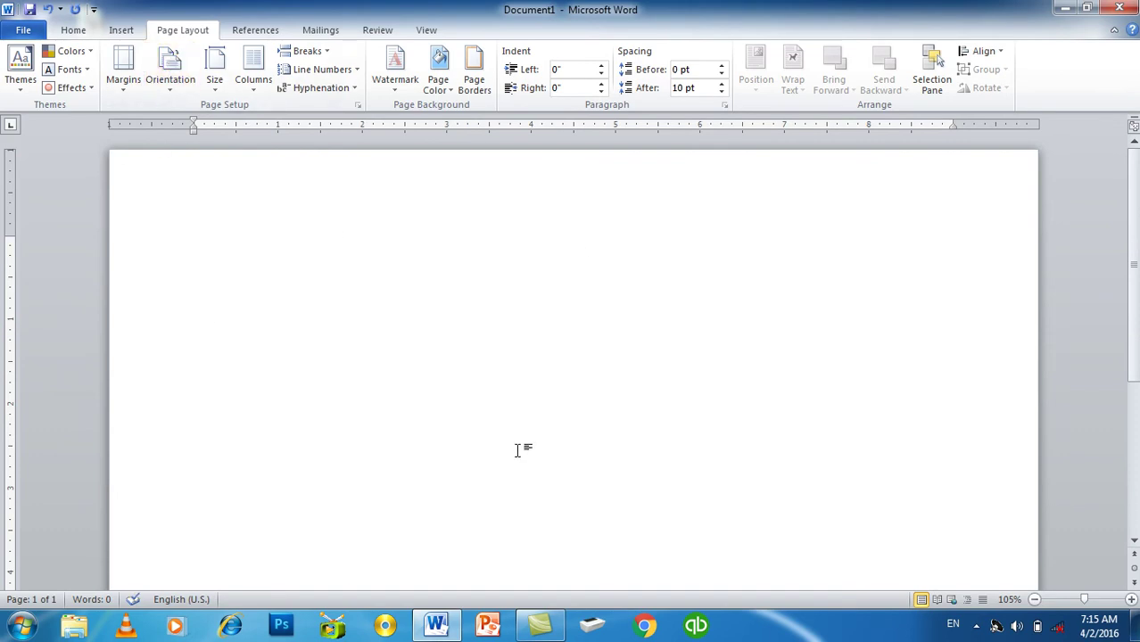
# Type the test lines IRC, 3T and 5Q on separate lines
pyautogui.write('IRC')
pyautogui.press('Return')
pyautogui.write('3T')
pyautogui.press('Return')
pyautogui.write('5Q')
# Select all and delete the three test lines
pyautogui.hotkey('ctrl', 'a')
pyautogui.press('Delete')
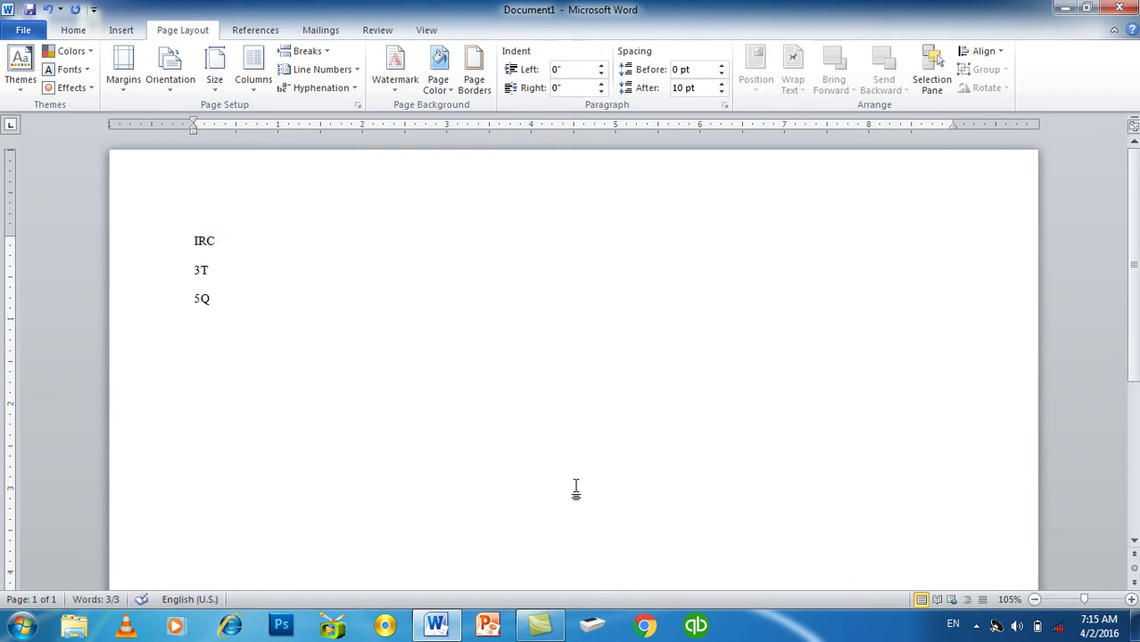
pyautogui.click(123, 32)
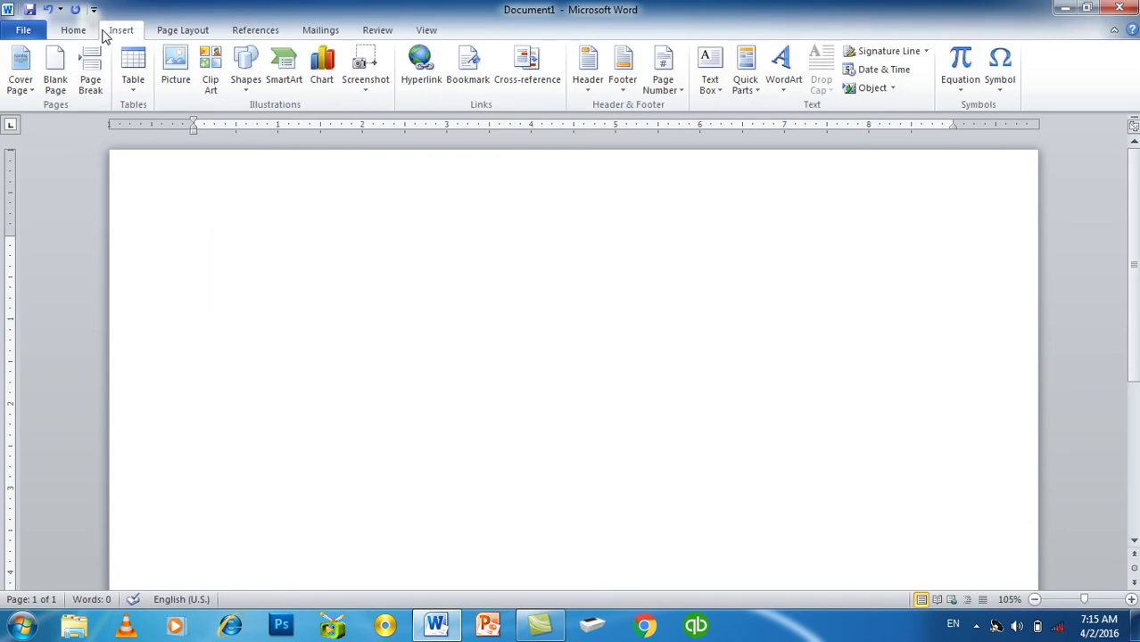
# Insert an empty table with 11 columns and 2 rows via Insert Table
pyautogui.click(134, 94)
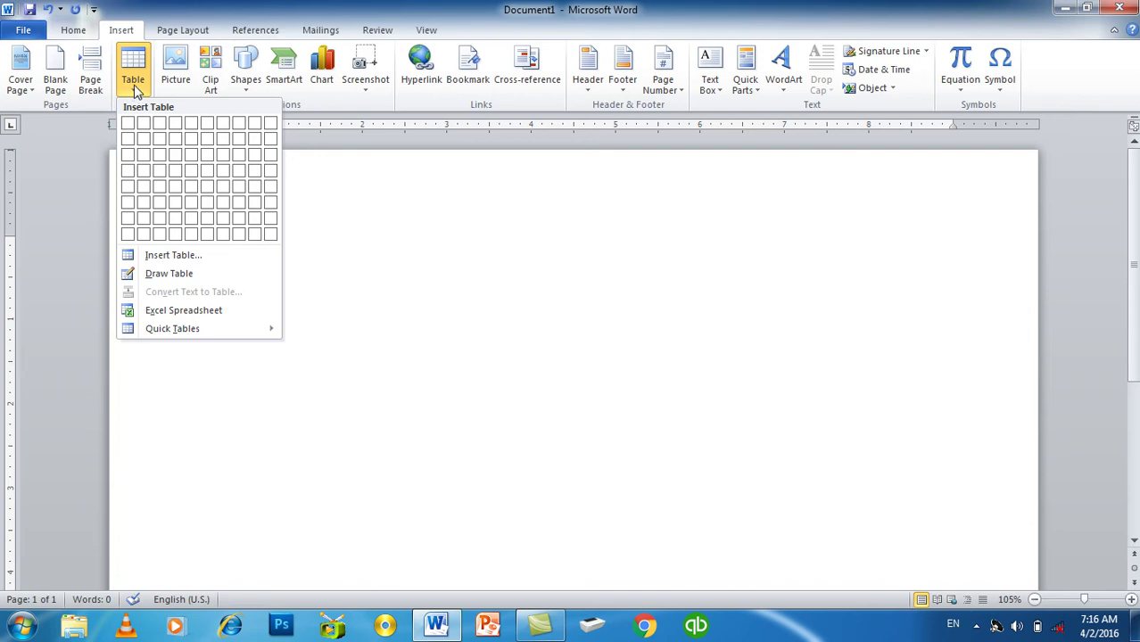
pyautogui.click(215, 254)
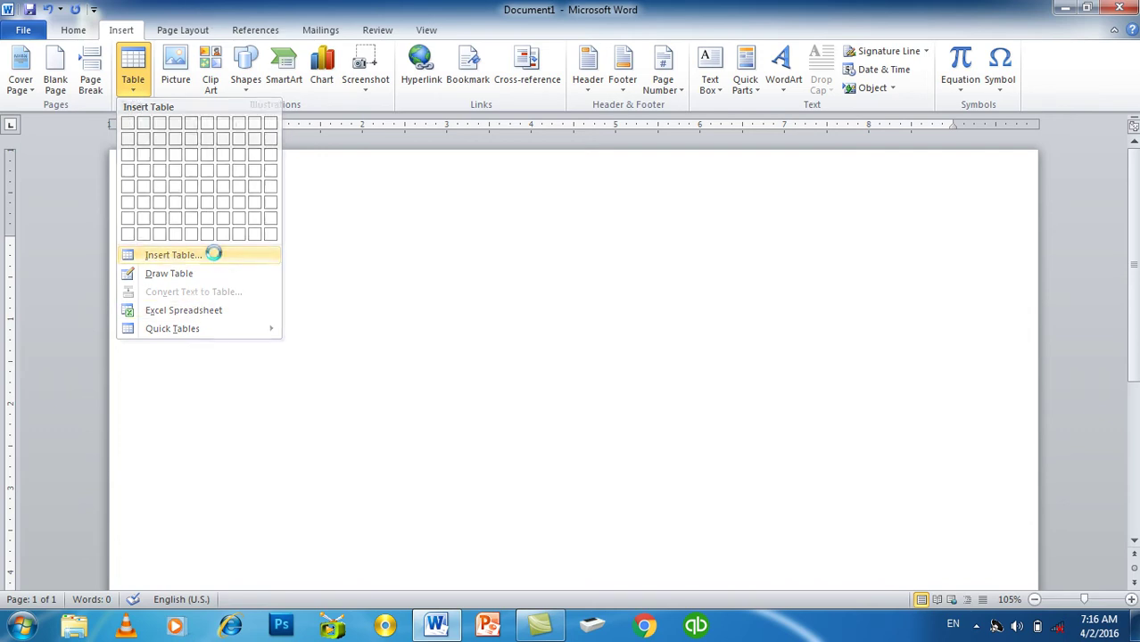
pyautogui.click(651, 233)
pyautogui.click(650, 233)
pyautogui.click(650, 233)
pyautogui.click(651, 232)
pyautogui.click(651, 233)
pyautogui.click(651, 233)
pyautogui.click(625, 257)
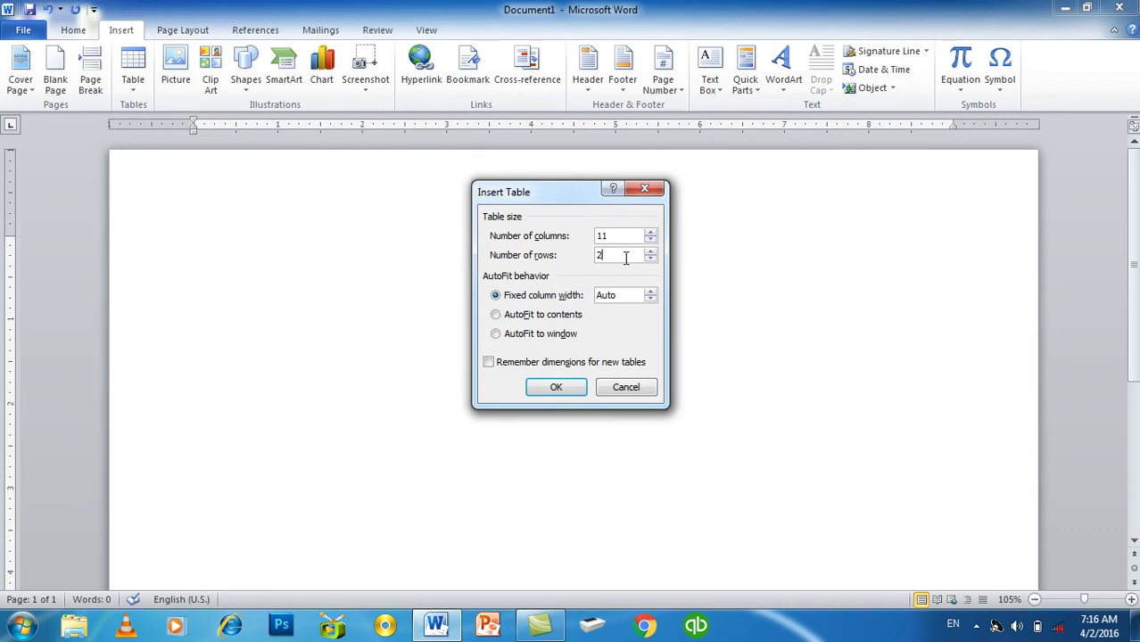
pyautogui.click(538, 384)
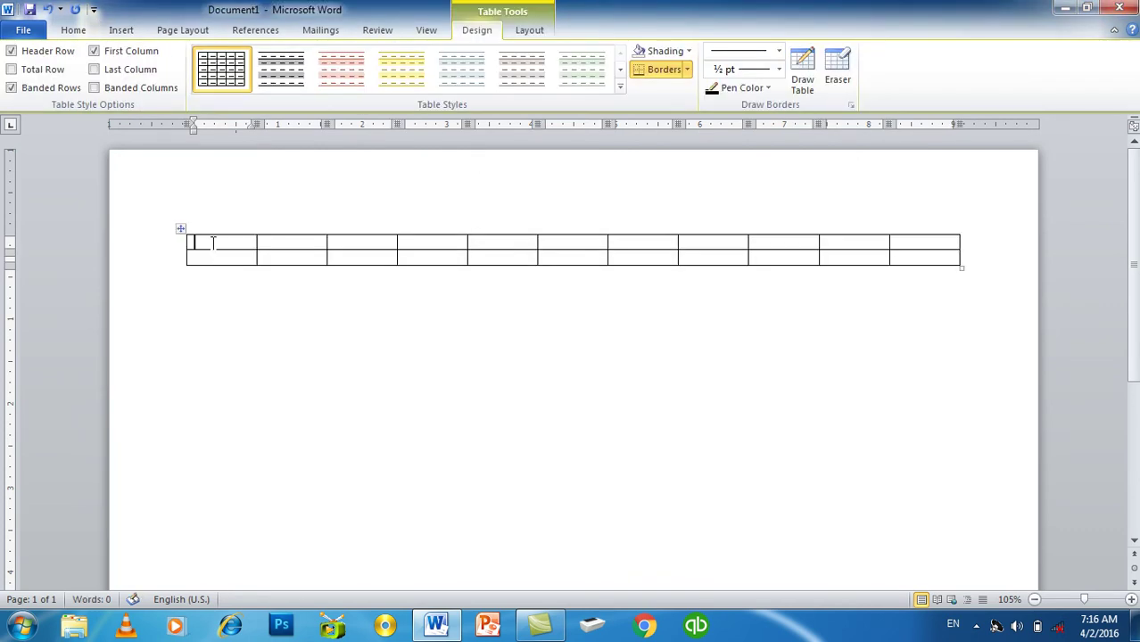
# Type the headings SID, Sname and Q1 through Q5 across the first row
pyautogui.write('SID')
pyautogui.press('Tab')
pyautogui.write('Sname')
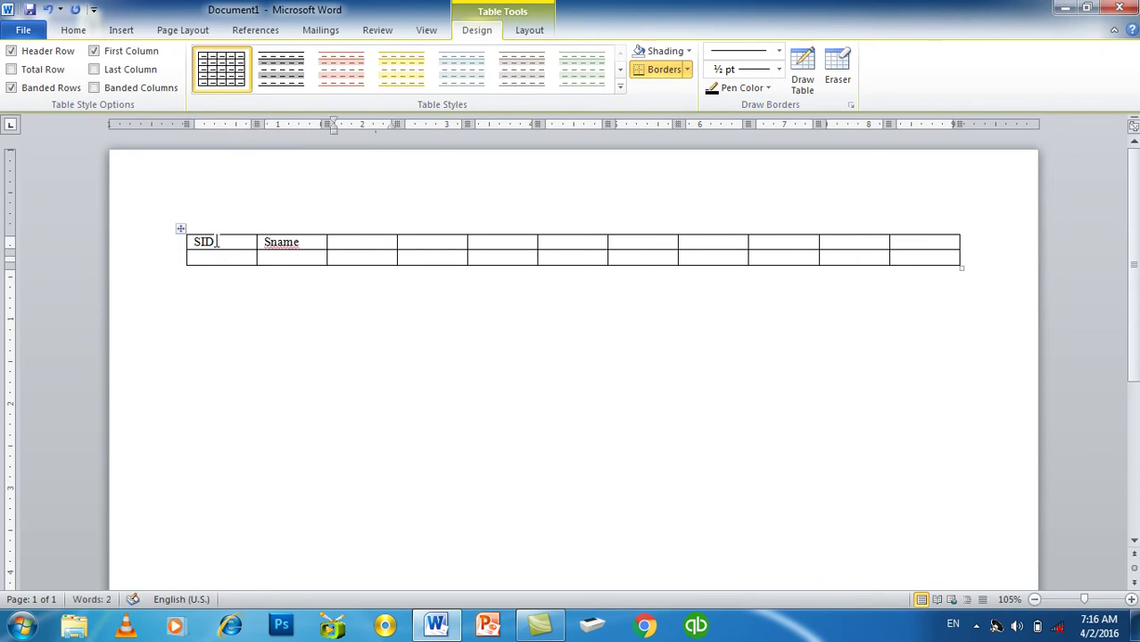
pyautogui.write('T')
pyautogui.press('BackSpace')
pyautogui.write('Q1')
pyautogui.press('Tab')
pyautogui.write('Q2')
pyautogui.press('Tab')
pyautogui.write('Q3')
pyautogui.press('Tab')
pyautogui.write('Q4')
pyautogui.press('Tab')
pyautogui.write('Q5')
pyautogui.press('Tab')
# Fill the remaining headings T1, T2, T3 and Total, correcting typos
pyautogui.write('Y1')
pyautogui.press('BackSpace')
pyautogui.press('BackSpace')
pyautogui.write('1')
pyautogui.press('Tab')
pyautogui.write('T2')
pyautogui.press('Tab')
pyautogui.write('T3')
pyautogui.press('Tab')
pyautogui.write('Per')
pyautogui.press('BackSpace')
pyautogui.press('BackSpace')
pyautogui.press('BackSpace')
pyautogui.write('tal')
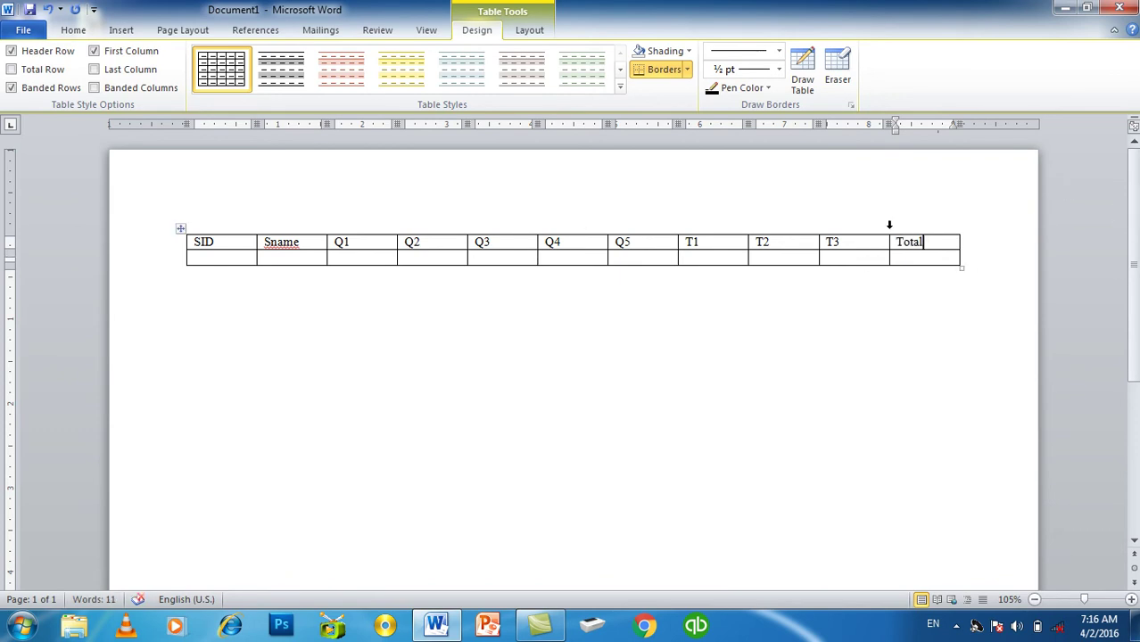
# Add a column right of Total headed Percentage
pyautogui.rightClick(930, 243)
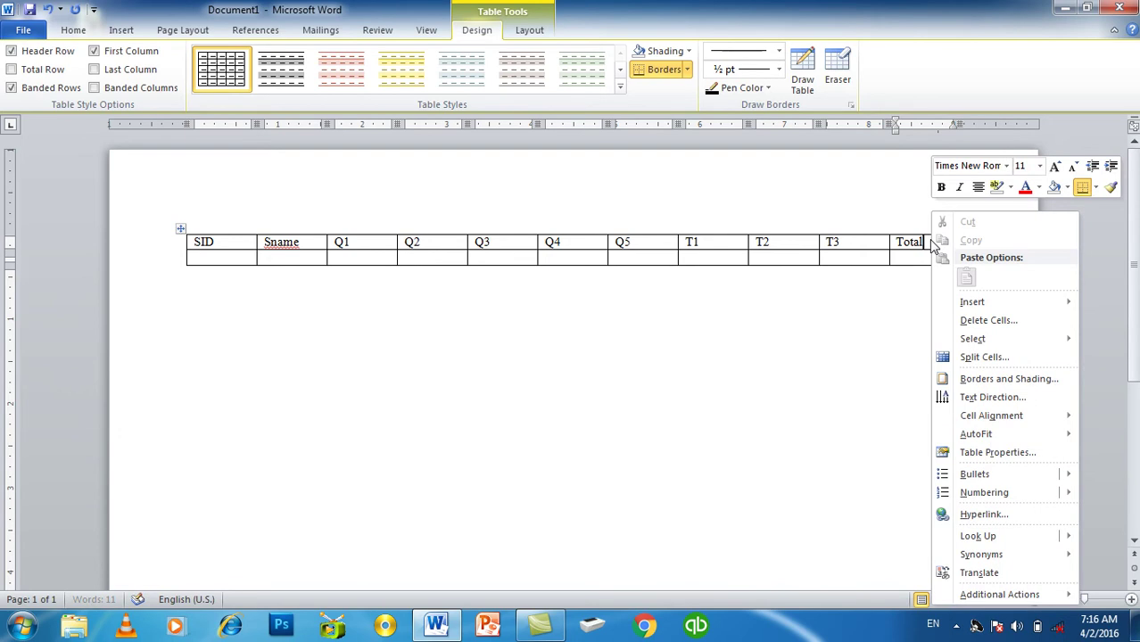
pyautogui.moveTo(973, 301)
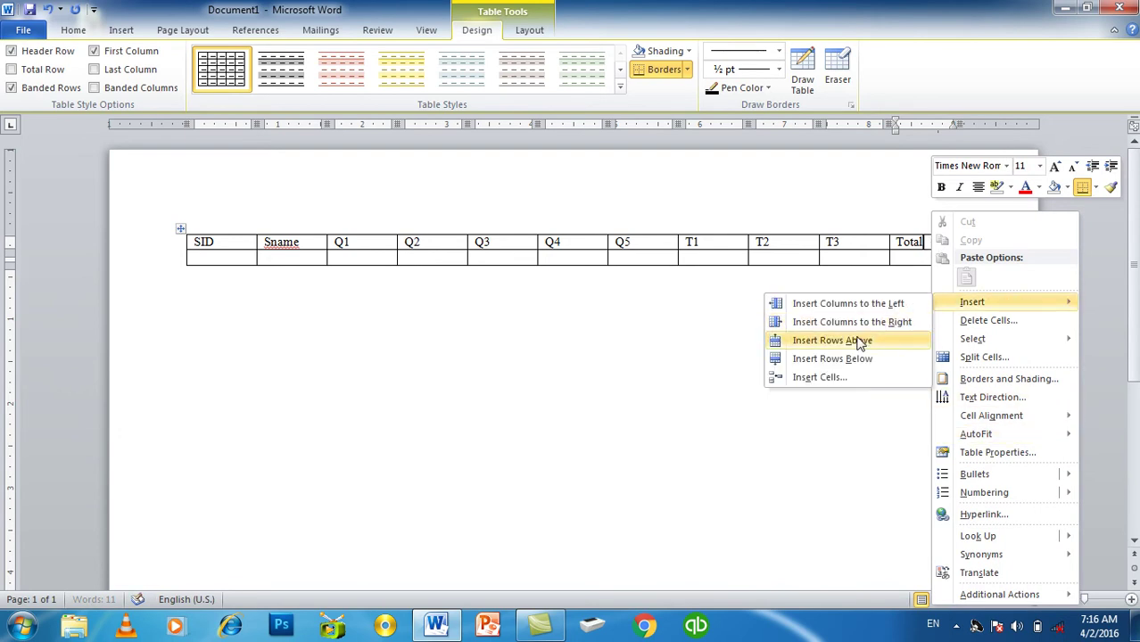
pyautogui.click(819, 321)
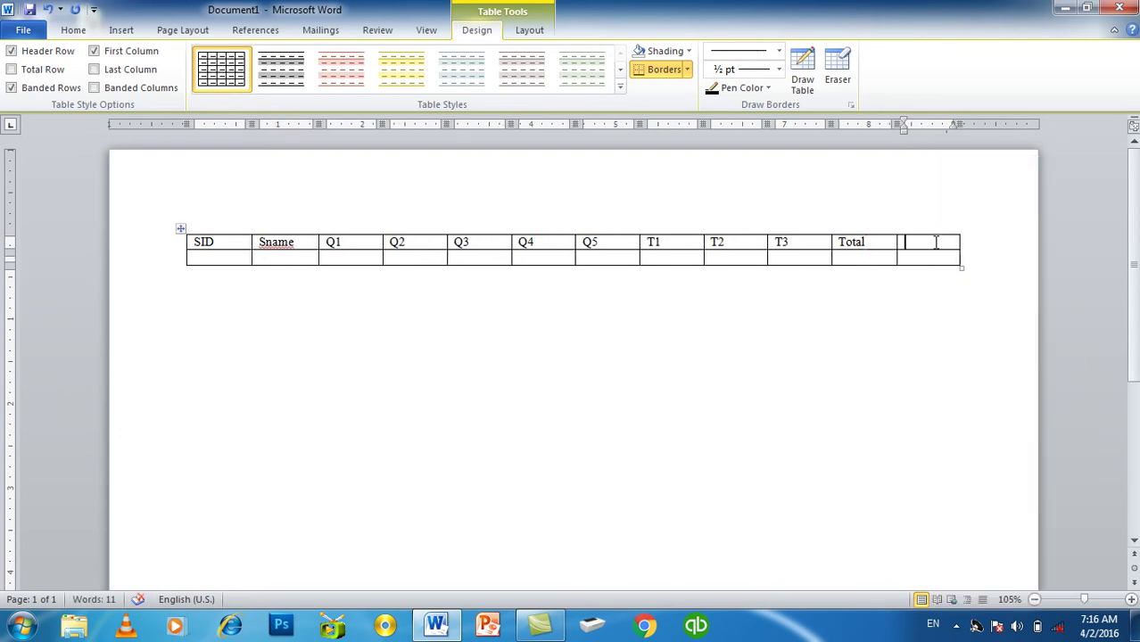
pyautogui.write('Percentage')
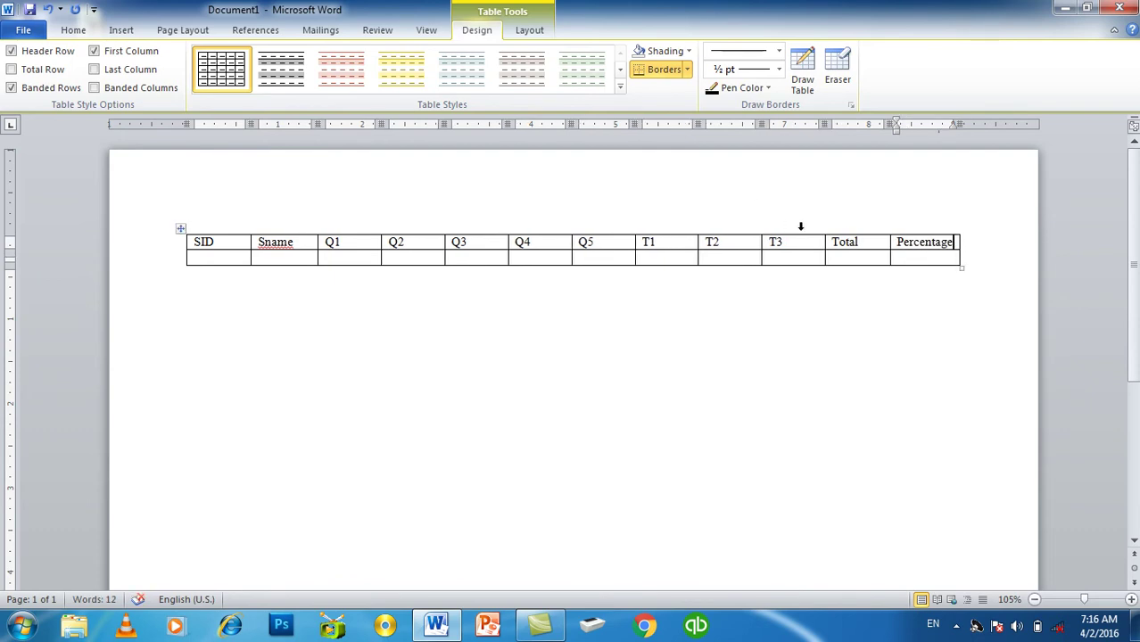
pyautogui.click(922, 262)
# Make the entire header row bold
pyautogui.rightClick(925, 239)
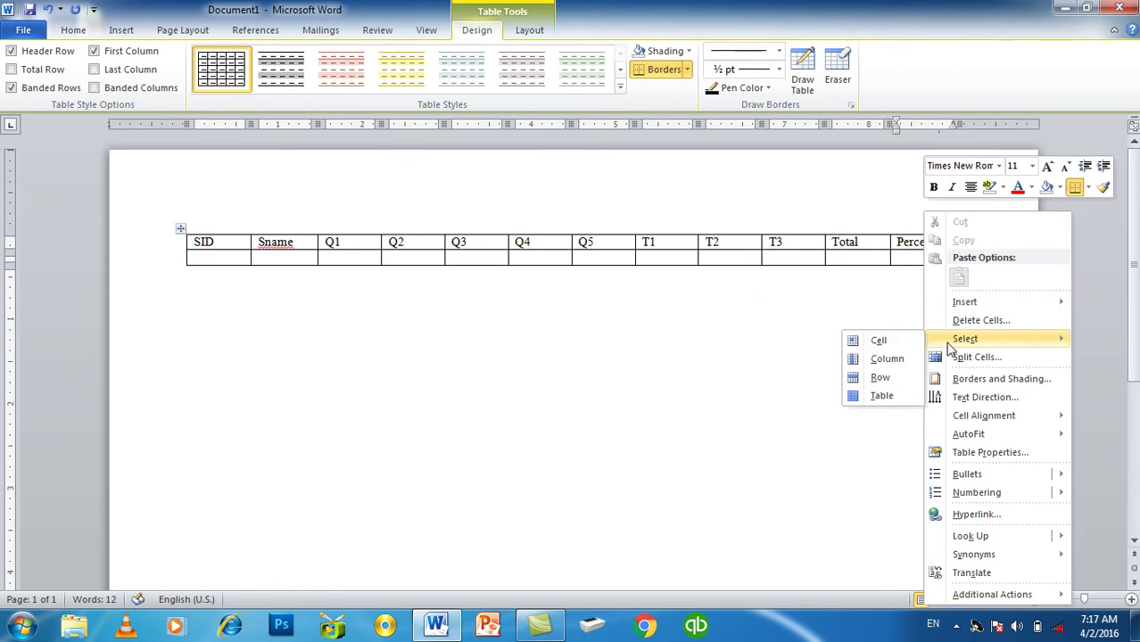
pyautogui.moveTo(966, 302)
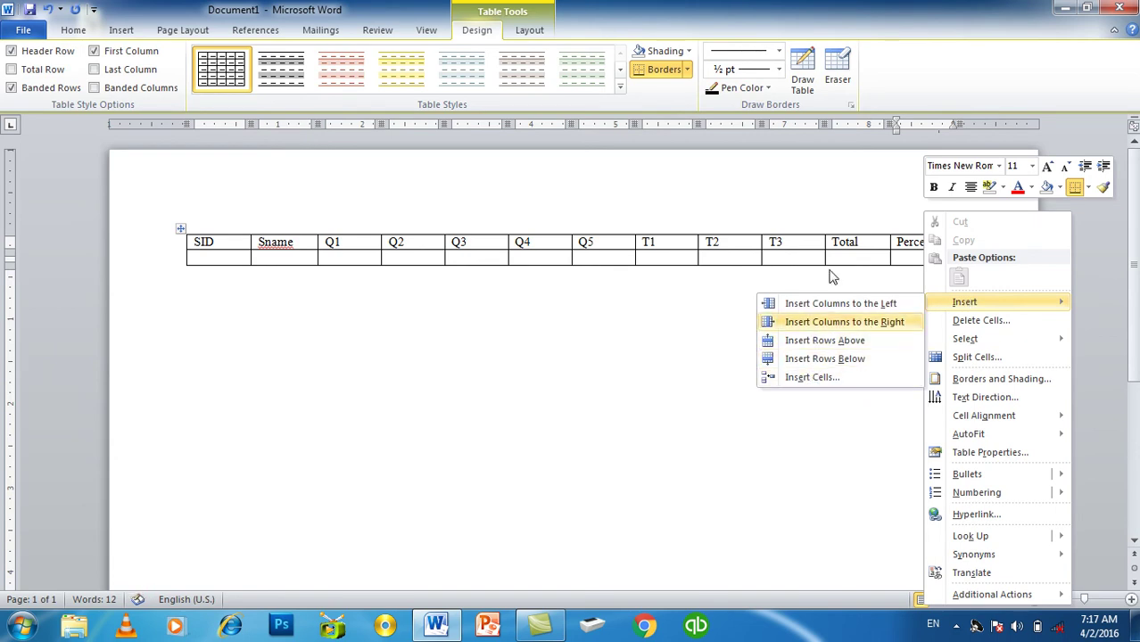
pyautogui.press('Escape')
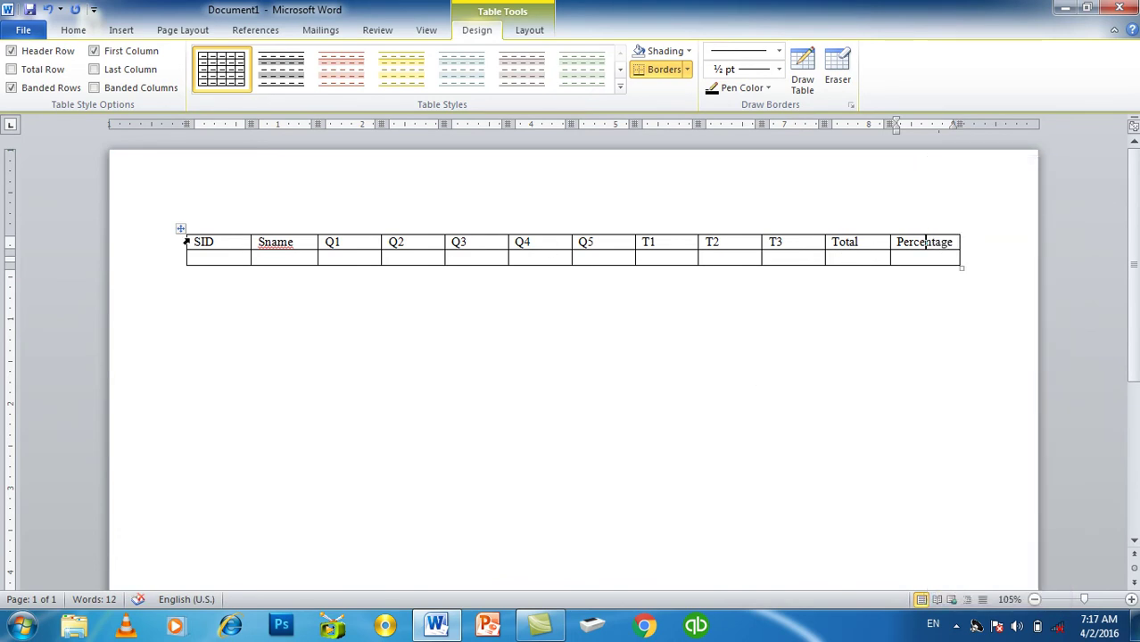
pyautogui.moveTo(198, 239); pyautogui.dragTo(964, 243)
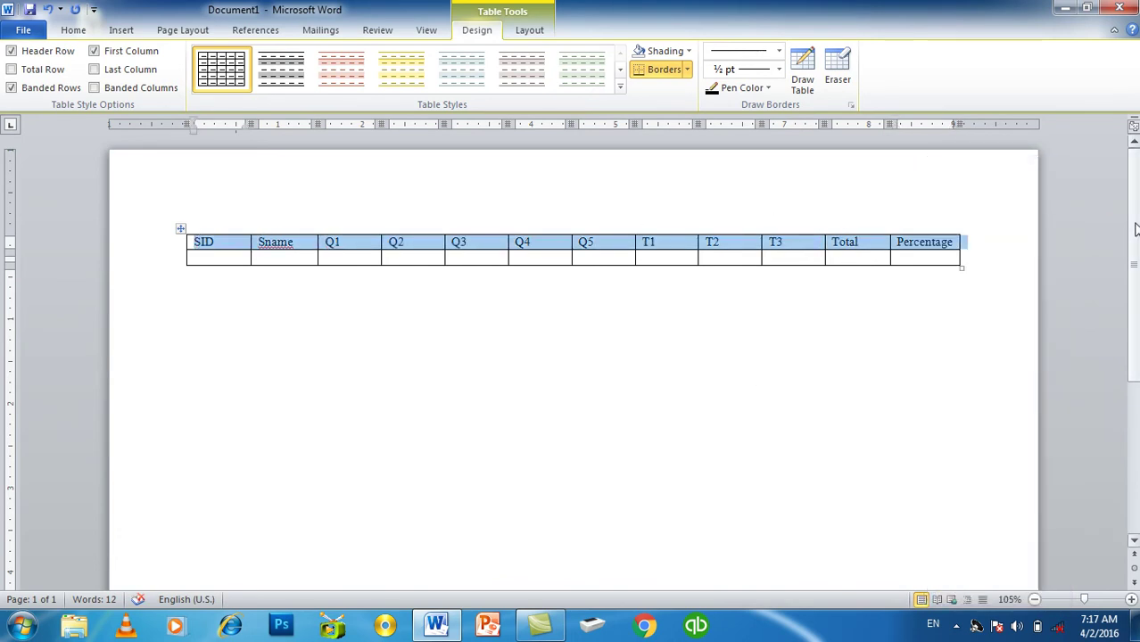
pyautogui.hotkey('ctrl', 'b')
# Add table rows and enter student IDs 1 to 4 in the SID column
pyautogui.click(218, 256)
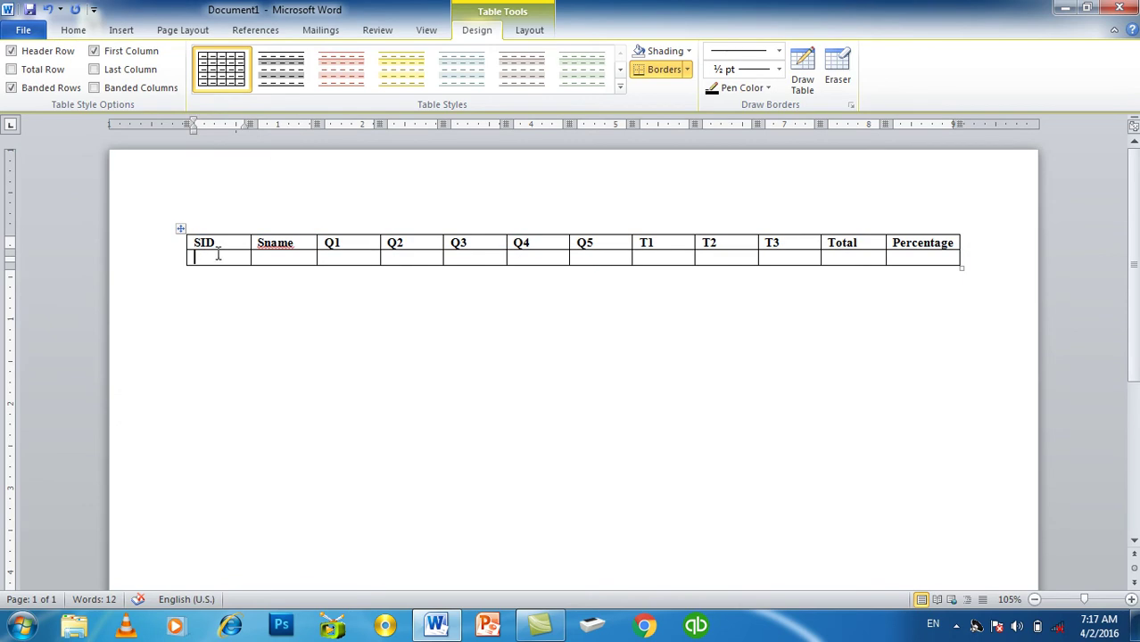
pyautogui.write('1')
pyautogui.press('Tab')
pyautogui.press('Tab')
pyautogui.press('Tab')
pyautogui.press('Tab')
pyautogui.press('Tab')
pyautogui.press('Tab')
pyautogui.press('Tab')
pyautogui.press('Tab')
pyautogui.press('Tab')
pyautogui.press('Tab')
pyautogui.press('Left')
pyautogui.press('Left')
pyautogui.press('Left')
pyautogui.press('Left')
pyautogui.press('Up')
pyautogui.write('2')
pyautogui.press('Down')
pyautogui.write('3')
pyautogui.press('Down')
pyautogui.write('4')
pyautogui.press('Down')
pyautogui.press('Up')
pyautogui.press('Up')
pyautogui.press('Up')
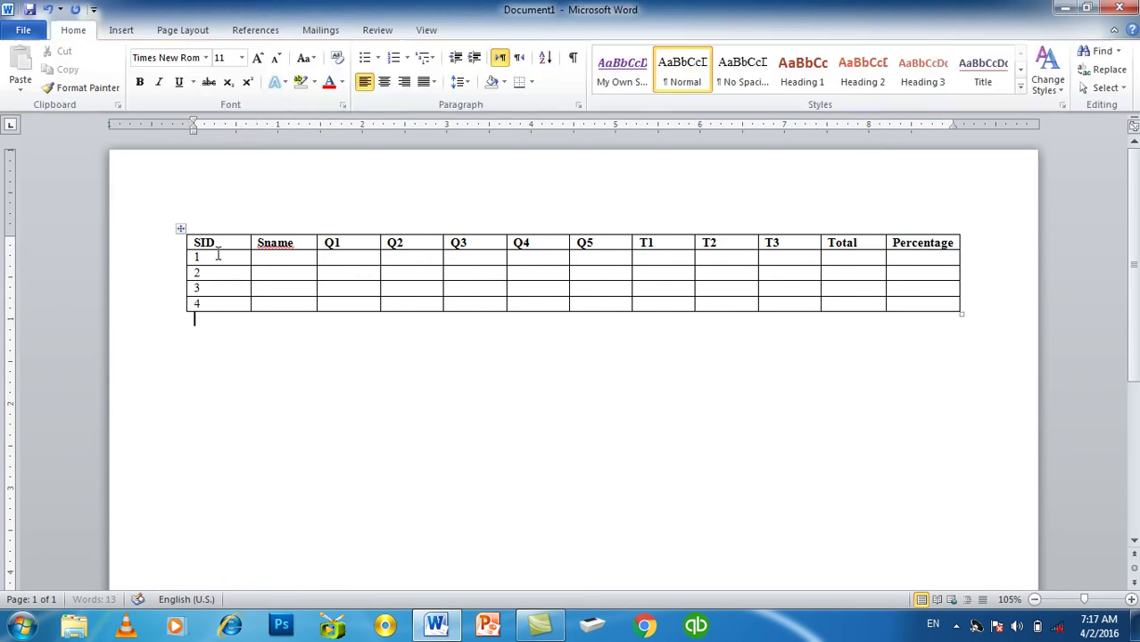
pyautogui.press('Right')
pyautogui.press('Right')
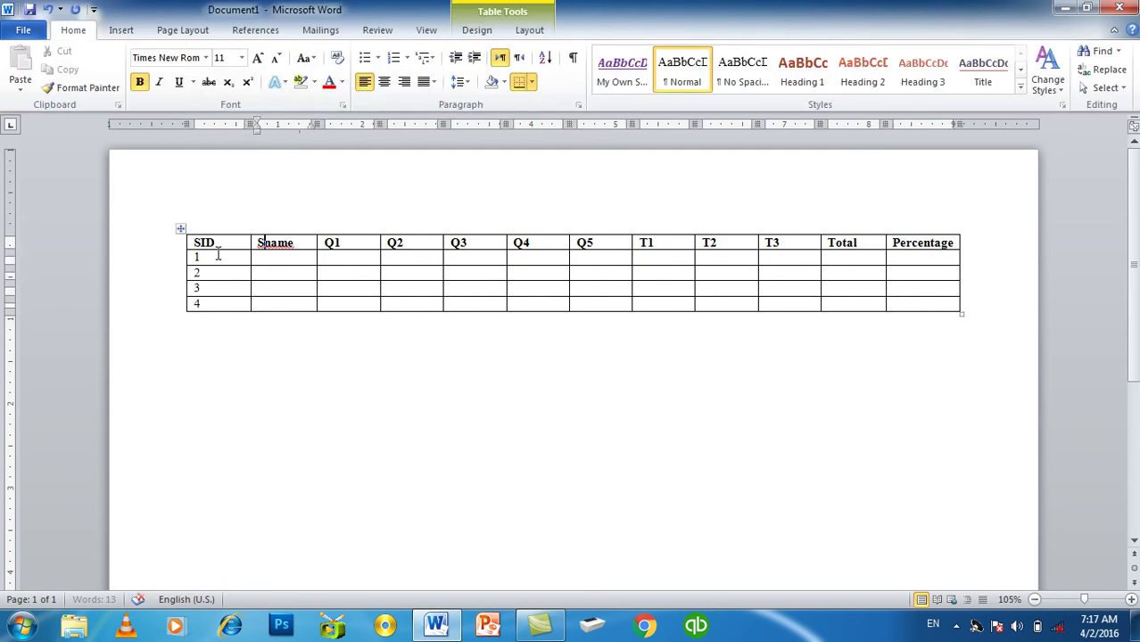
# Enter the students' names in the Sname cells of rows 1 to 4
pyautogui.press('Return')
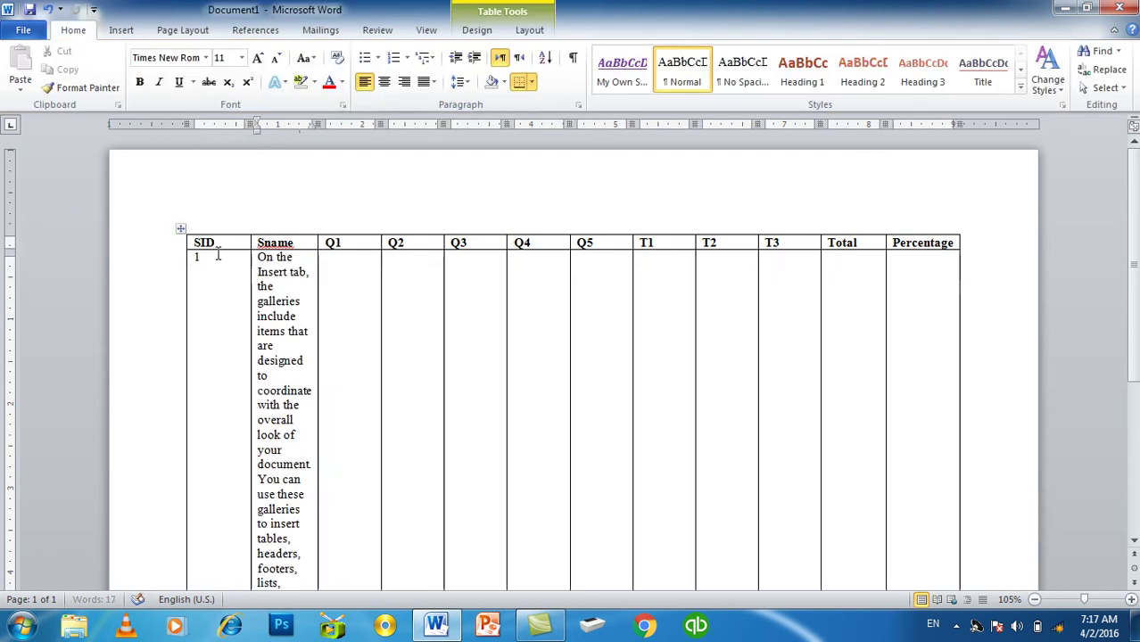
pyautogui.press('Down')
pyautogui.press('Down')
pyautogui.press('Down')
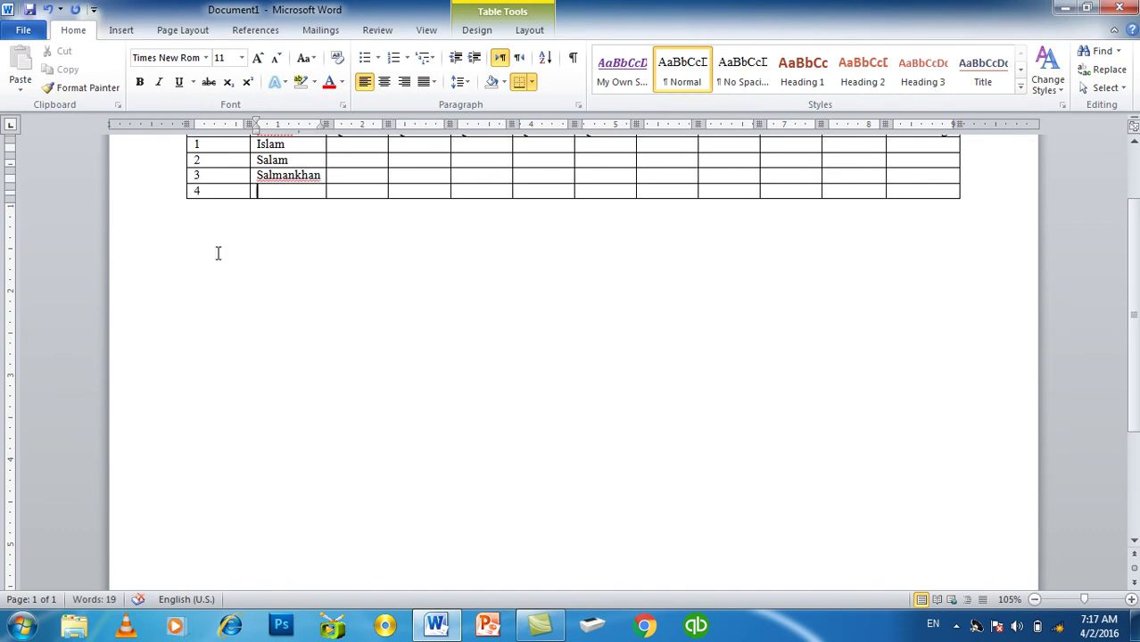
pyautogui.press('Tab')
# Enter row 1's marks 20, 18, 19, 15, 20, 100, 80 and 90 from Q1 to T3
pyautogui.scroll(3, 218, 253)
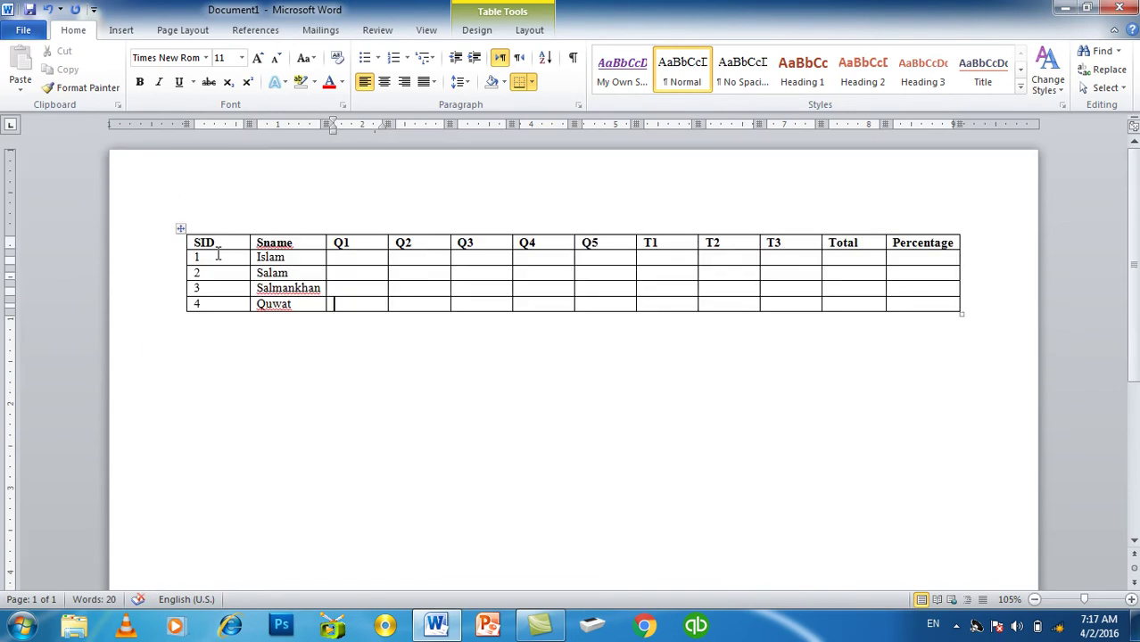
pyautogui.press('Up')
pyautogui.press('Up')
pyautogui.write('20')
pyautogui.press('Tab')
pyautogui.write('18')
pyautogui.press('Tab')
pyautogui.write('19')
pyautogui.press('Tab')
pyautogui.write('15')
pyautogui.press('Tab')
pyautogui.write('20')
pyautogui.press('Tab')
pyautogui.write('100')
pyautogui.press('Tab')
pyautogui.write('80')
pyautogui.press('Tab')
pyautogui.write('90')
pyautogui.press('Tab')
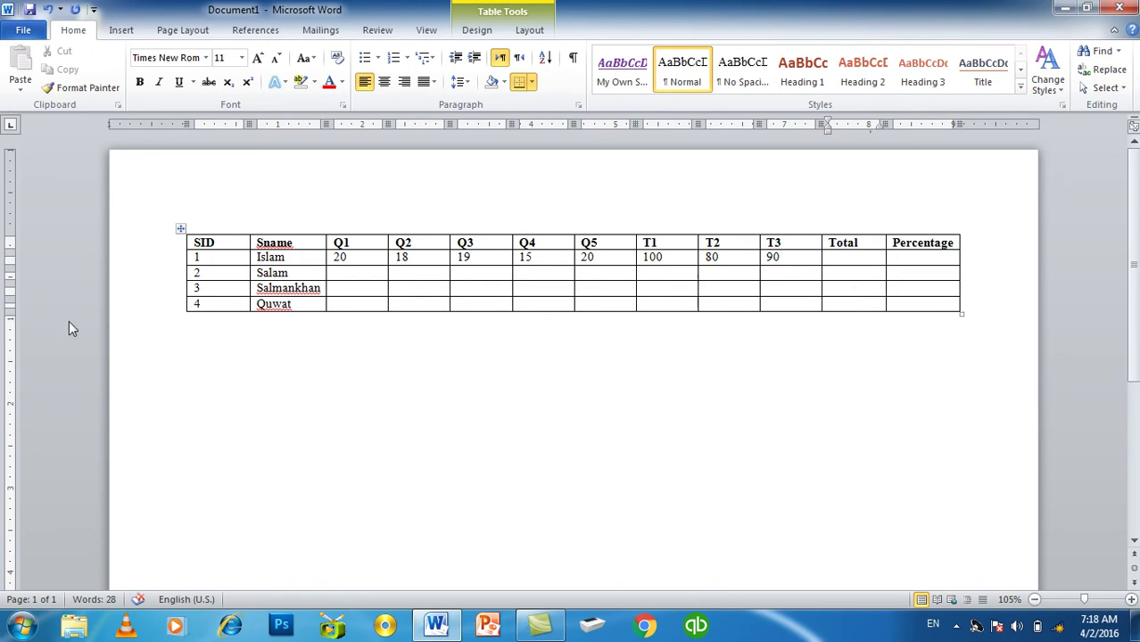
# Narrow the SID column and split the third student's name into two words
pyautogui.click(292, 287)
pyautogui.press('BackSpace')
pyautogui.click(217, 242)
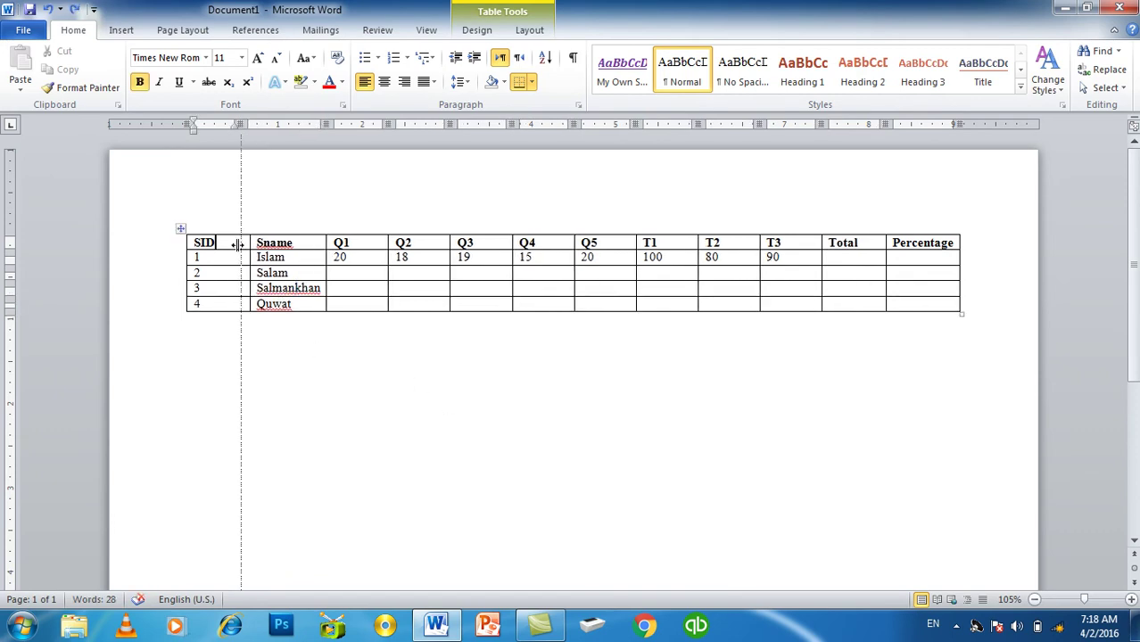
pyautogui.moveTo(249, 242); pyautogui.dragTo(231, 243)
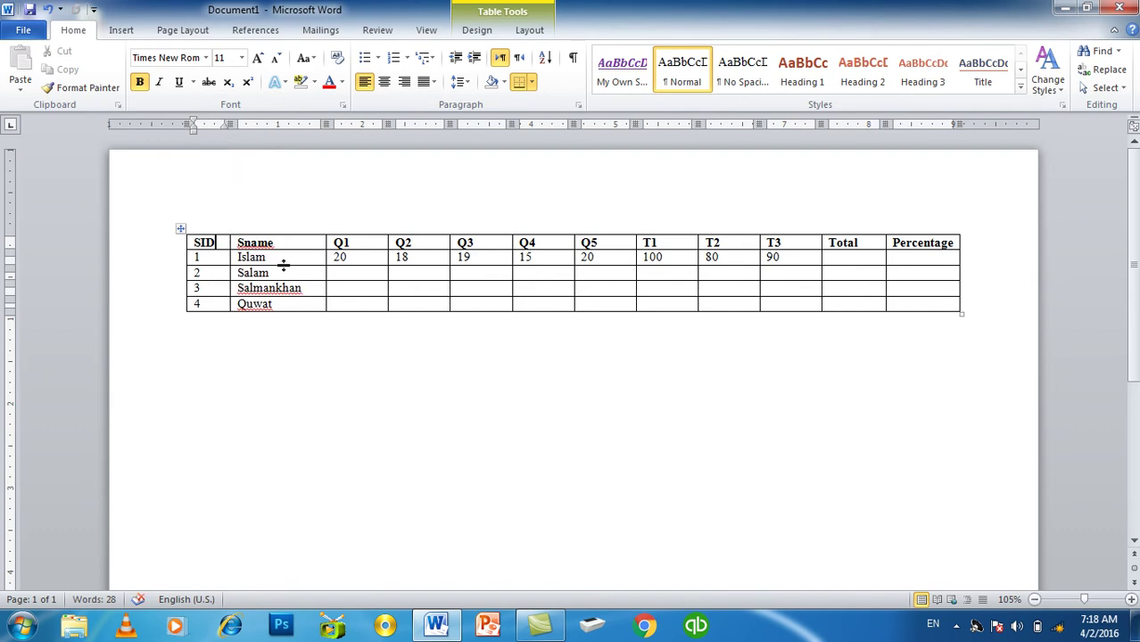
pyautogui.click(277, 288)
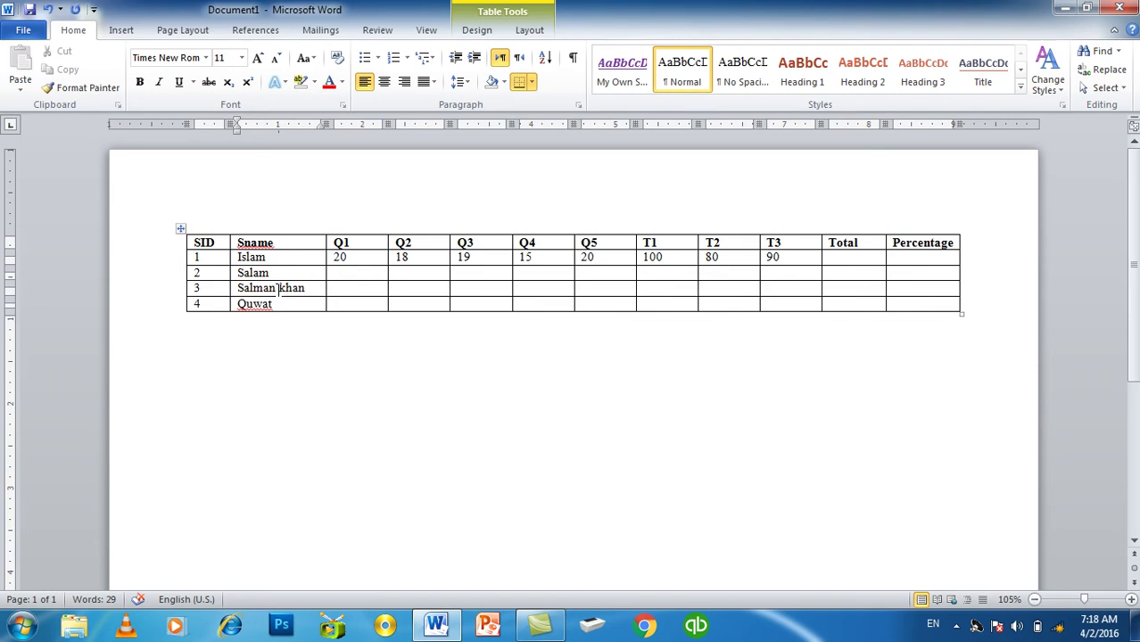
# Change the Sname heading to S.name
pyautogui.rightClick(260, 244)
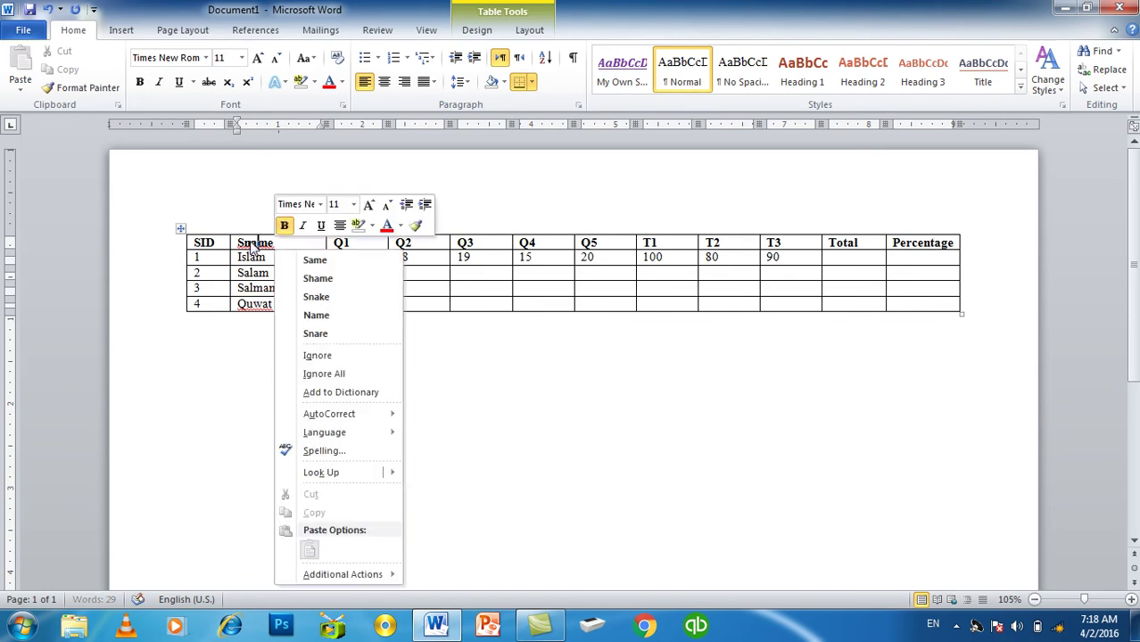
pyautogui.click(245, 242)
pyautogui.write('.')
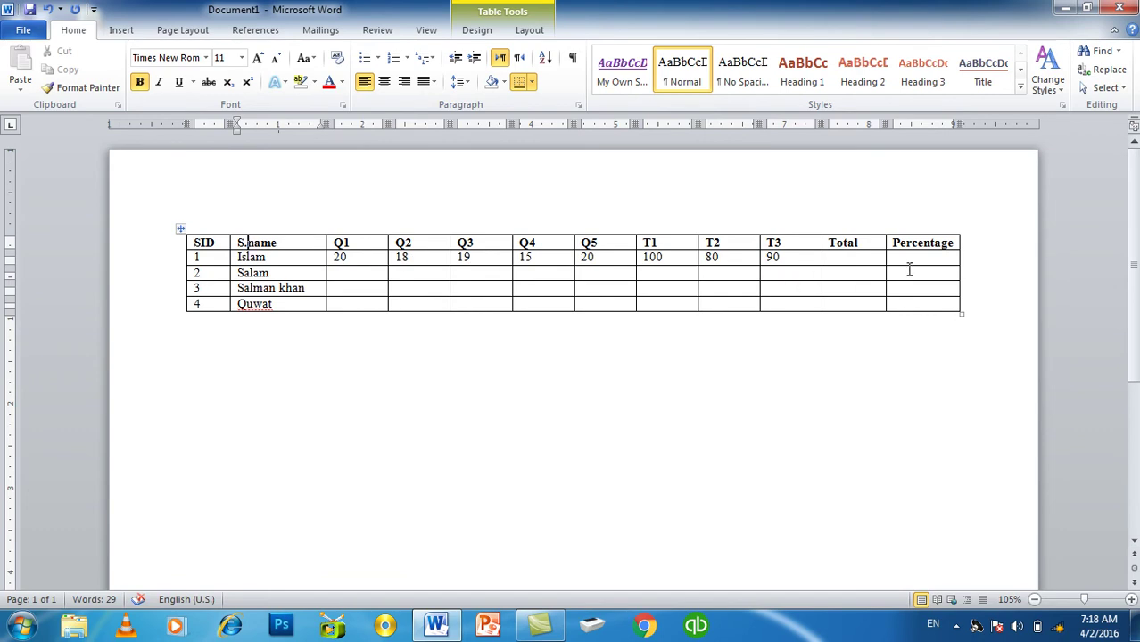
pyautogui.click(865, 256)
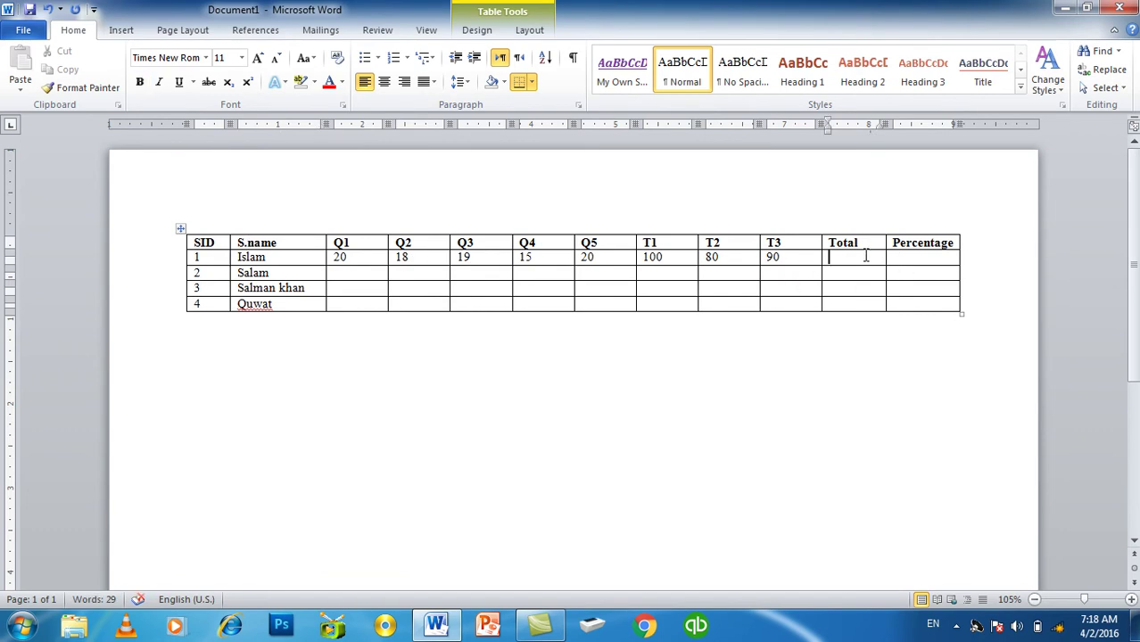
pyautogui.click(122, 31)
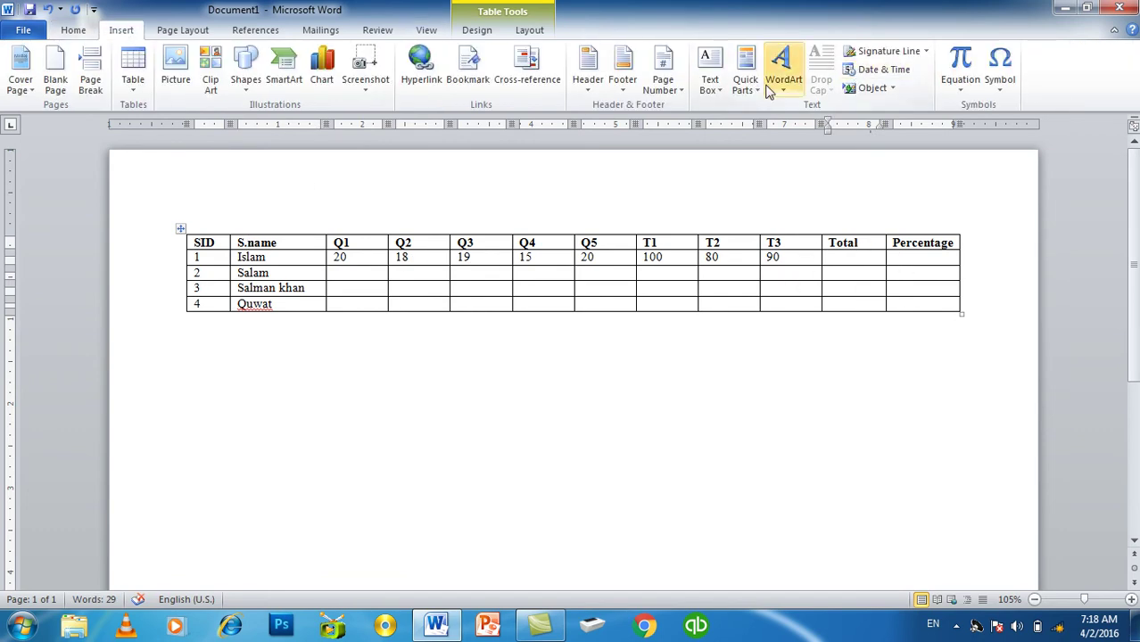
# Insert a =SUM(LEFT) formula field in the first student's Total cell
pyautogui.click(751, 85)
pyautogui.click(766, 145)
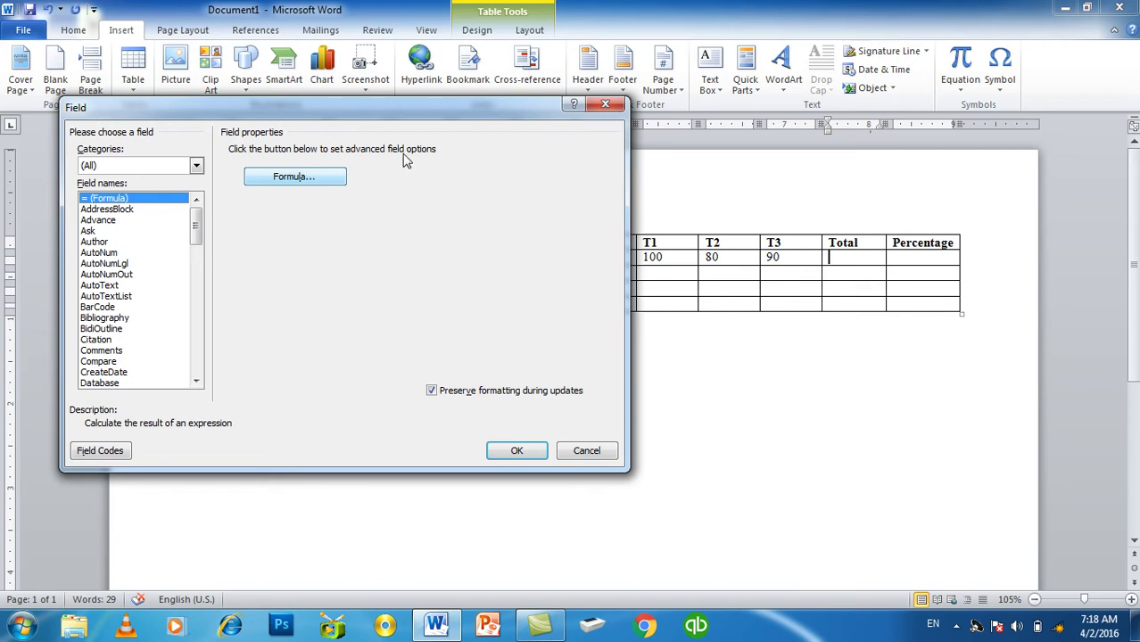
pyautogui.moveTo(321, 117)
pyautogui.mouseDown()
pyautogui.moveTo(619, 440)
pyautogui.moveTo(581, 365)
pyautogui.mouseUp()
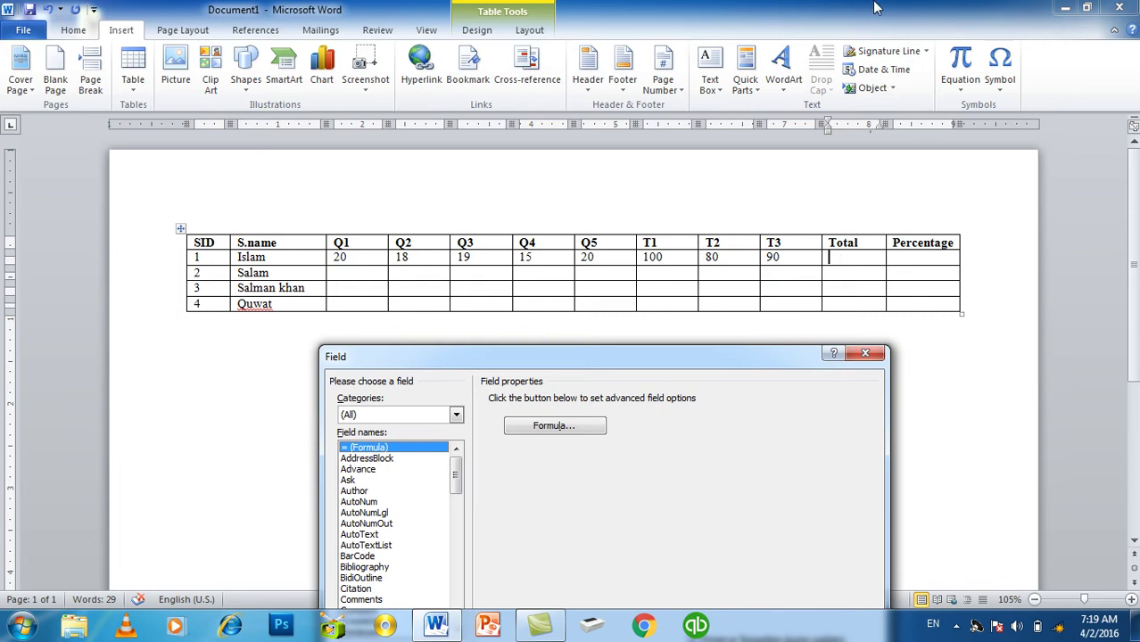
pyautogui.click(554, 425)
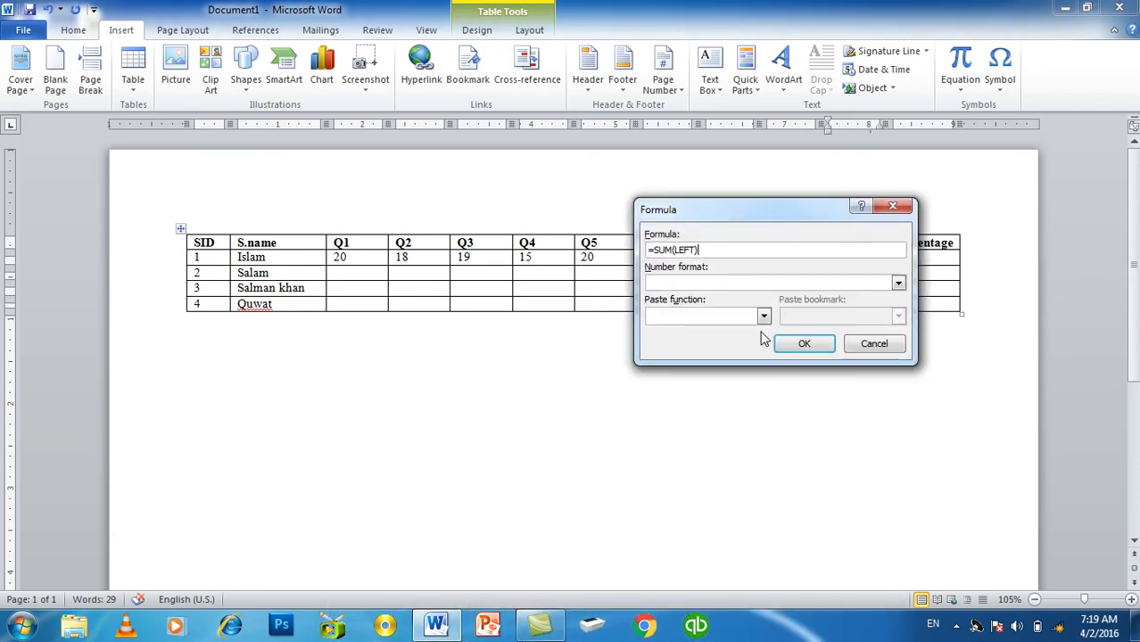
pyautogui.moveTo(774, 214); pyautogui.dragTo(657, 357)
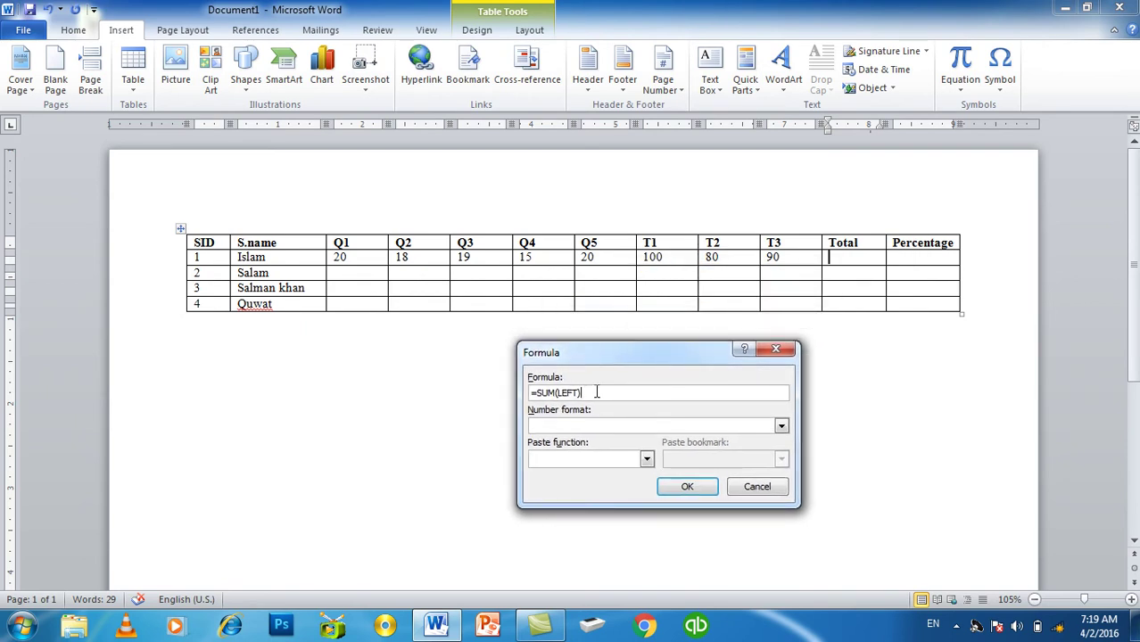
pyautogui.press('Return')
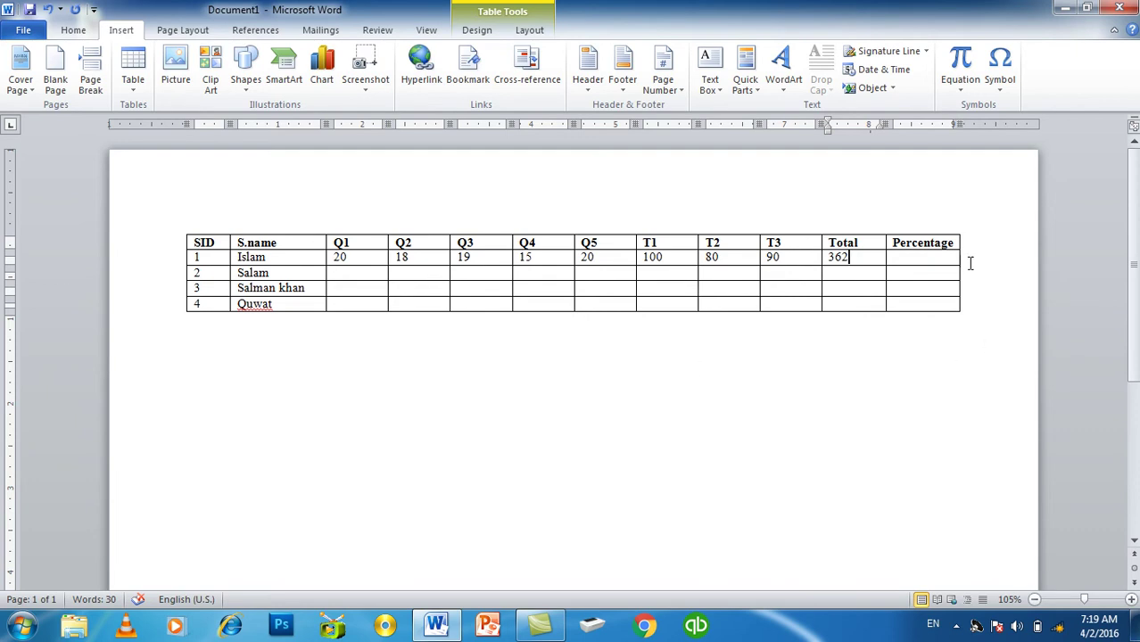
# Insert =SUM(LEFT)*100/400 in the first student's Percentage cell, then undo the wrong 181 result
pyautogui.click(928, 259)
pyautogui.click(745, 73)
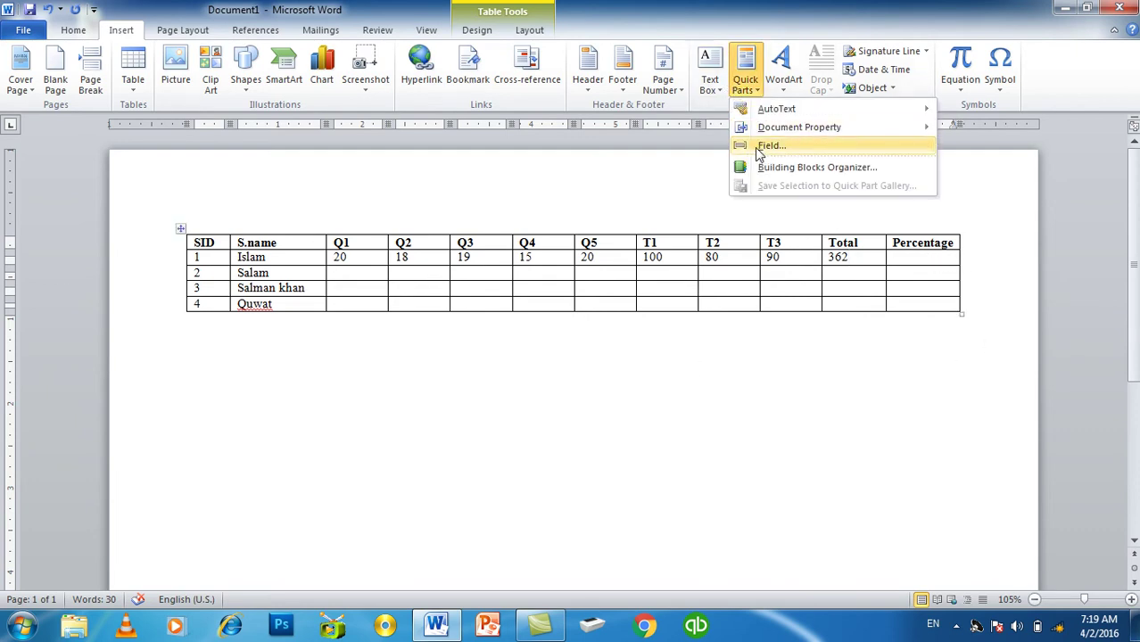
pyautogui.click(769, 146)
pyautogui.moveTo(548, 239); pyautogui.dragTo(546, 315)
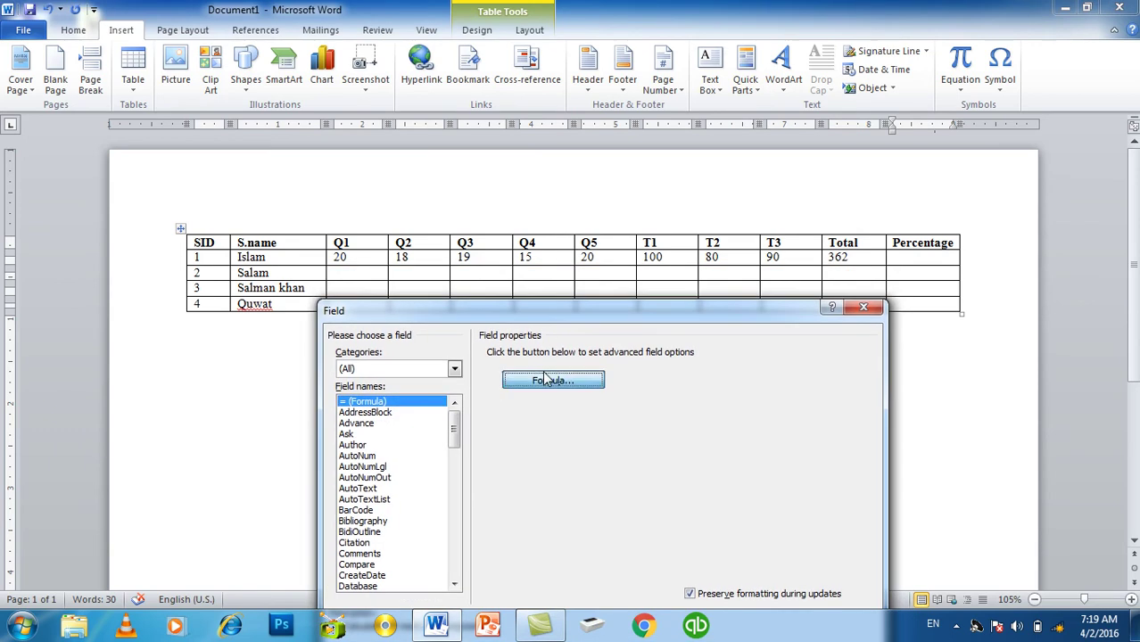
pyautogui.click(546, 379)
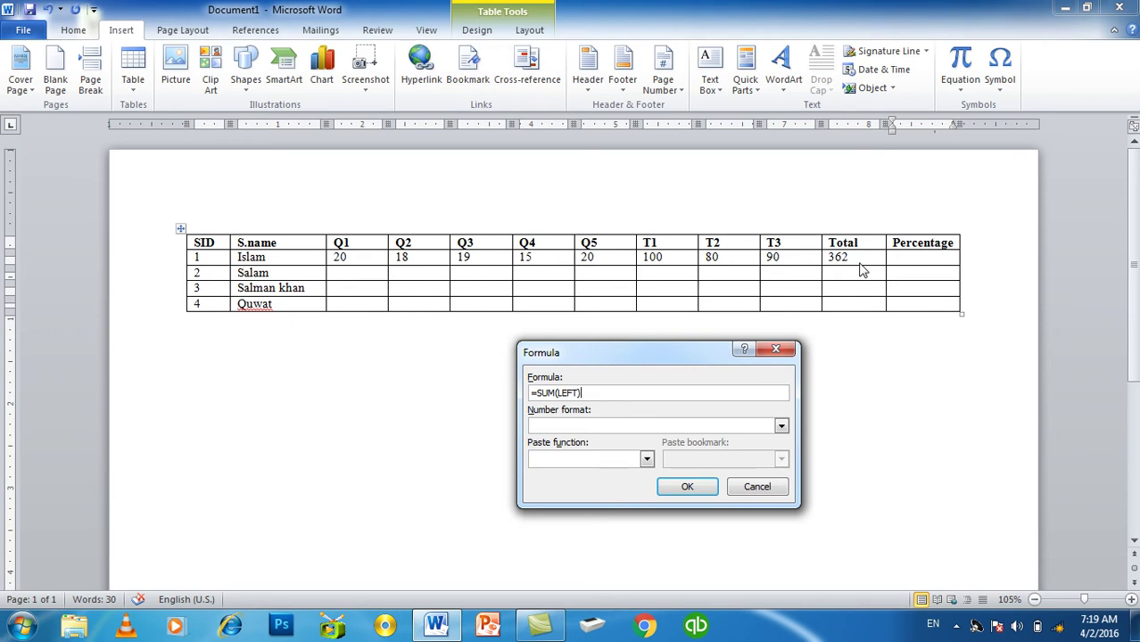
pyautogui.write('*')
pyautogui.write('100/400')
pyautogui.press('Return')
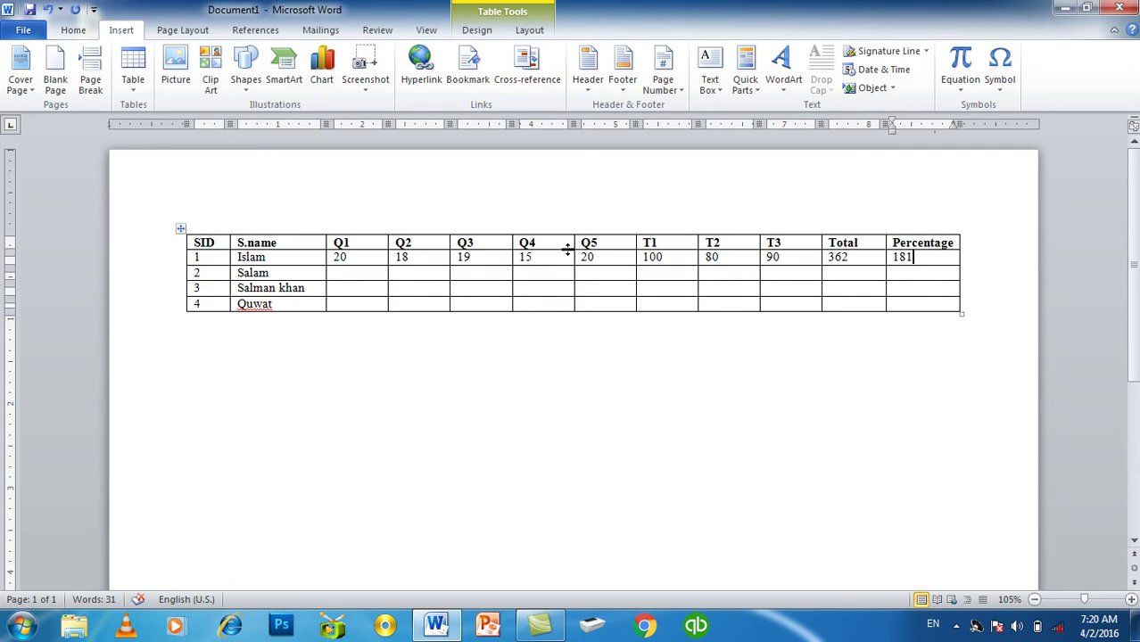
pyautogui.hotkey('ctrl', 'z')
# Update the 362 total field and select the first student's Q1–T3 marks
pyautogui.doubleClick(834, 257)
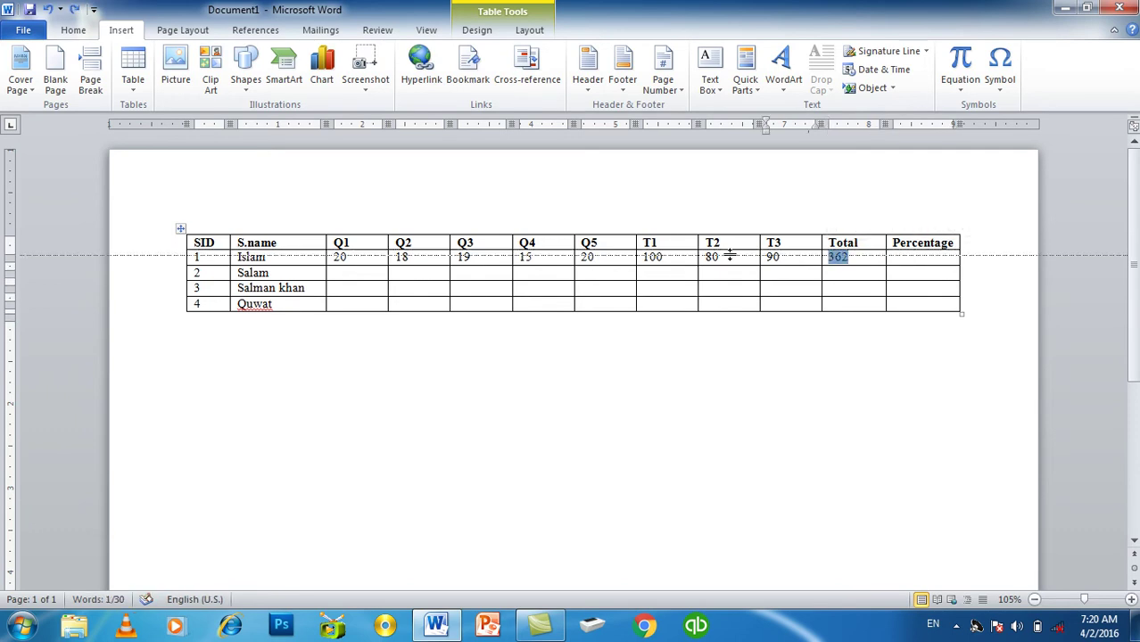
pyautogui.press('F9')
pyautogui.moveTo(788, 261); pyautogui.dragTo(342, 270)
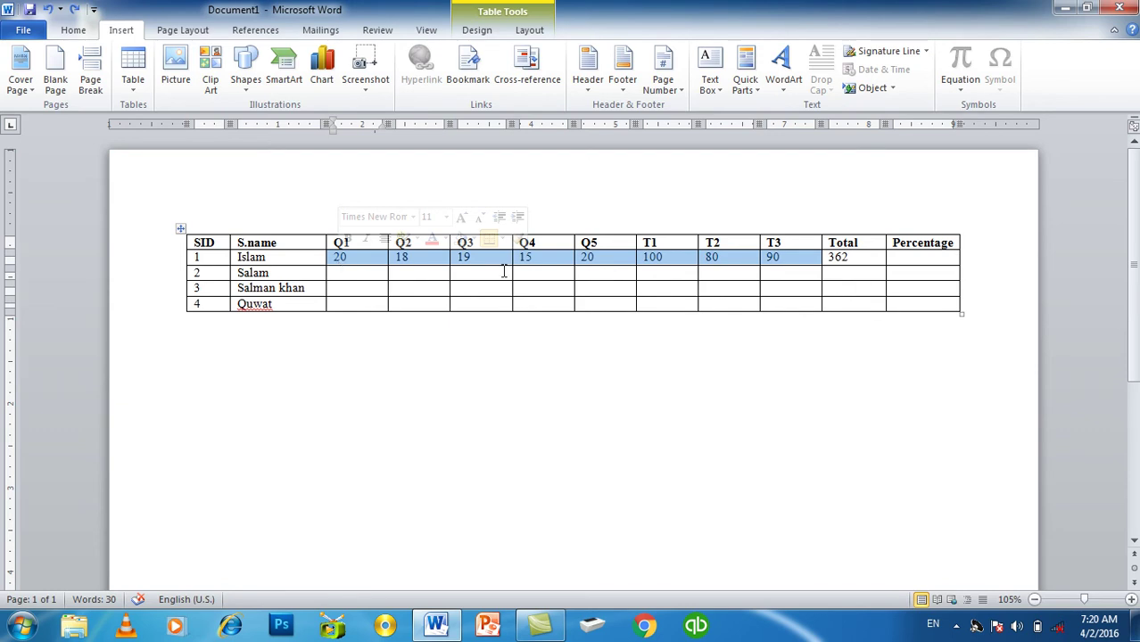
# Delete the entire Total column from the table
pyautogui.click(858, 257)
pyautogui.rightClick(862, 257)
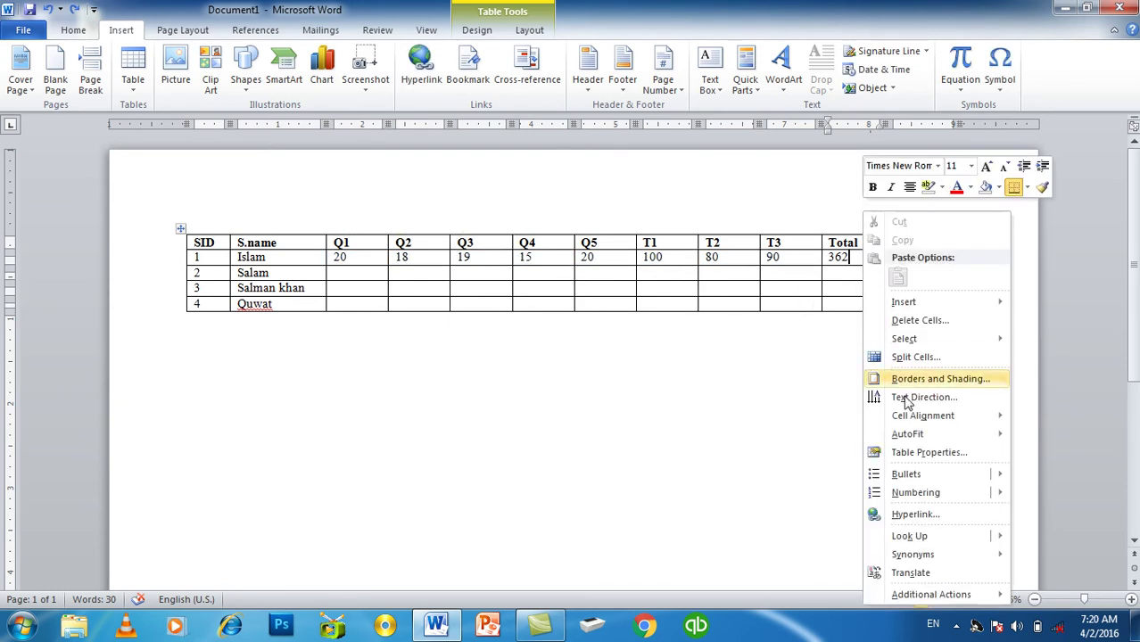
pyautogui.click(921, 321)
pyautogui.click(551, 298)
pyautogui.click(553, 314)
pyautogui.click(540, 339)
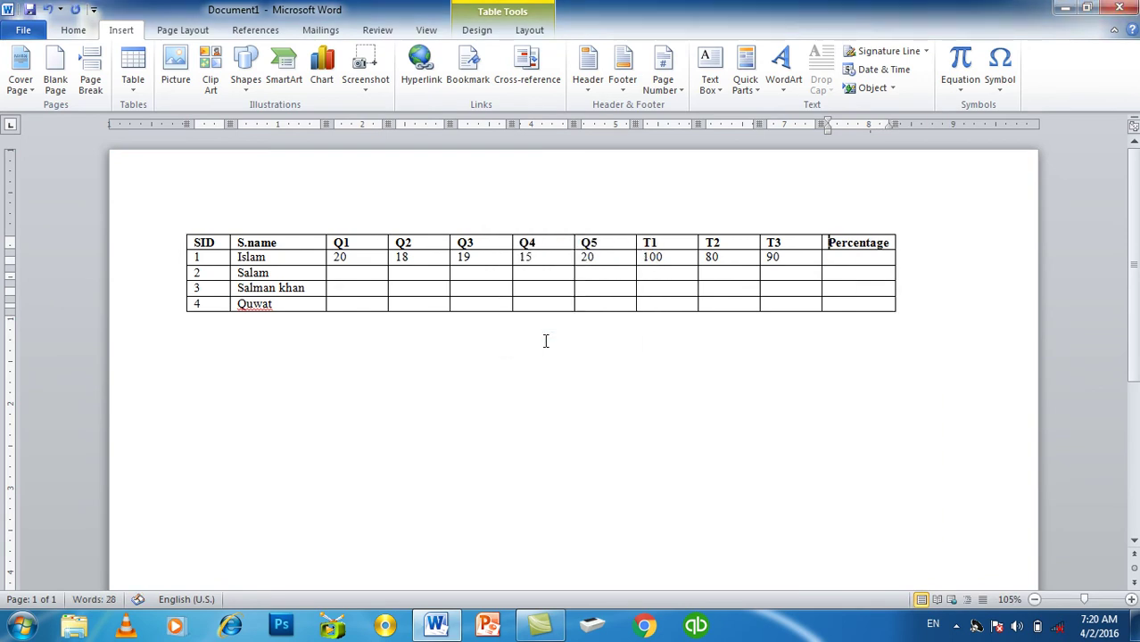
# Insert the formula =SUM(LEFT)*100/400 in Islam's Percentage cell so it shows 90.5
pyautogui.click(848, 259)
pyautogui.click(757, 82)
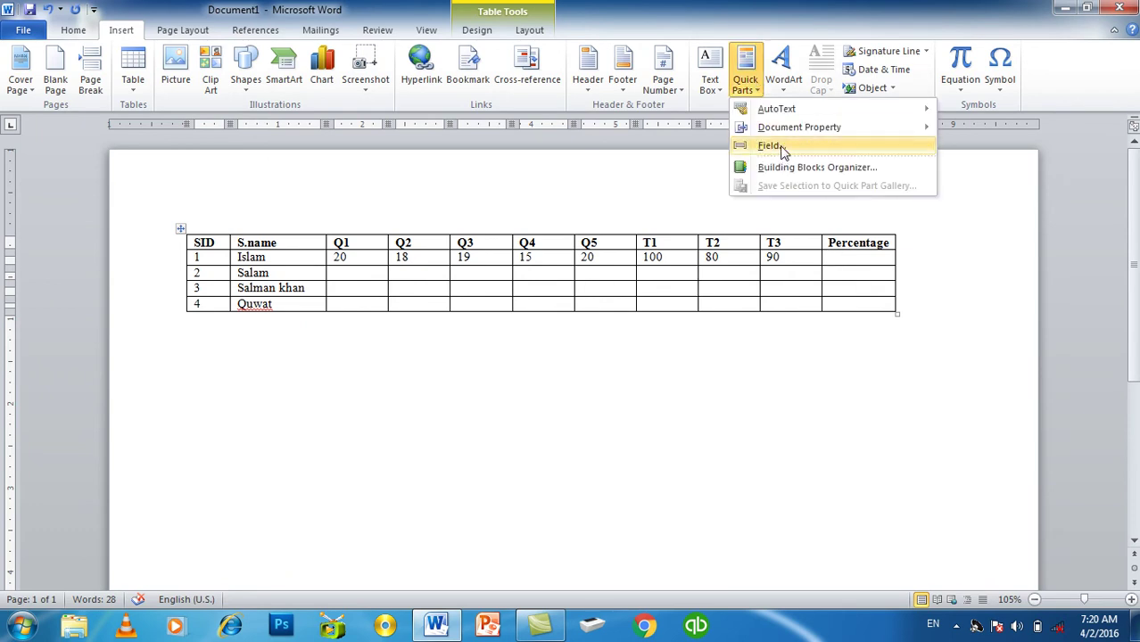
pyautogui.click(779, 147)
pyautogui.click(594, 321)
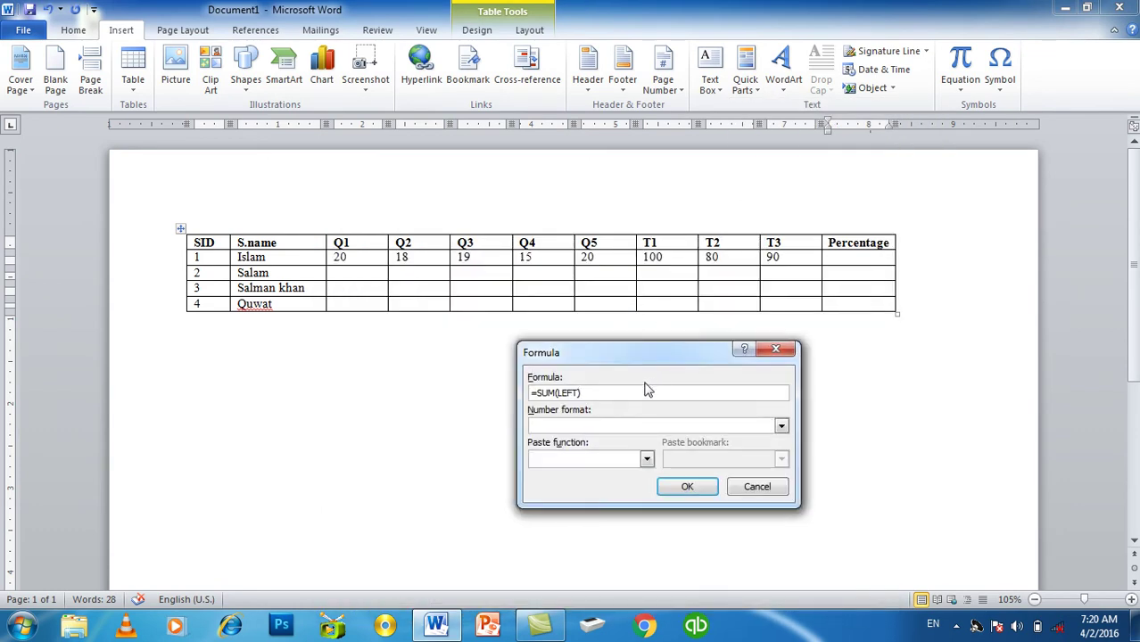
pyautogui.write('*')
pyautogui.write('100/400')
pyautogui.press('Return')
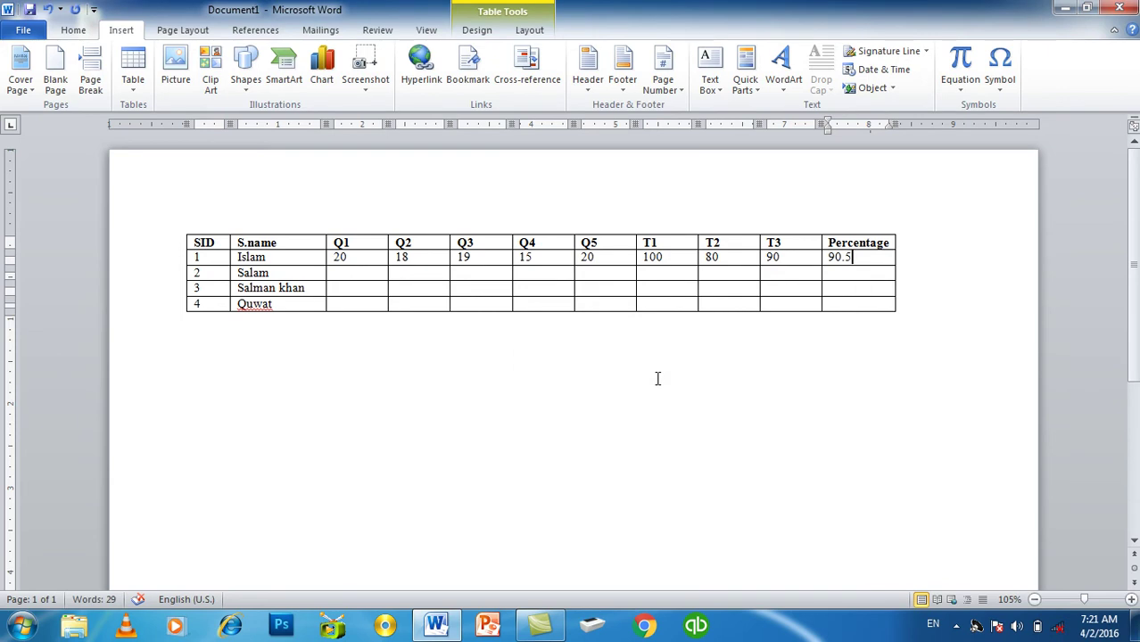
# Enter 20 in each of Salam's quiz cells, Q1 through Q5
pyautogui.press('Down')
pyautogui.press('Left')
pyautogui.press('Left')
pyautogui.press('Left')
pyautogui.press('Left')
pyautogui.press('Left')
pyautogui.press('Left')
pyautogui.press('Left')
pyautogui.write('20')
pyautogui.press('Tab')
pyautogui.write('20')
pyautogui.press('Tab')
pyautogui.write('0')
pyautogui.press('BackSpace')
pyautogui.write('20')
pyautogui.click(520, 288)
pyautogui.press('Up')
pyautogui.write('20')
pyautogui.press('Tab')
pyautogui.write('20')
# Enter 100 in Salam's test cells T1, T2 and T3
pyautogui.press('Tab')
pyautogui.write('100')
pyautogui.press('Tab')
pyautogui.write('100')
pyautogui.press('Tab')
pyautogui.write('100')
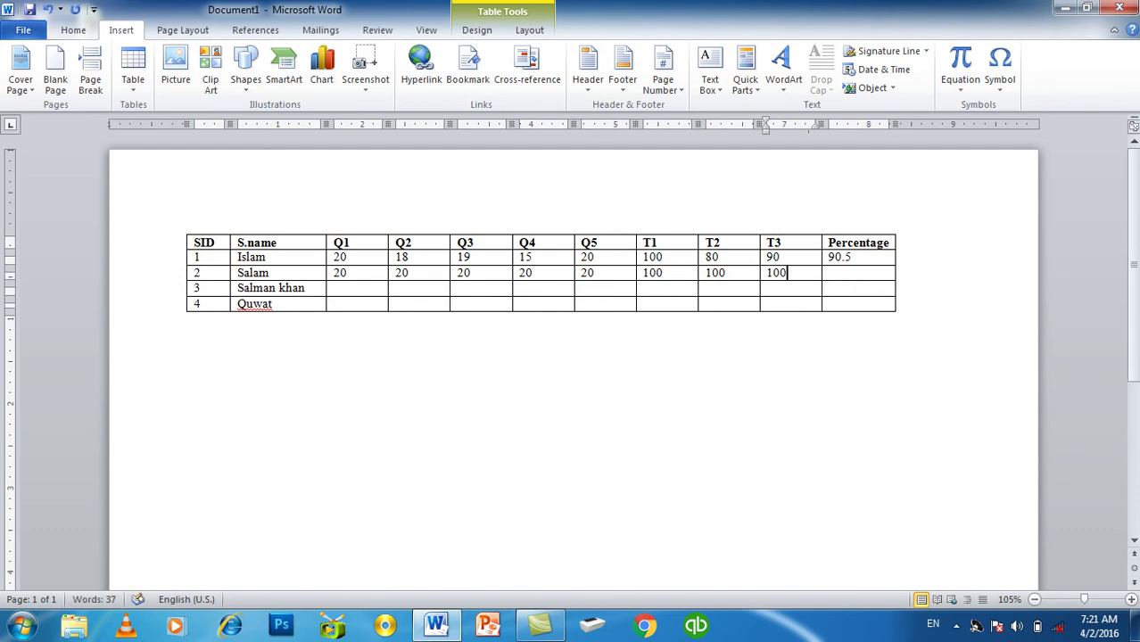
# Insert a formula field in Salam's Percentage cell; this first attempt yields 10
pyautogui.click(841, 280)
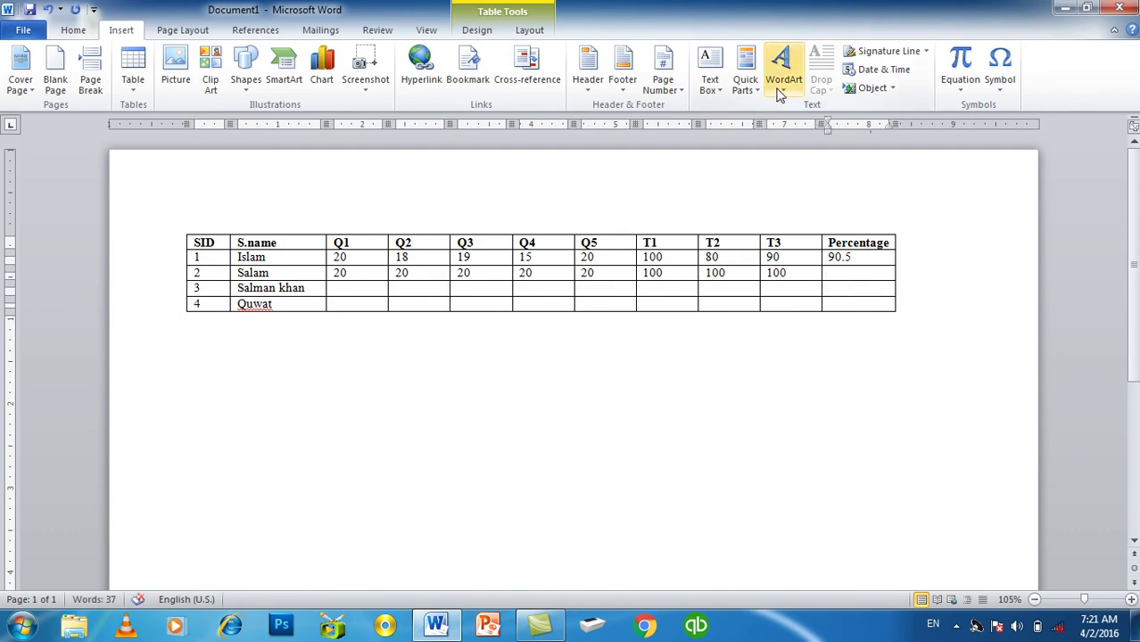
pyautogui.click(763, 95)
pyautogui.click(765, 147)
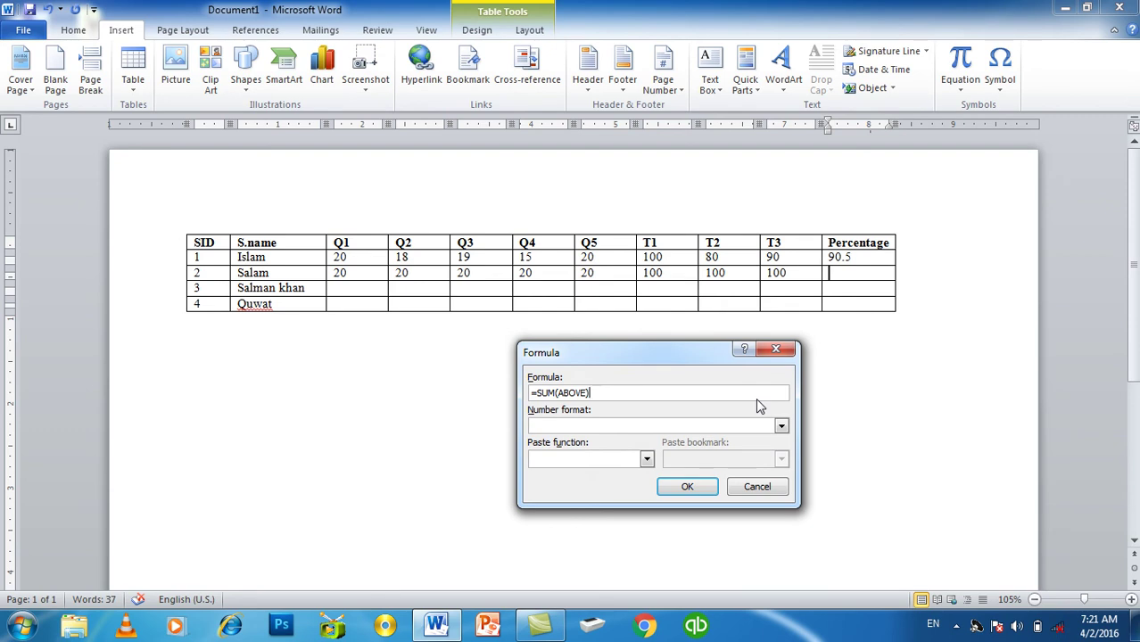
pyautogui.press('BackSpace')
pyautogui.press('BackSpace')
pyautogui.press('BackSpace')
pyautogui.press('BackSpace')
pyautogui.write('*10/40')
pyautogui.press('BackSpace')
pyautogui.write('00')
pyautogui.press('Return')
pyautogui.press('BackSpace')
pyautogui.press('BackSpace')
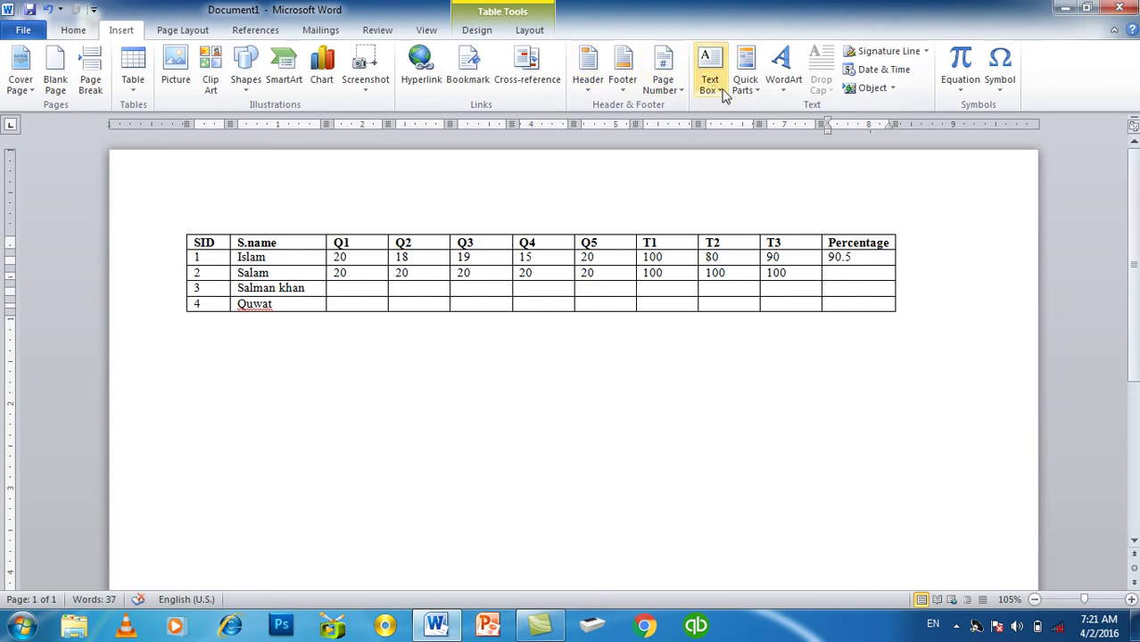
# Insert the formula =SUM(LEFT)*10 so Salam's percentage shows 100, then select everything
pyautogui.click(745, 82)
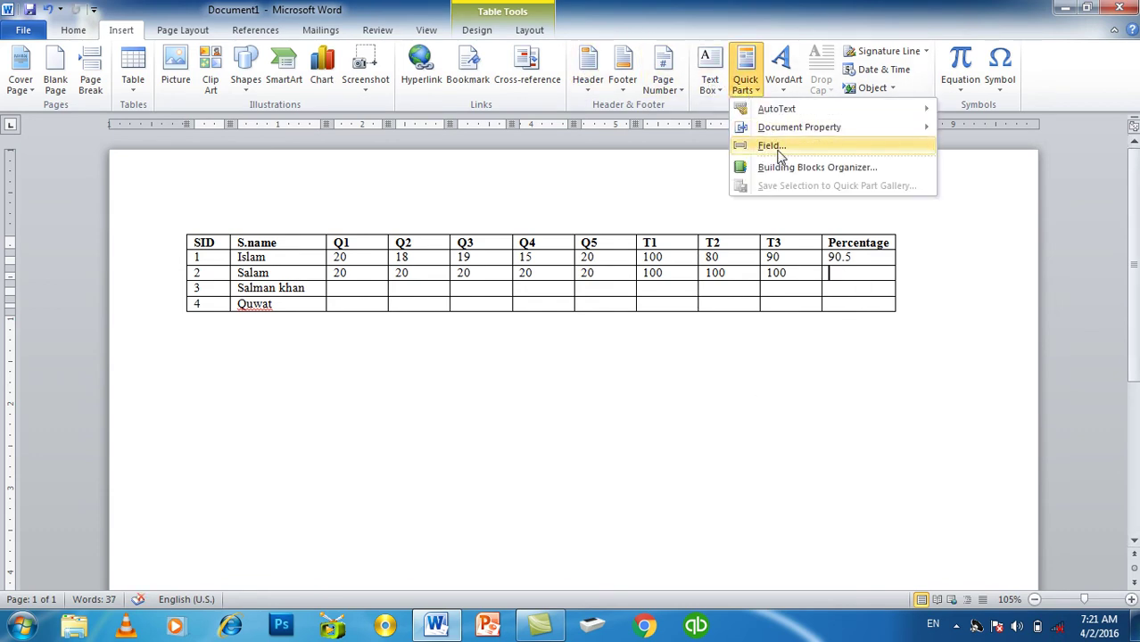
pyautogui.click(773, 146)
pyautogui.click(560, 323)
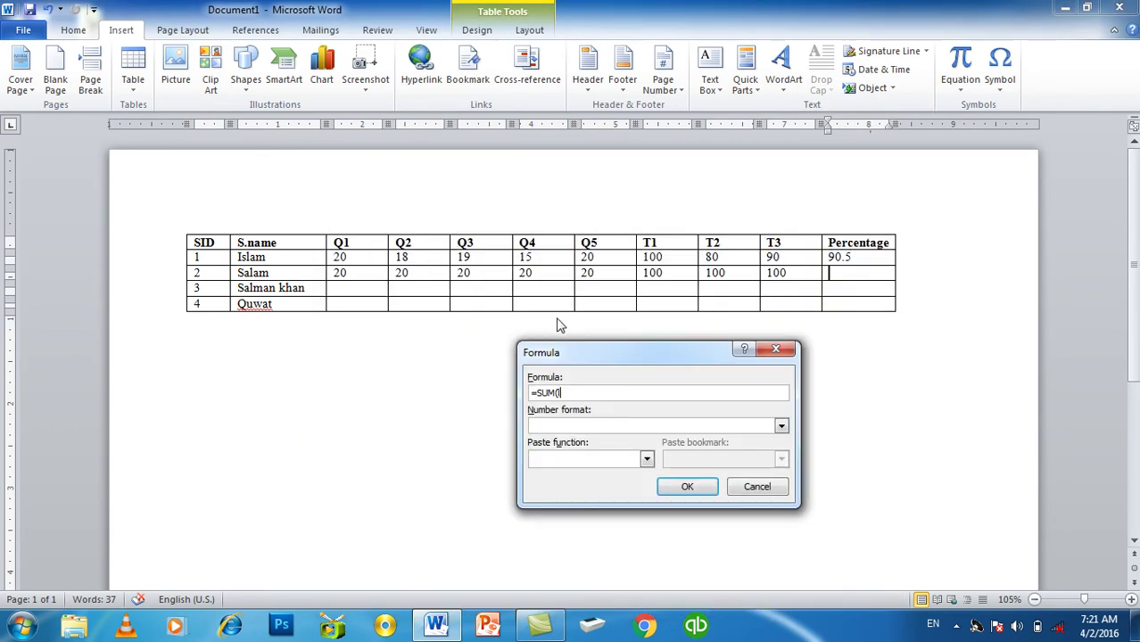
pyautogui.write('*10')
pyautogui.press('Return')
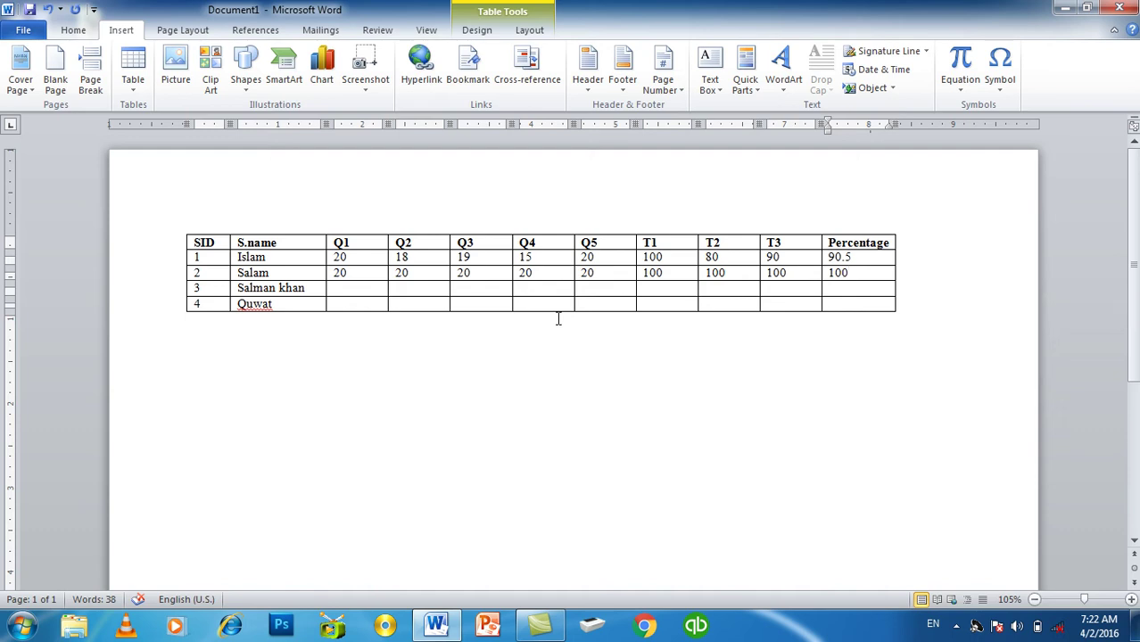
pyautogui.hotkey('ctrl', 'a')
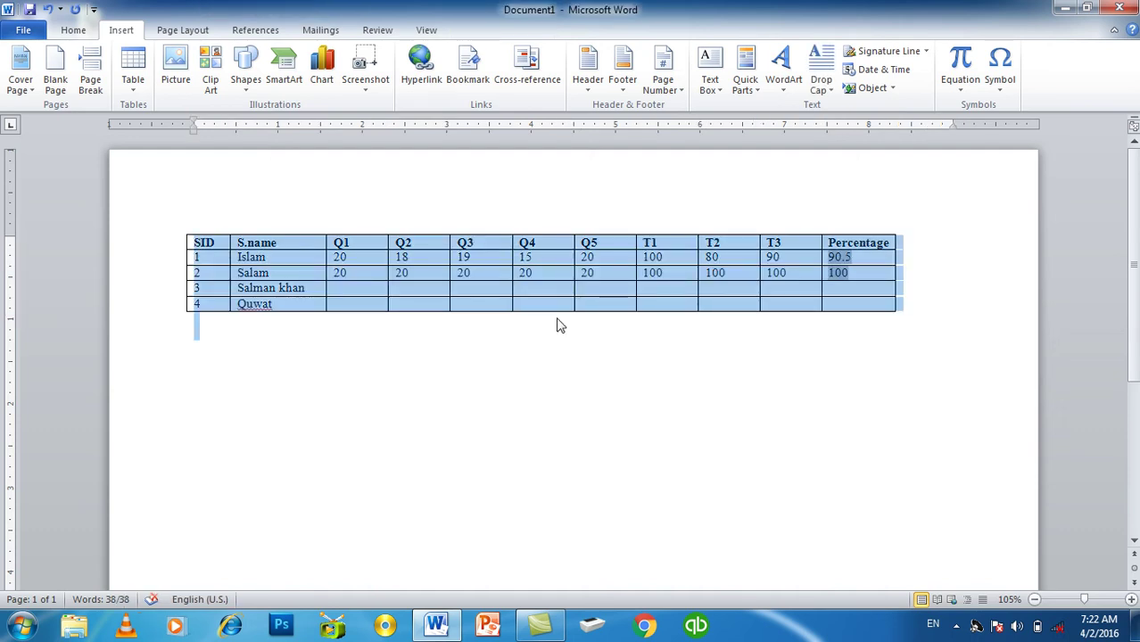
# Delete the marks table, then browse the WordArt, Quick Parts and Cover Page galleries
pyautogui.press('Delete')
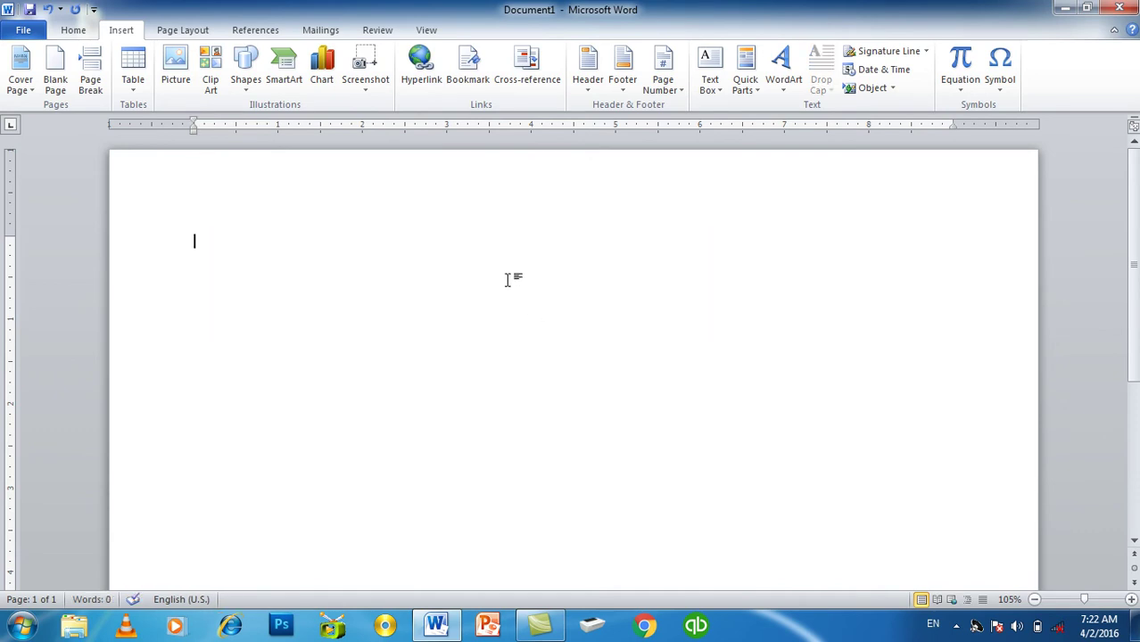
pyautogui.click(783, 99)
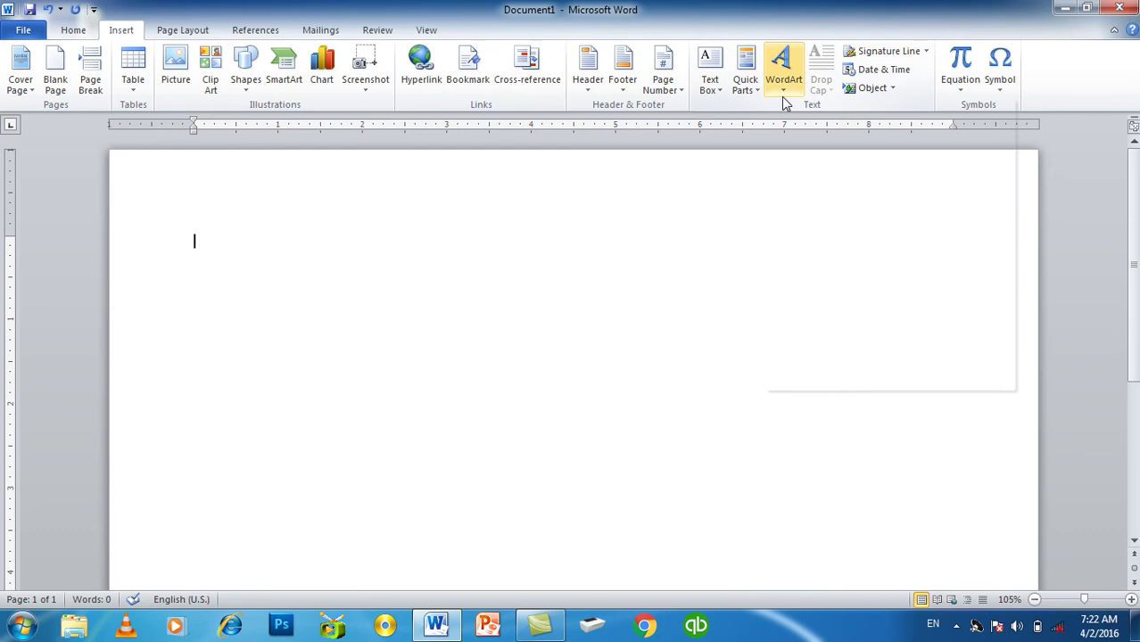
pyautogui.click(756, 91)
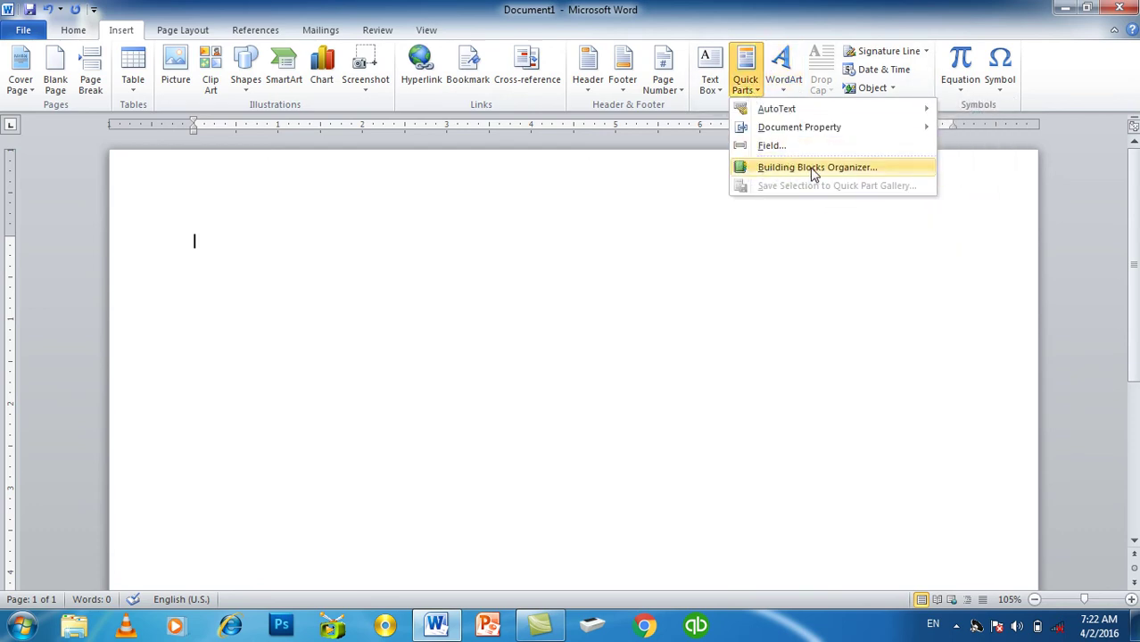
pyautogui.click(19, 89)
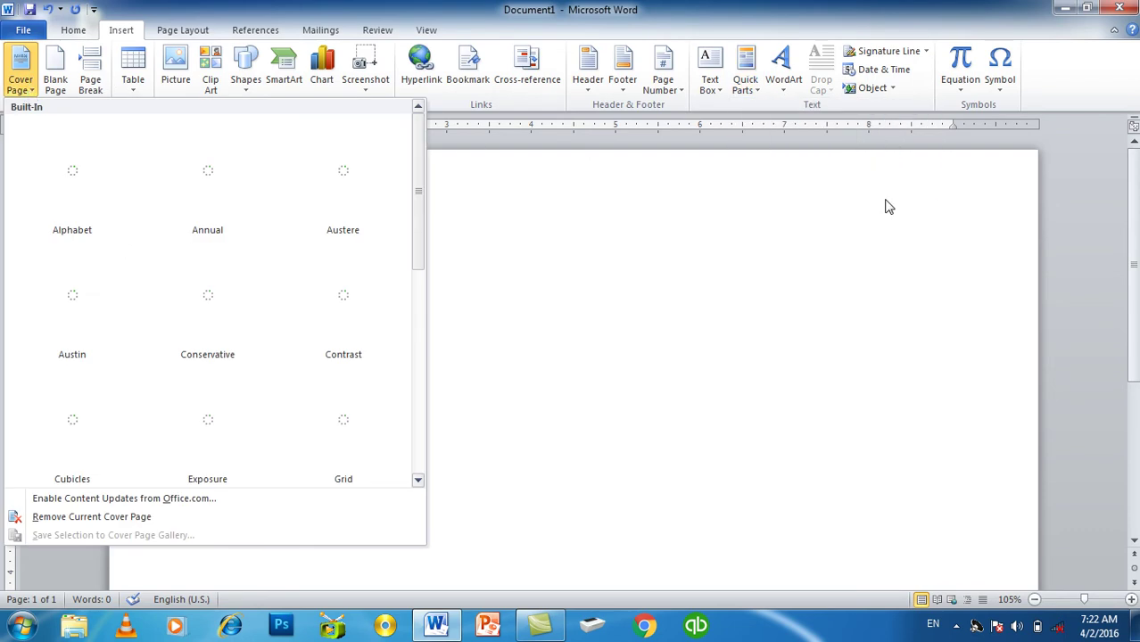
pyautogui.click(748, 89)
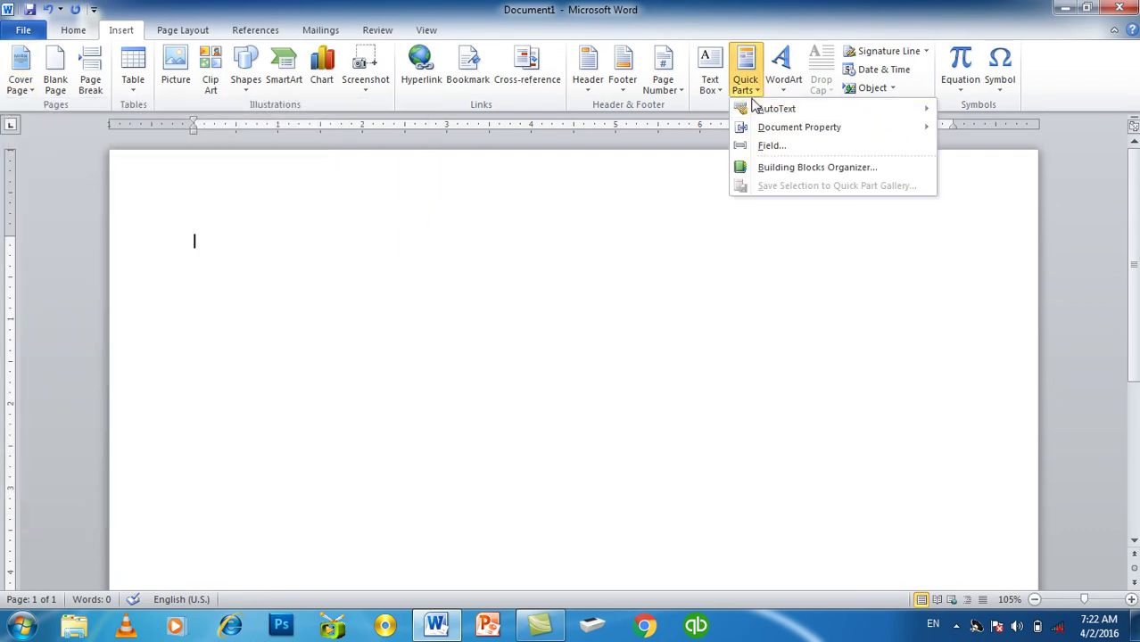
pyautogui.click(13, 96)
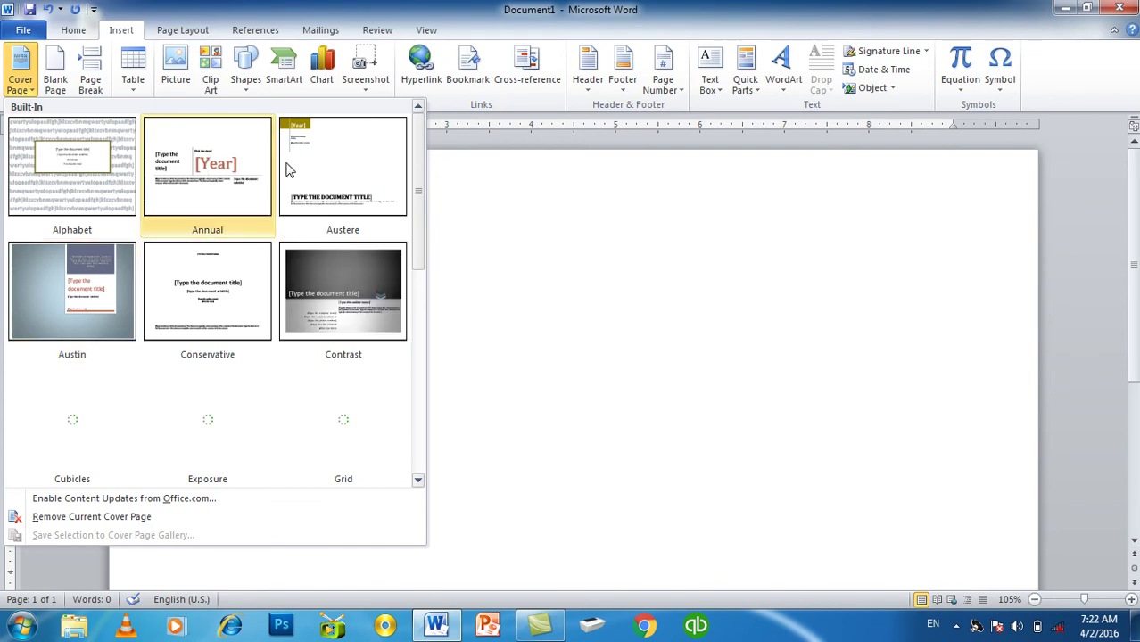
pyautogui.click(748, 85)
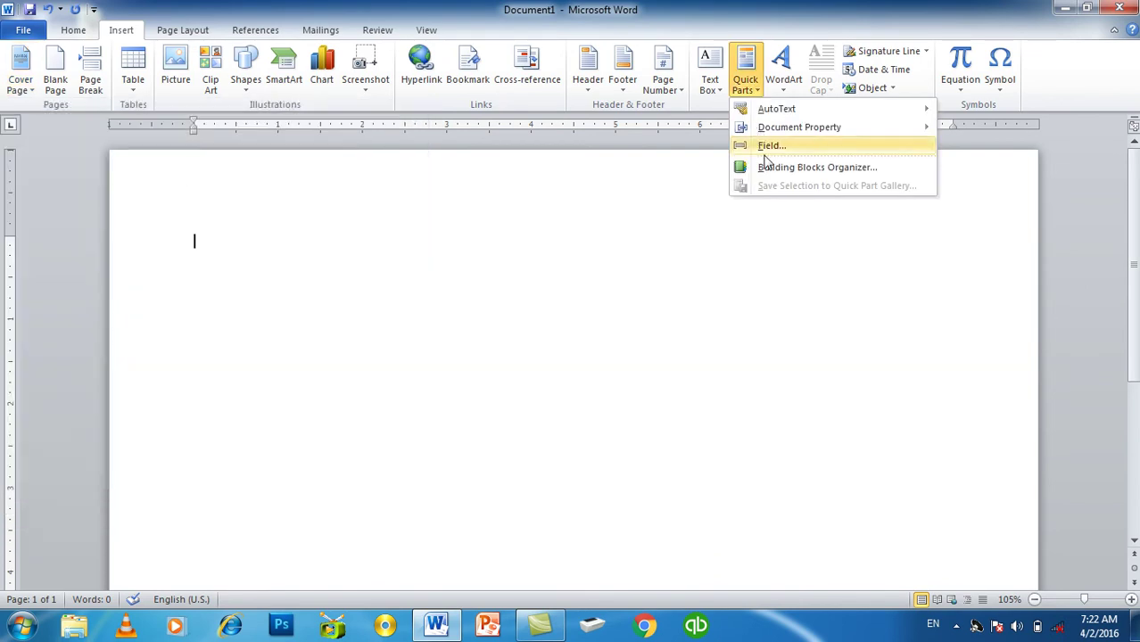
# Browse the cover page entries in the Building Blocks Organizer, then view the Cover Page gallery
pyautogui.click(767, 167)
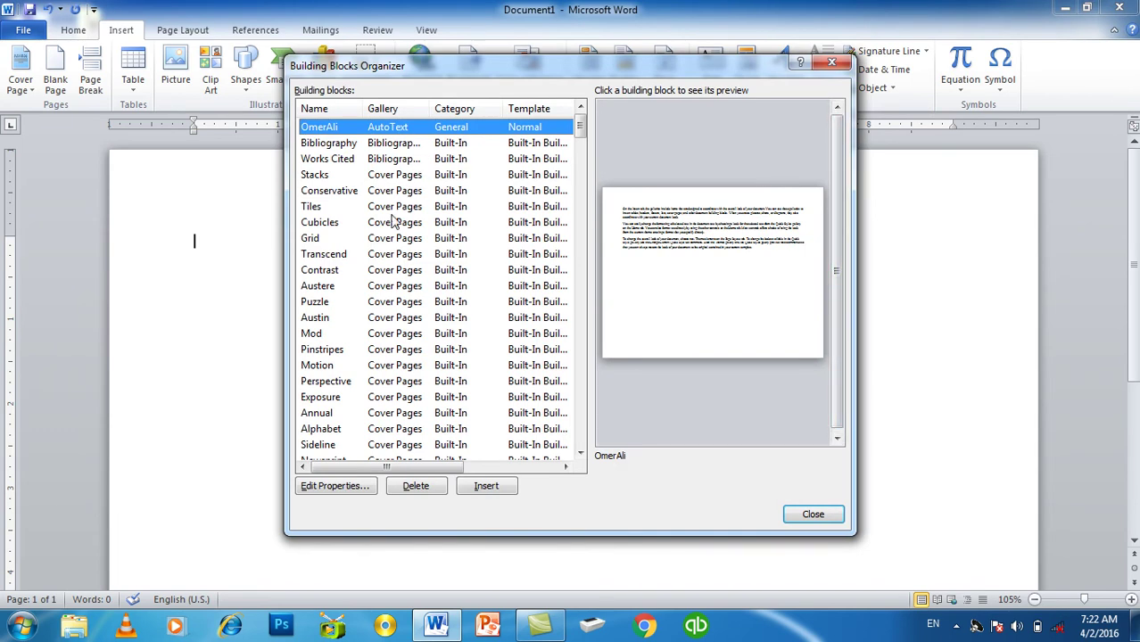
pyautogui.click(390, 337)
pyautogui.scroll(-5, 384, 330)
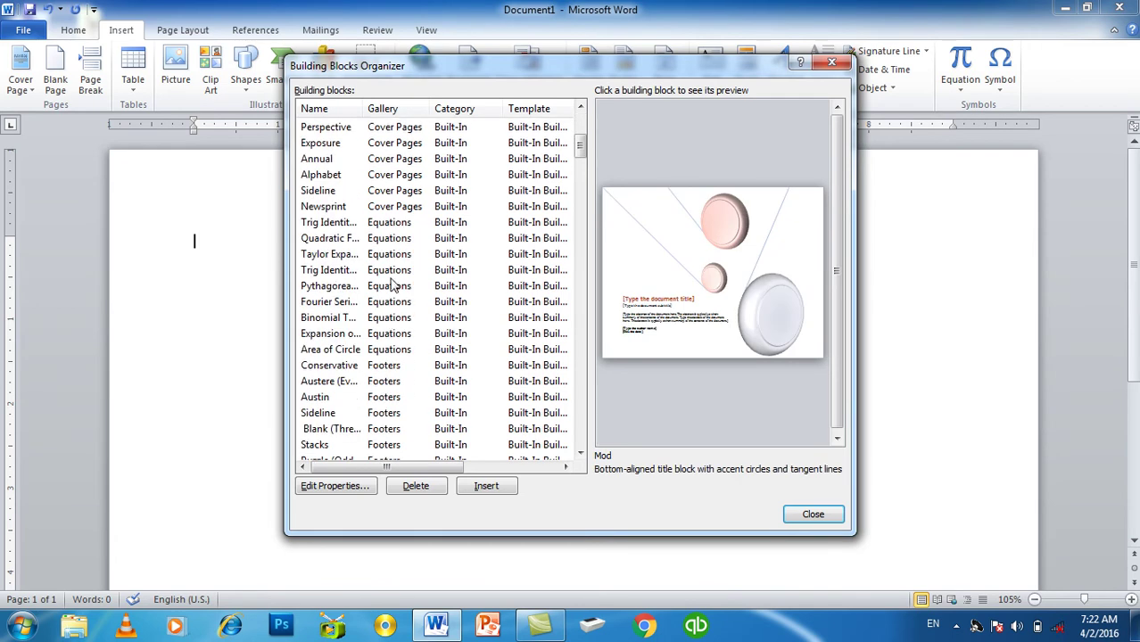
pyautogui.scroll(-3, 390, 332)
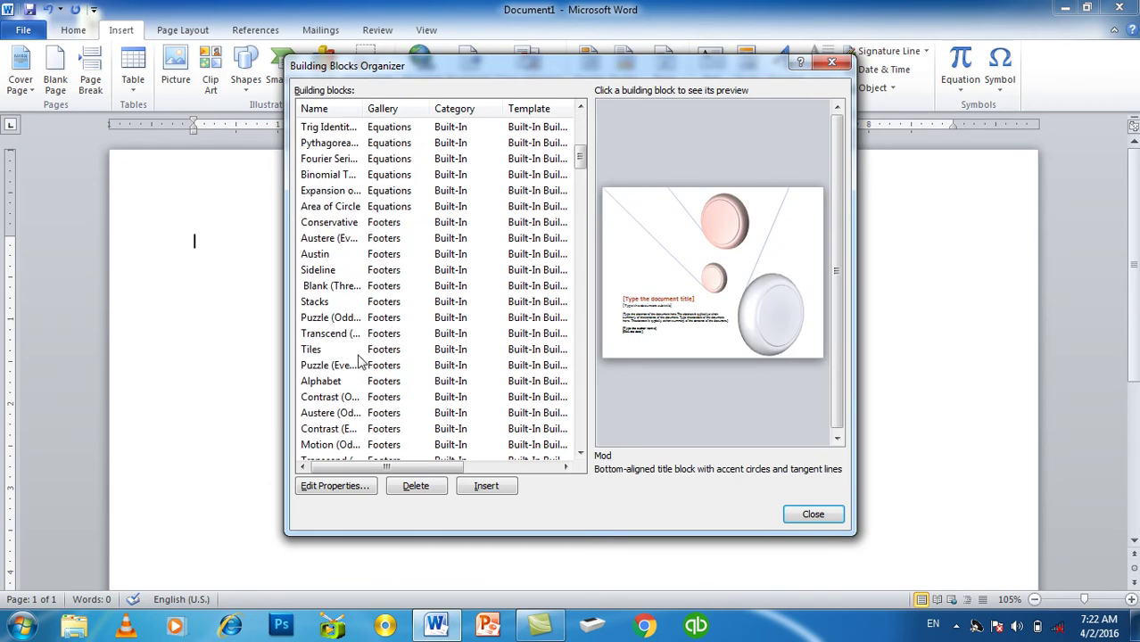
pyautogui.scroll(1, 359, 360)
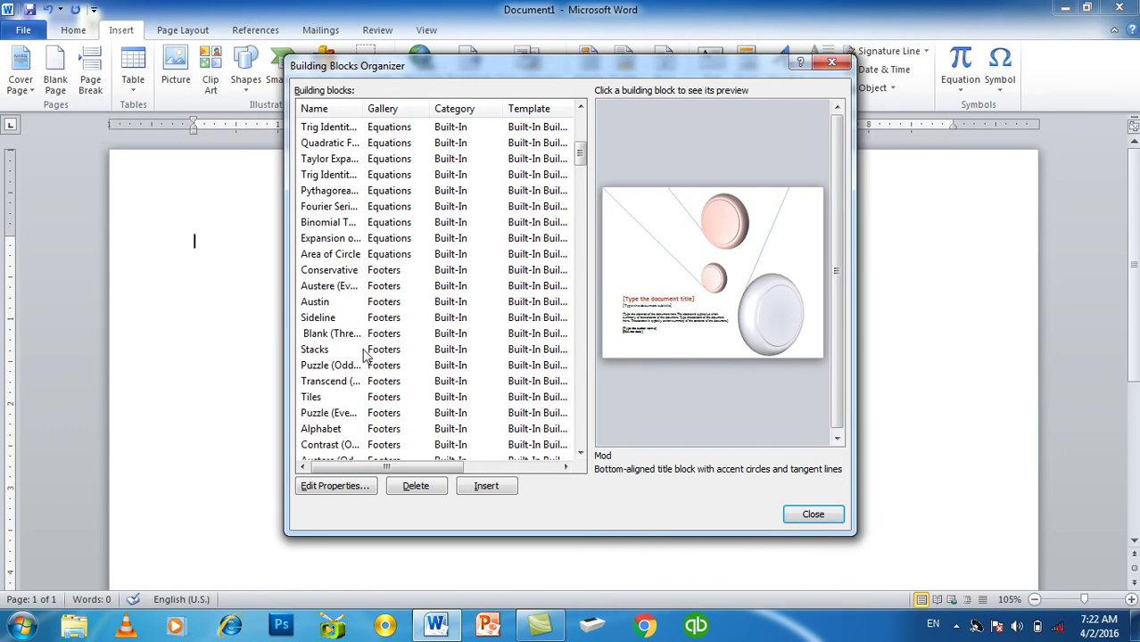
pyautogui.scroll(7, 369, 334)
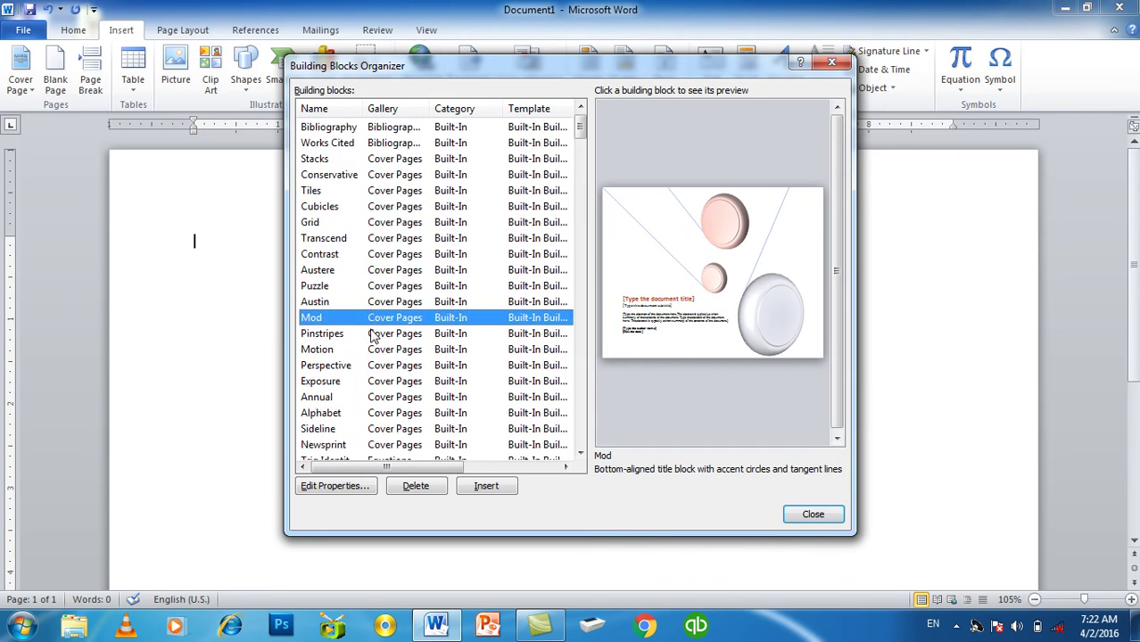
pyautogui.scroll(1, 368, 335)
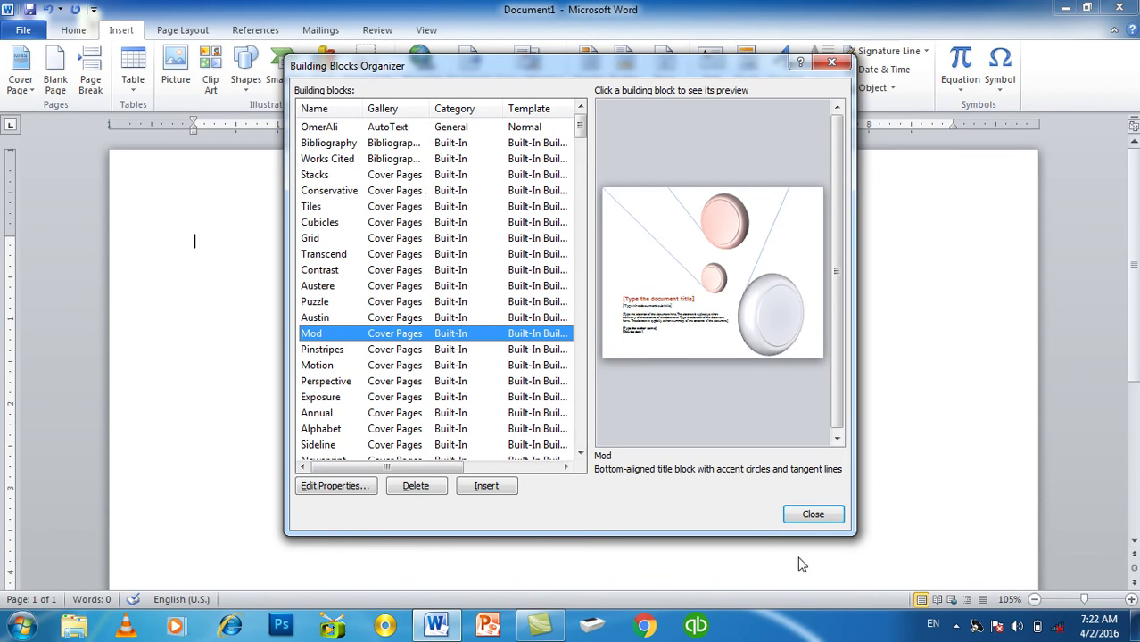
pyautogui.click(812, 514)
pyautogui.click(22, 85)
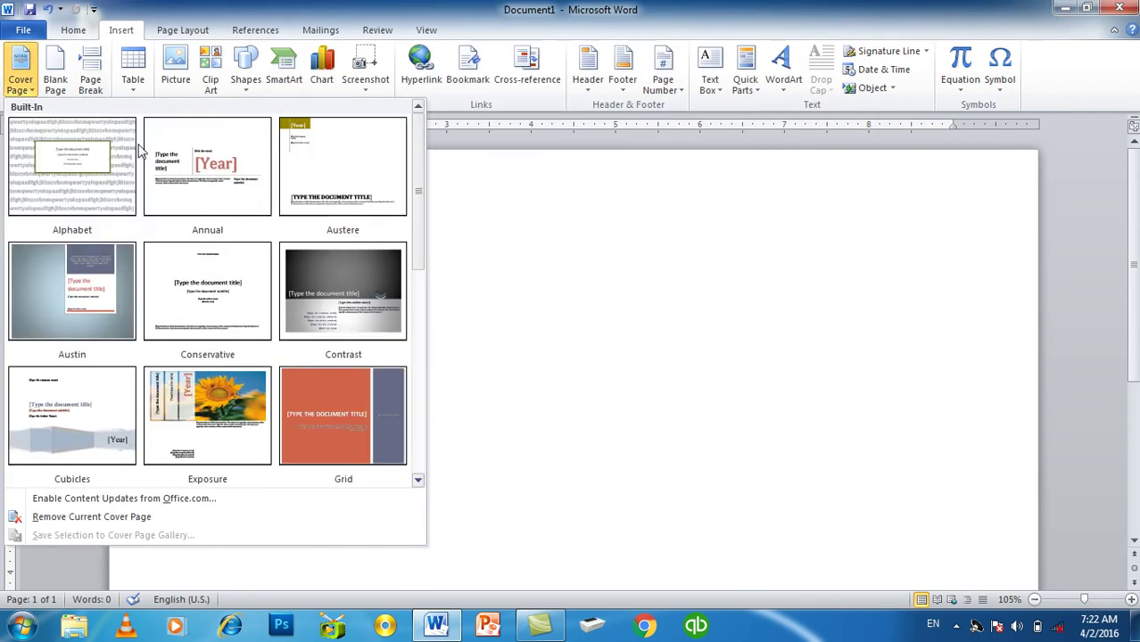
# Delete the Annual cover page building block and check the Cover Page gallery without it
pyautogui.click(757, 88)
pyautogui.click(785, 167)
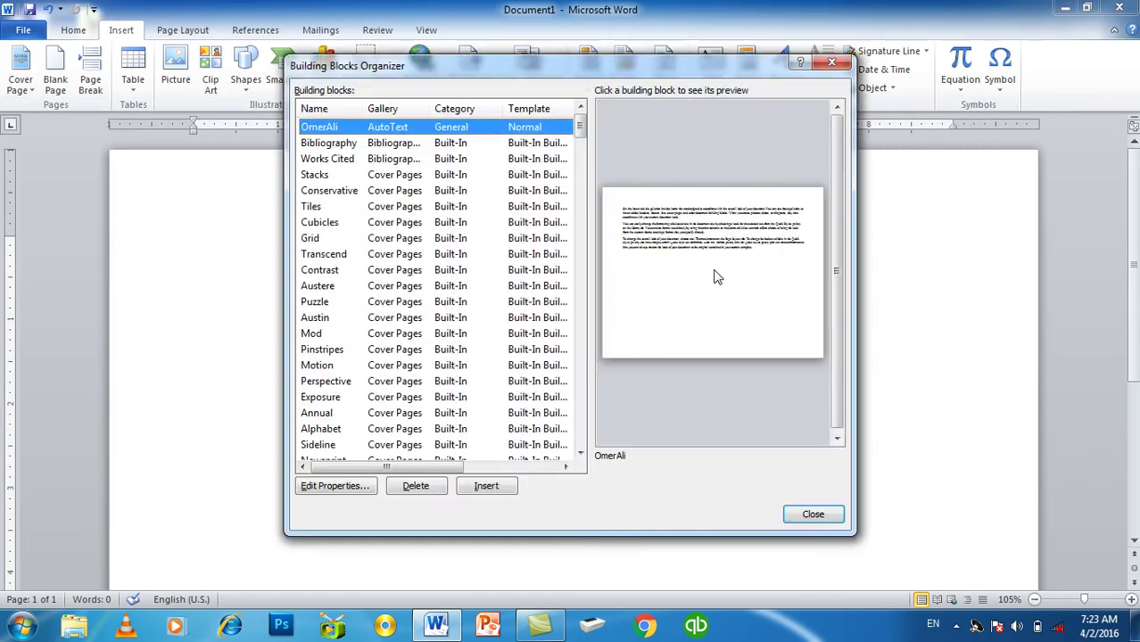
pyautogui.moveTo(430, 111); pyautogui.dragTo(446, 116)
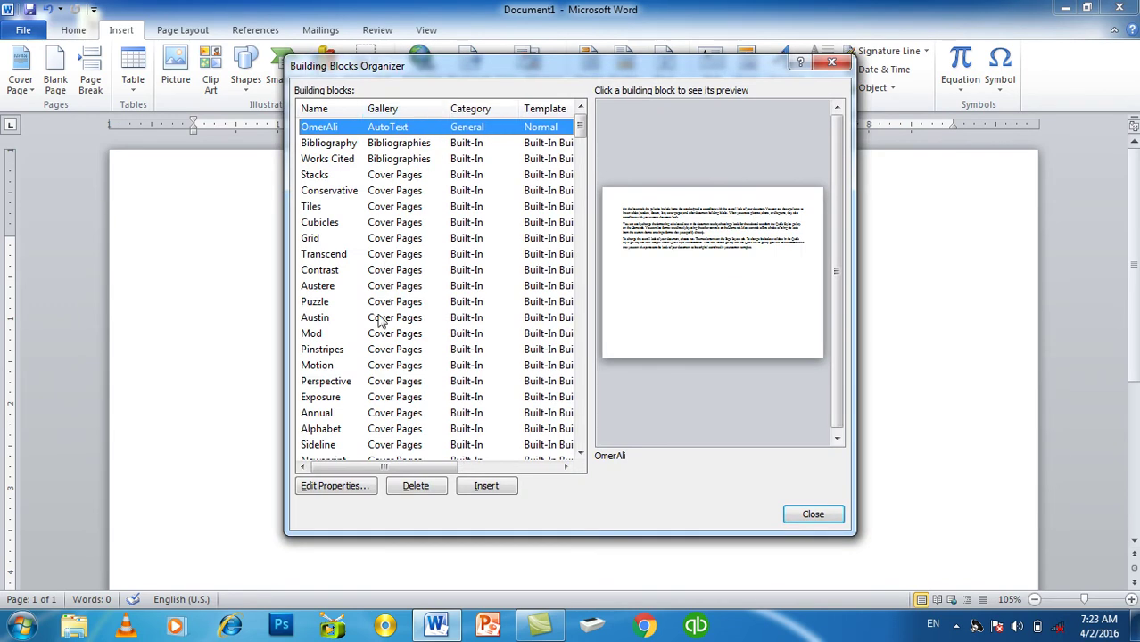
pyautogui.click(311, 207)
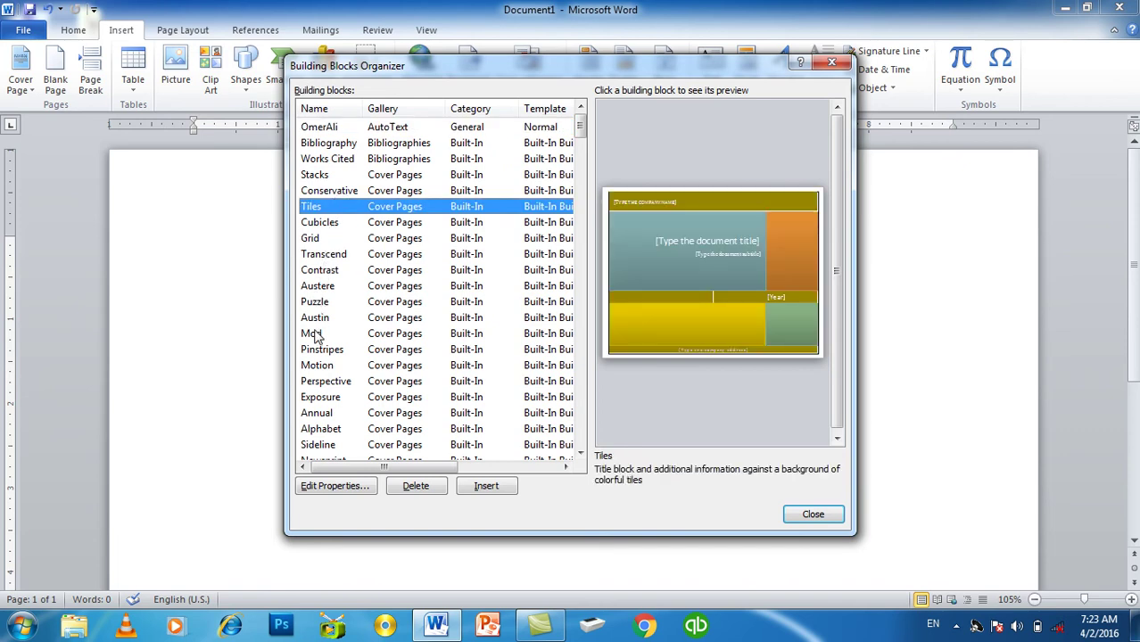
pyautogui.click(318, 414)
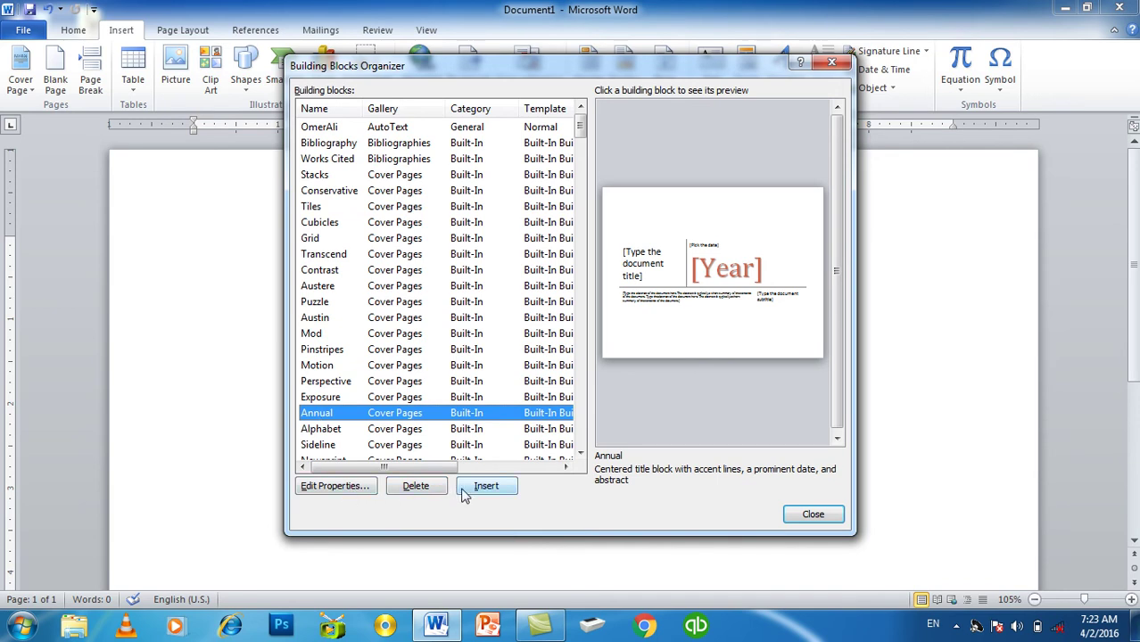
pyautogui.click(409, 496)
pyautogui.click(507, 353)
pyautogui.click(801, 520)
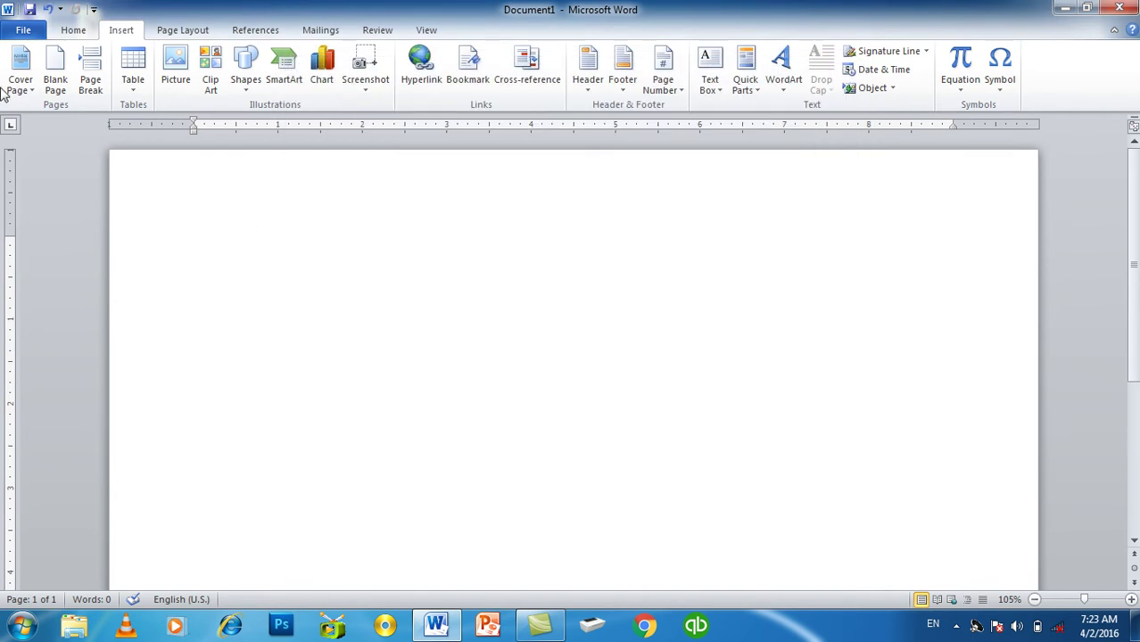
pyautogui.click(9, 93)
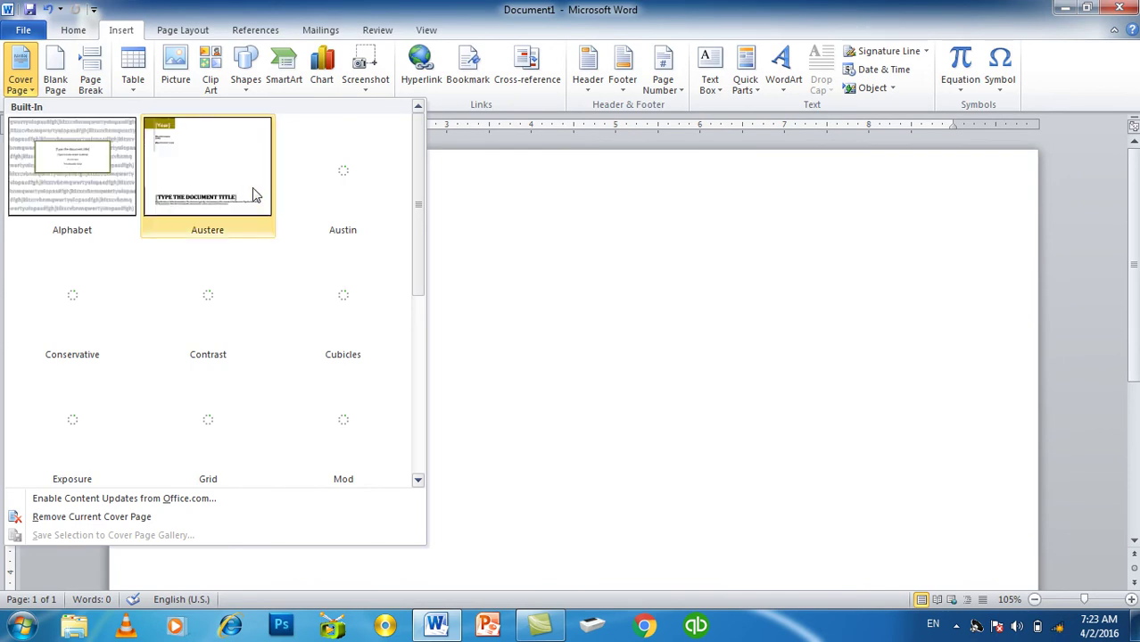
pyautogui.click(624, 272)
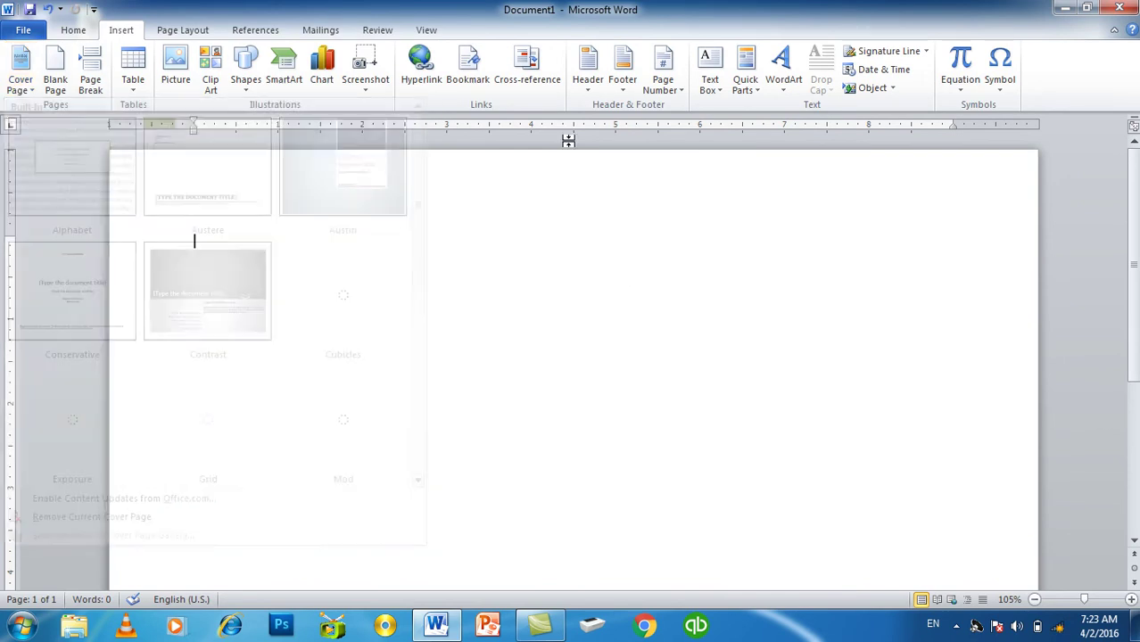
# Insert brown-style WordArt reading WELCOME TO AFGHANISTAN
pyautogui.click(789, 89)
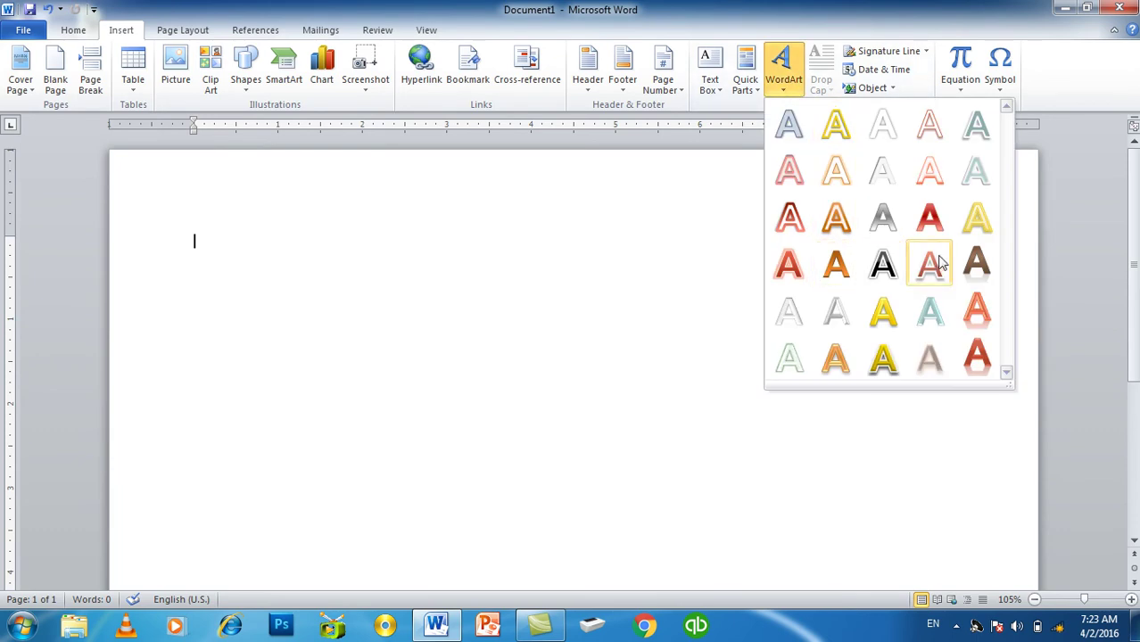
pyautogui.click(978, 265)
pyautogui.write('WELCOMETO A')
pyautogui.press('BackSpace')
pyautogui.press('BackSpace')
pyautogui.press('BackSpace')
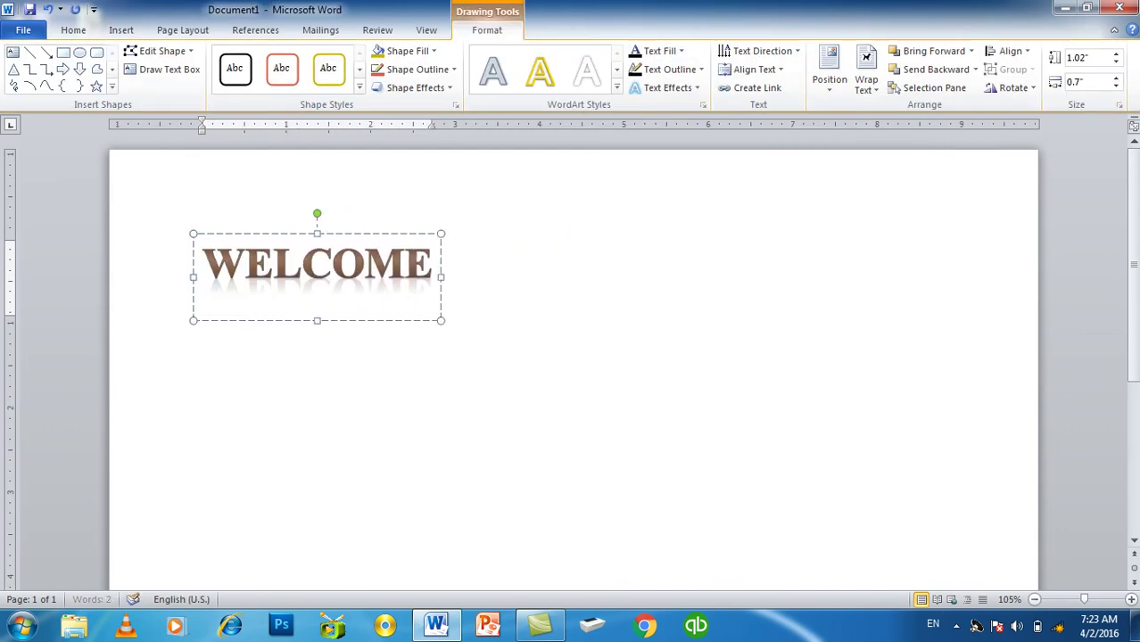
pyautogui.write('TO AFG')
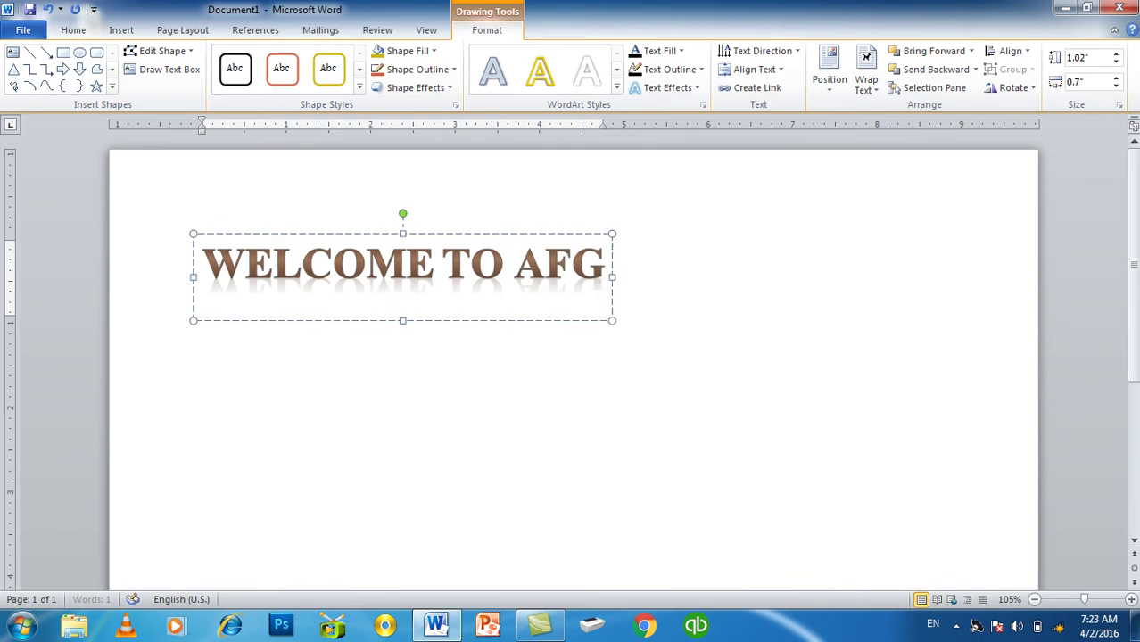
pyautogui.write('HANISTAN')
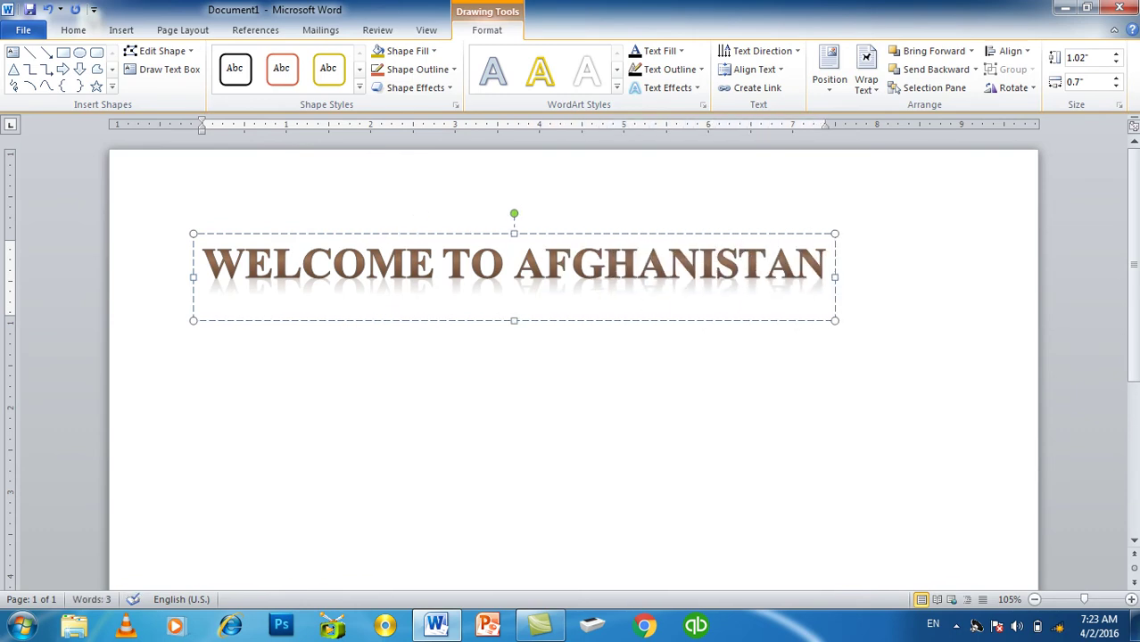
# Look through the shape styles for the WordArt without applying one, then delete it
pyautogui.click(887, 301)
pyautogui.click(717, 264)
pyautogui.click(802, 239)
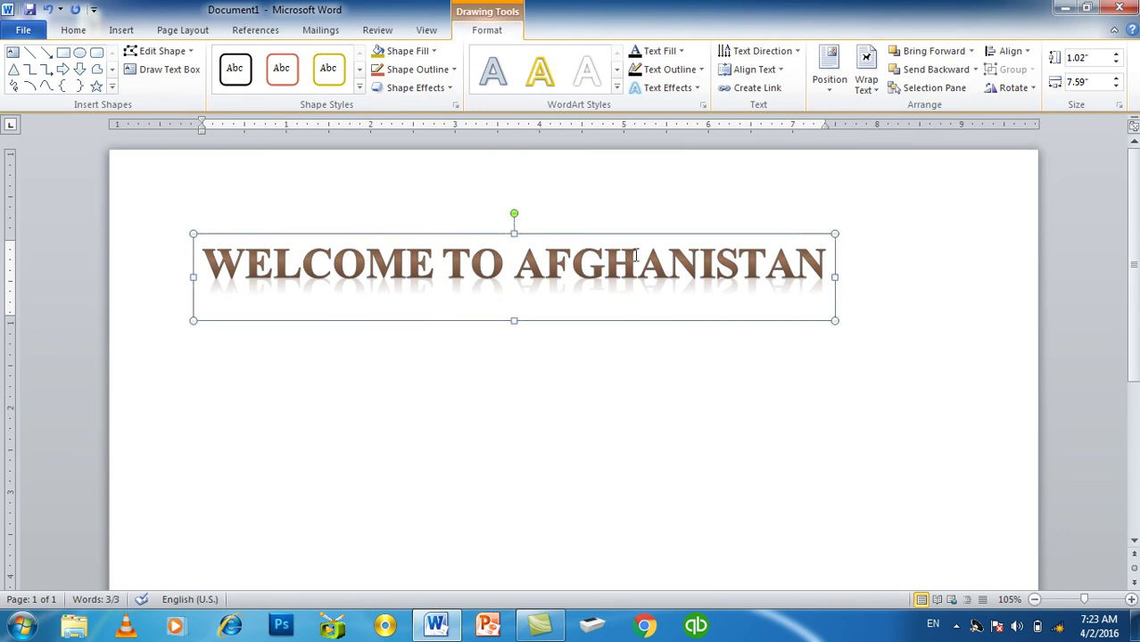
pyautogui.click(359, 86)
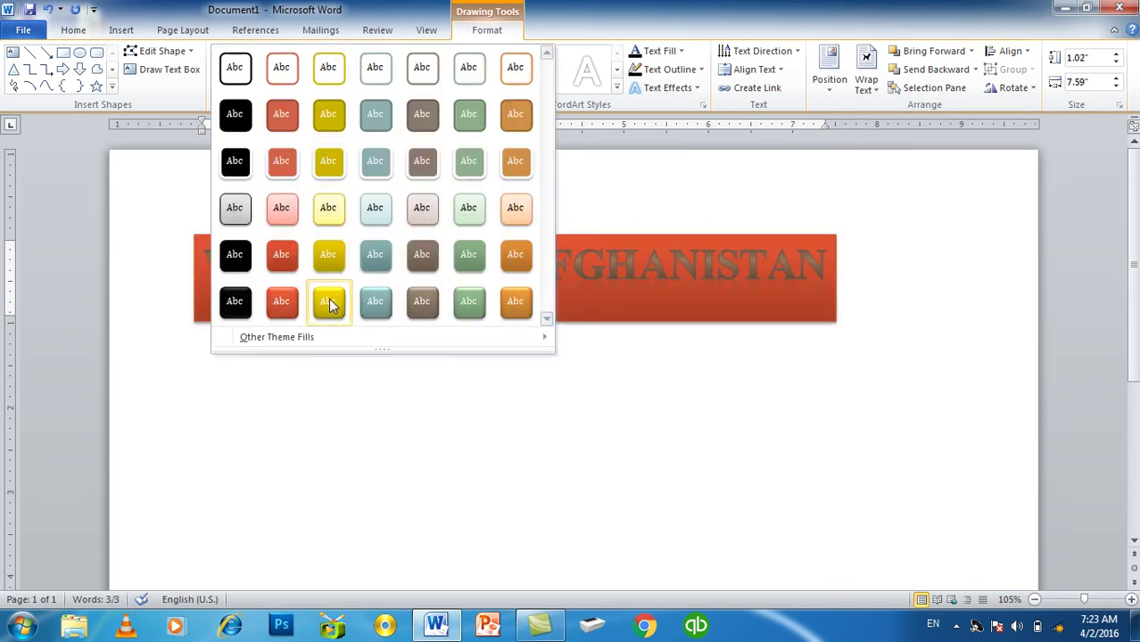
pyautogui.click(776, 208)
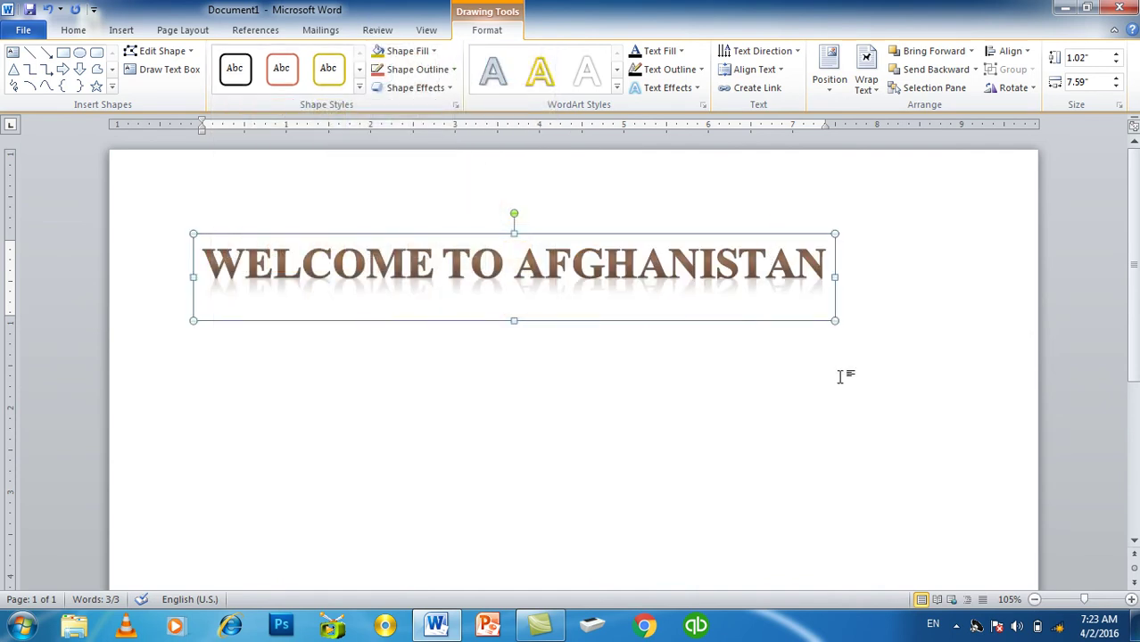
pyautogui.click(858, 335)
pyautogui.hotkey('ctrl', 'a')
pyautogui.press('Delete')
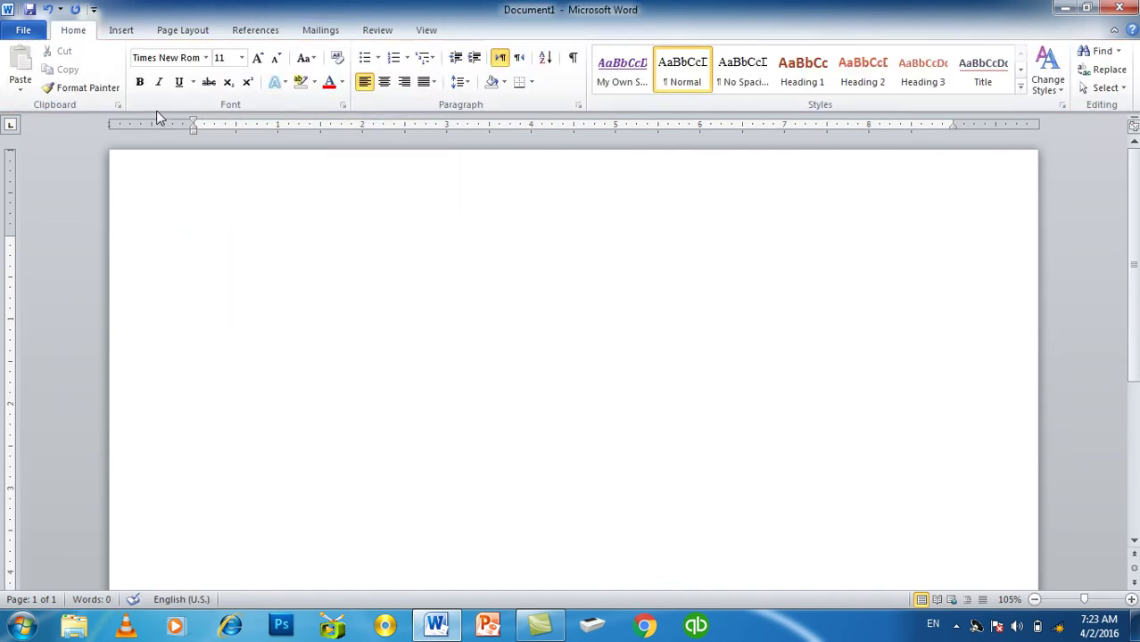
# Undo the deletion to restore the WordArt and select its text
pyautogui.click(122, 30)
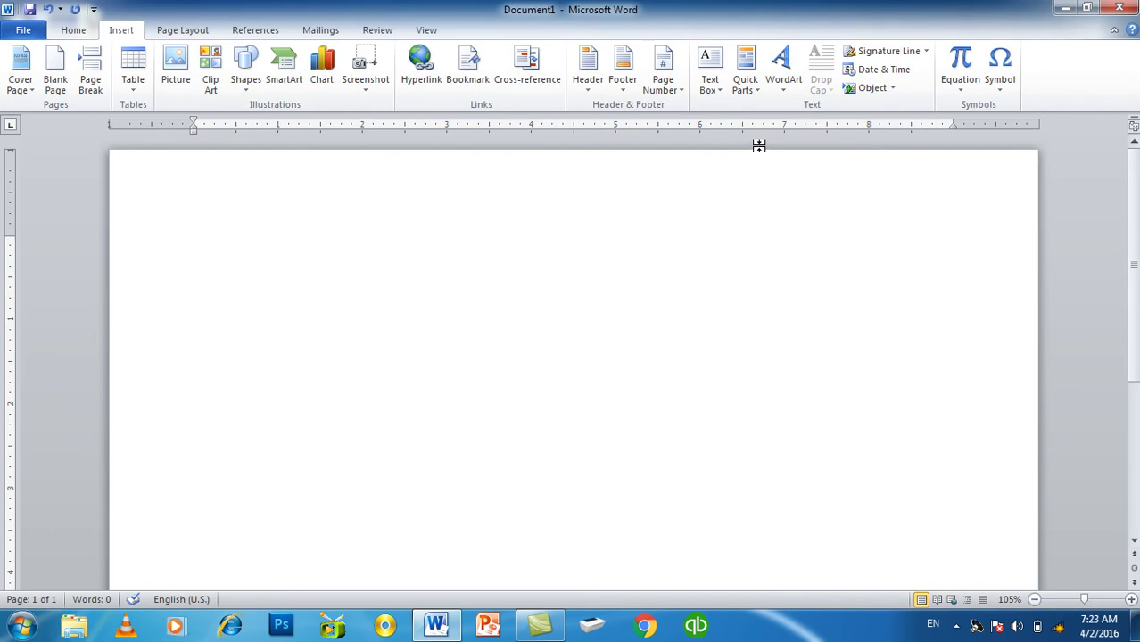
pyautogui.hotkey('ctrl', 'z')
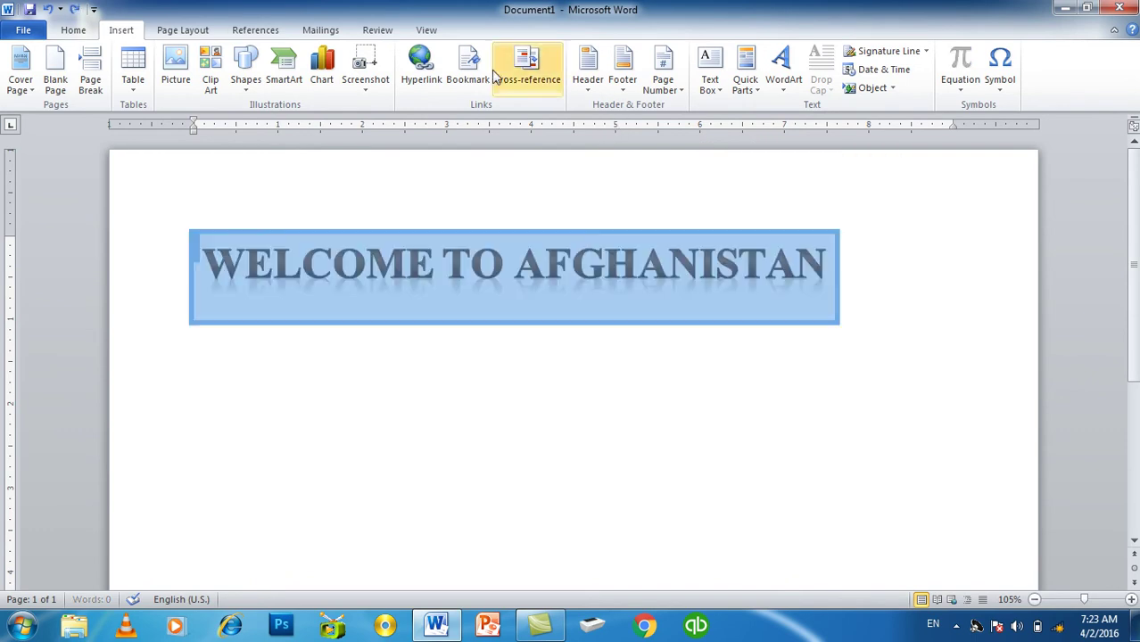
pyautogui.click(526, 295)
pyautogui.tripleClick(482, 263)
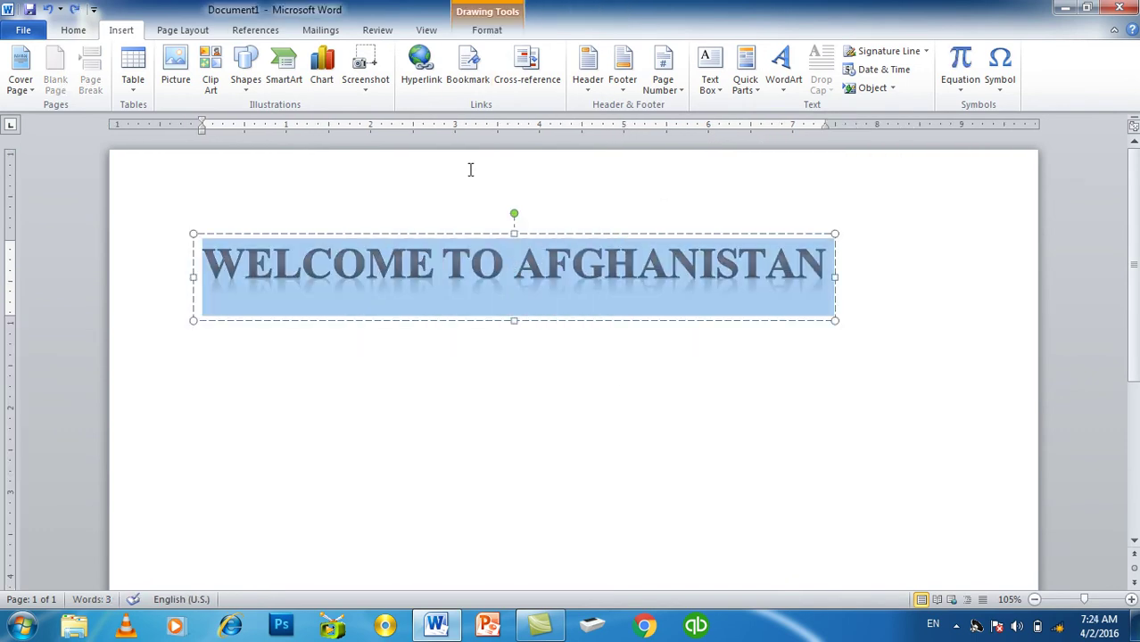
# Browse Shape Fill colours and apply a Shape Outline colour to the WordArt box
pyautogui.click(485, 34)
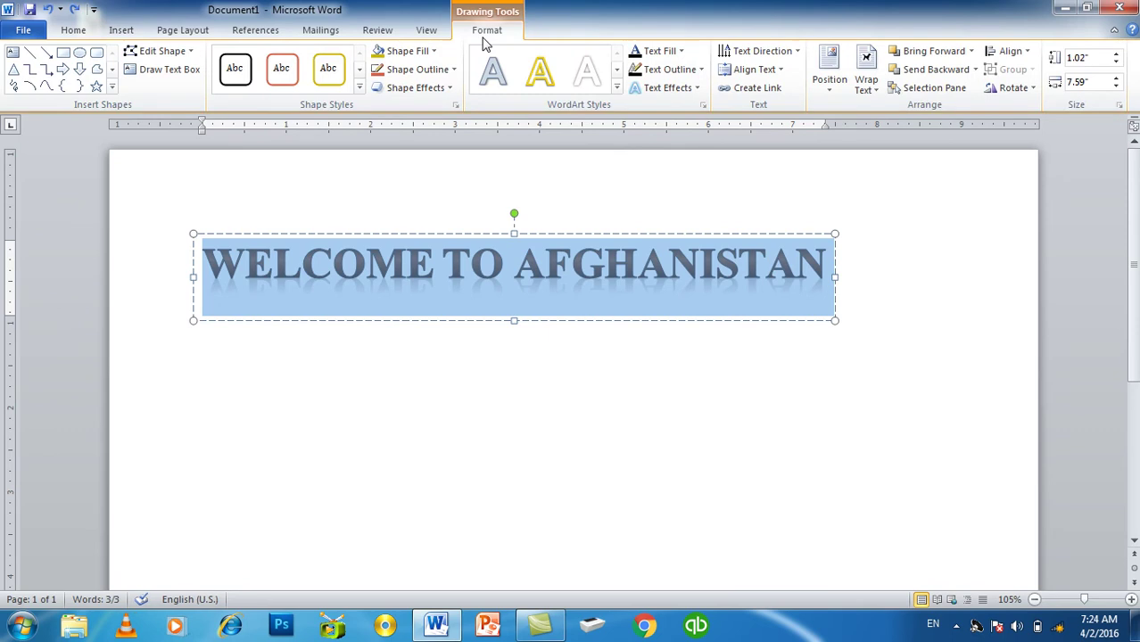
pyautogui.click(404, 51)
pyautogui.click(407, 53)
pyautogui.click(411, 69)
pyautogui.click(413, 69)
pyautogui.click(413, 70)
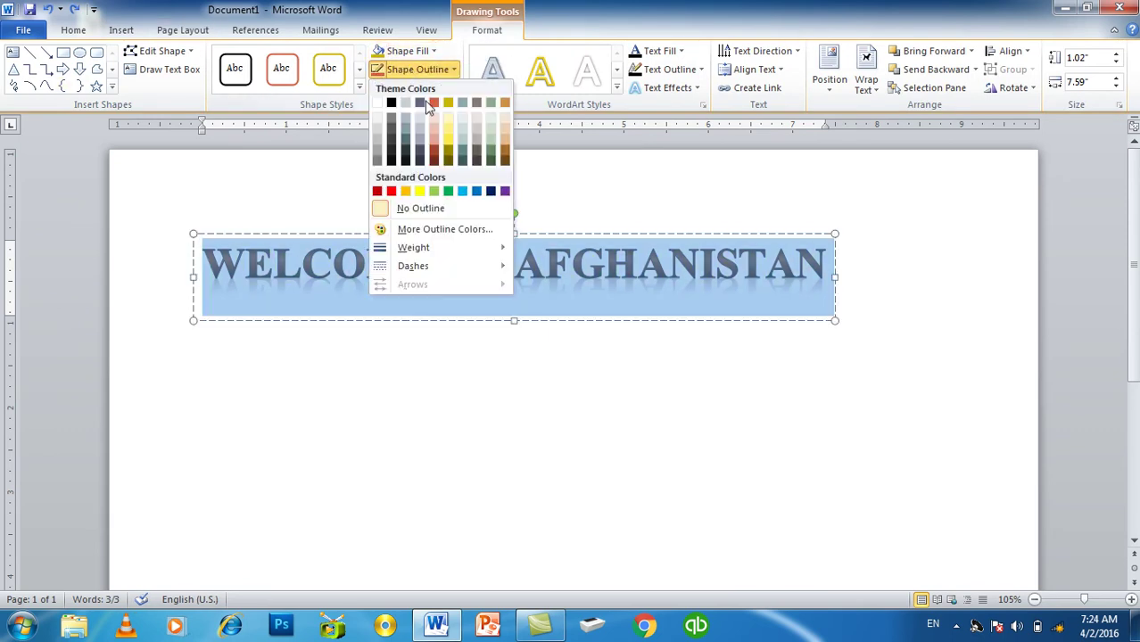
pyautogui.click(448, 151)
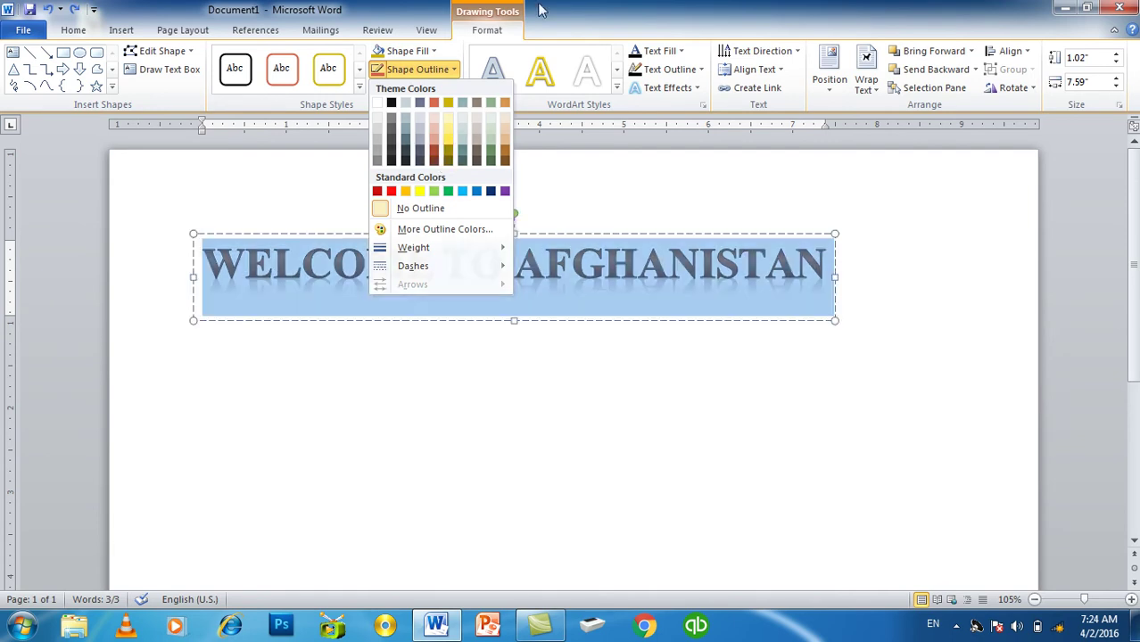
# Look at Shape Effects without applying a bevel, then delete the WordArt box
pyautogui.click(435, 89)
pyautogui.moveTo(419, 231)
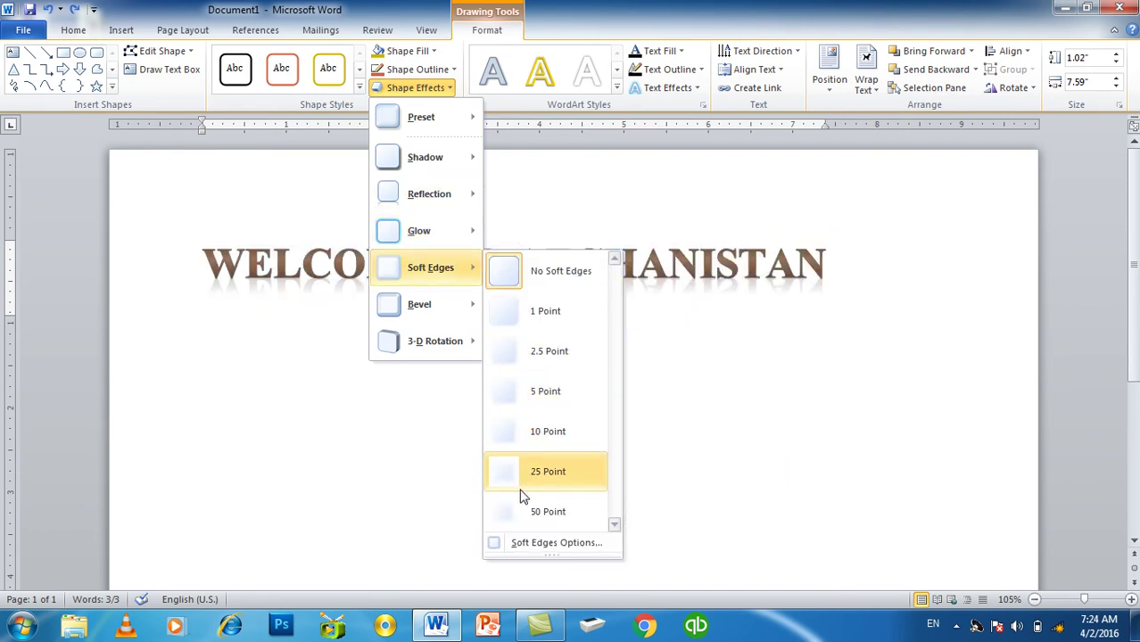
pyautogui.moveTo(419, 304)
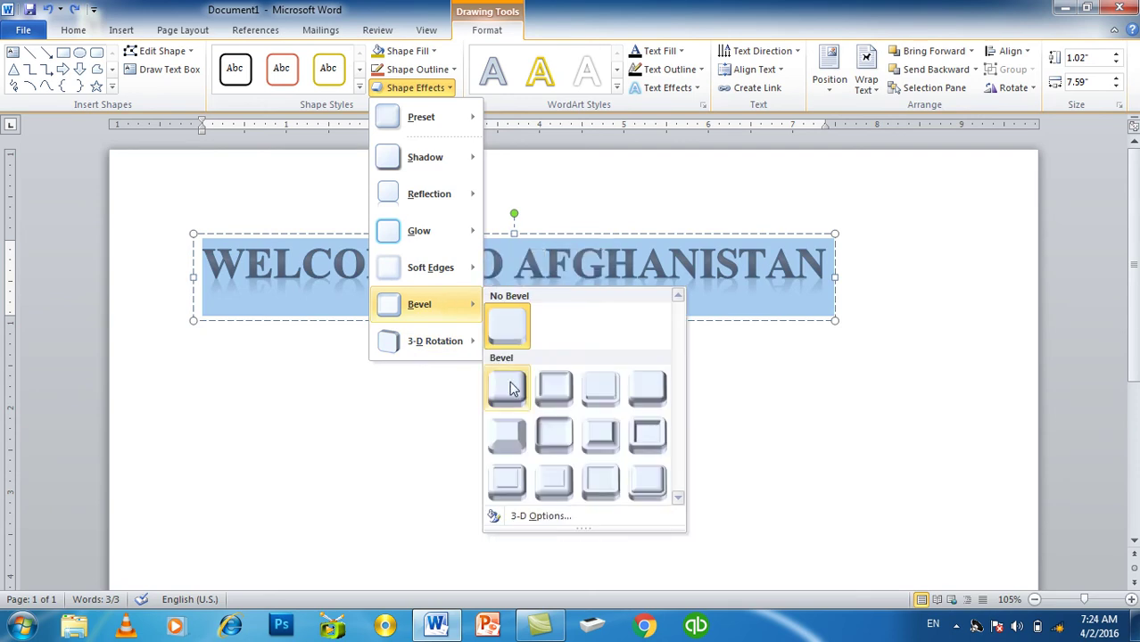
pyautogui.click(683, 179)
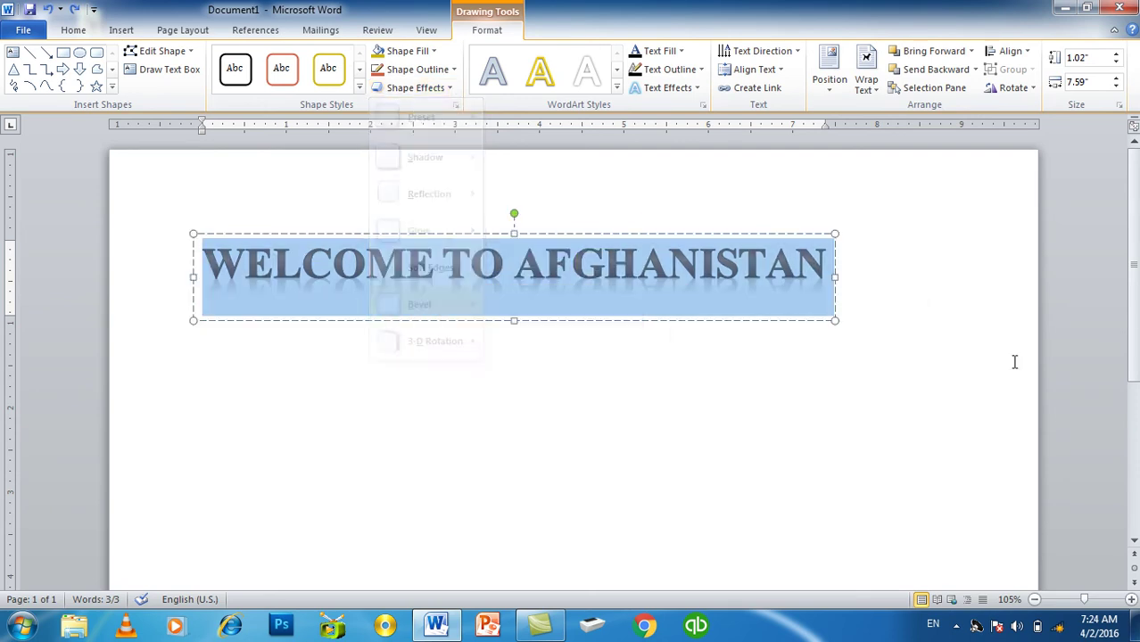
pyautogui.click(834, 259)
pyautogui.press('Delete')
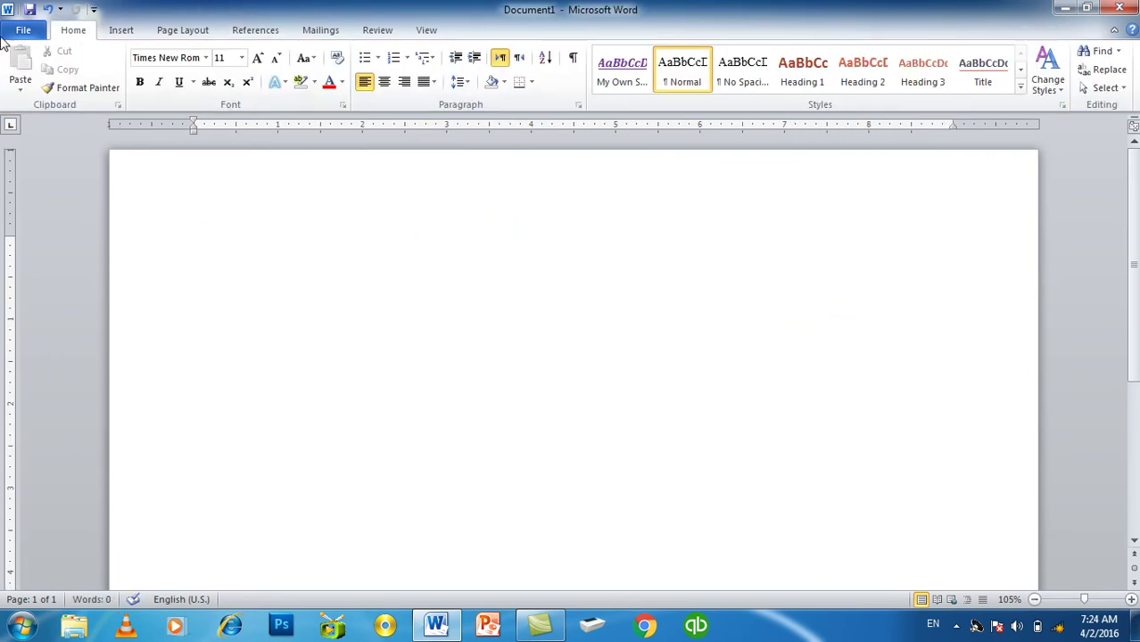
# Generate three paragraphs of sample text with the =rand() formula
pyautogui.click(118, 32)
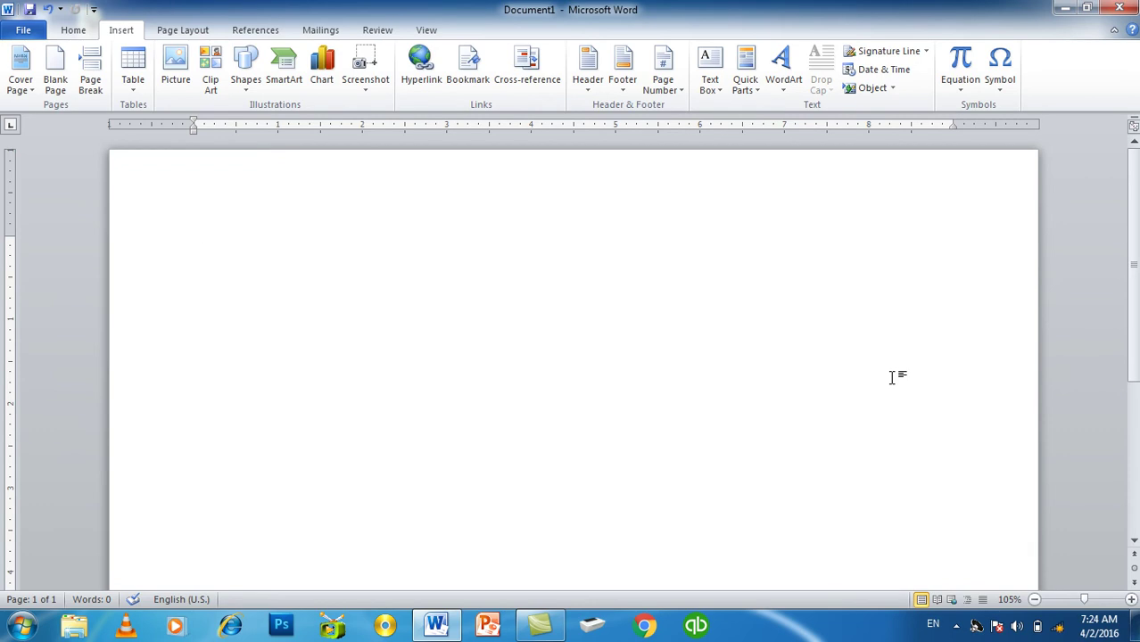
pyautogui.write('=ran)')
pyautogui.press('Return')
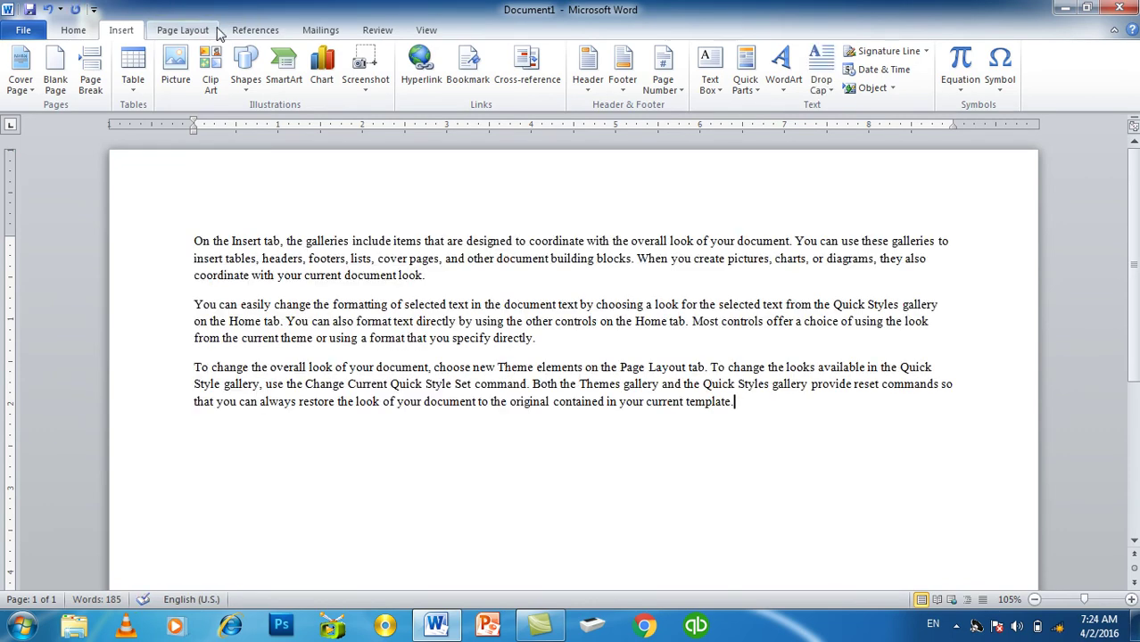
# Switch the page to portrait orientation
pyautogui.click(183, 29)
pyautogui.click(253, 80)
pyautogui.click(171, 78)
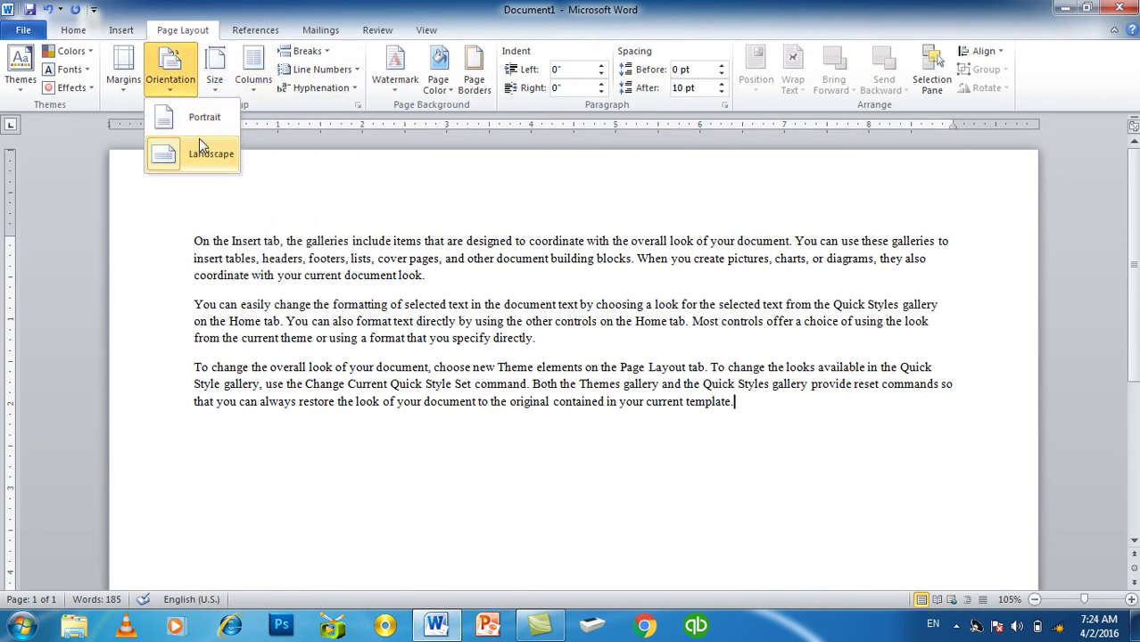
pyautogui.click(215, 230)
pyautogui.moveTo(301, 243); pyautogui.dragTo(320, 243)
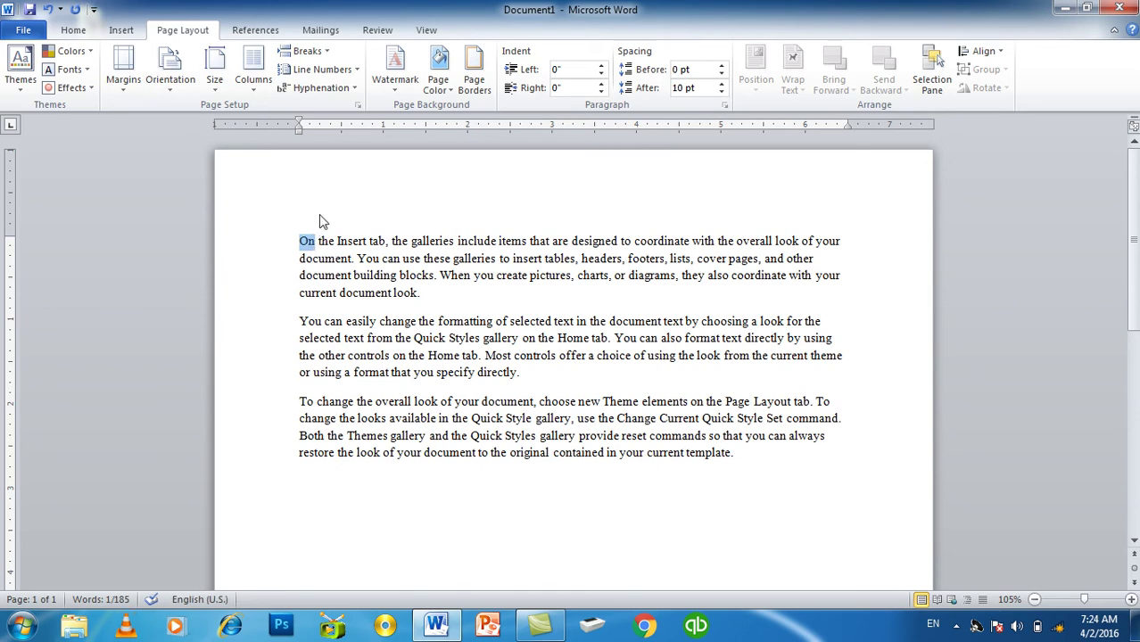
# Add 'Security in Afghanistan' before the first paragraph, capitalising Afghanistan via spelling suggestions
pyautogui.click(300, 243)
pyautogui.write('Afgh')
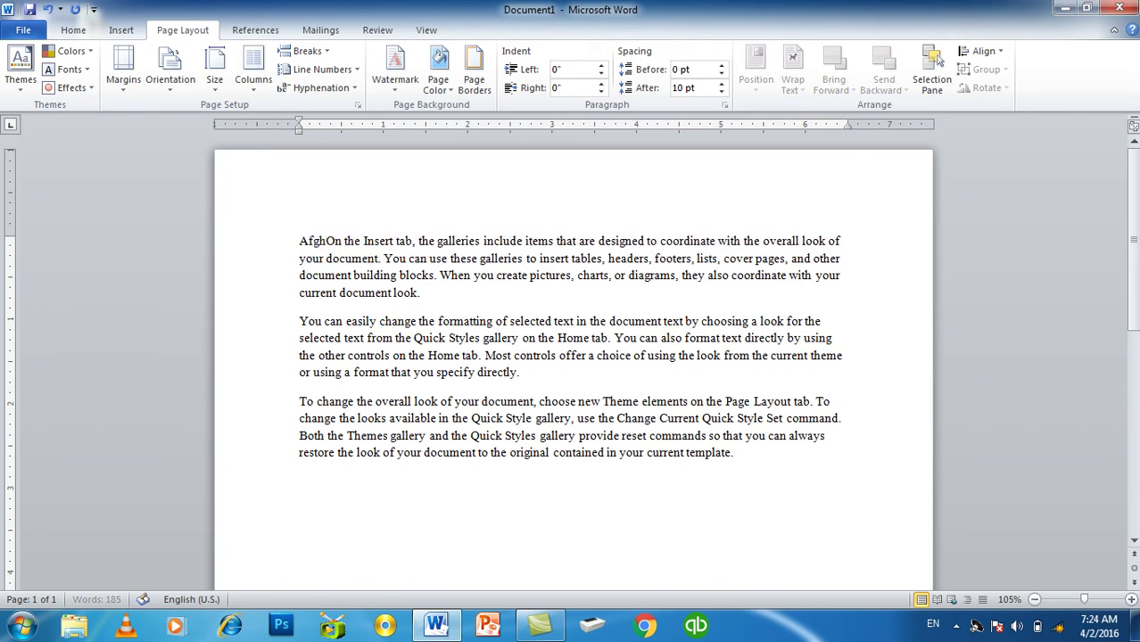
pyautogui.write('anistan')
pyautogui.press('BackSpace')
pyautogui.press('BackSpace')
pyautogui.press('BackSpace')
pyautogui.press('BackSpace')
pyautogui.press('BackSpace')
pyautogui.press('BackSpace')
pyautogui.press('BackSpace')
pyautogui.press('BackSpace')
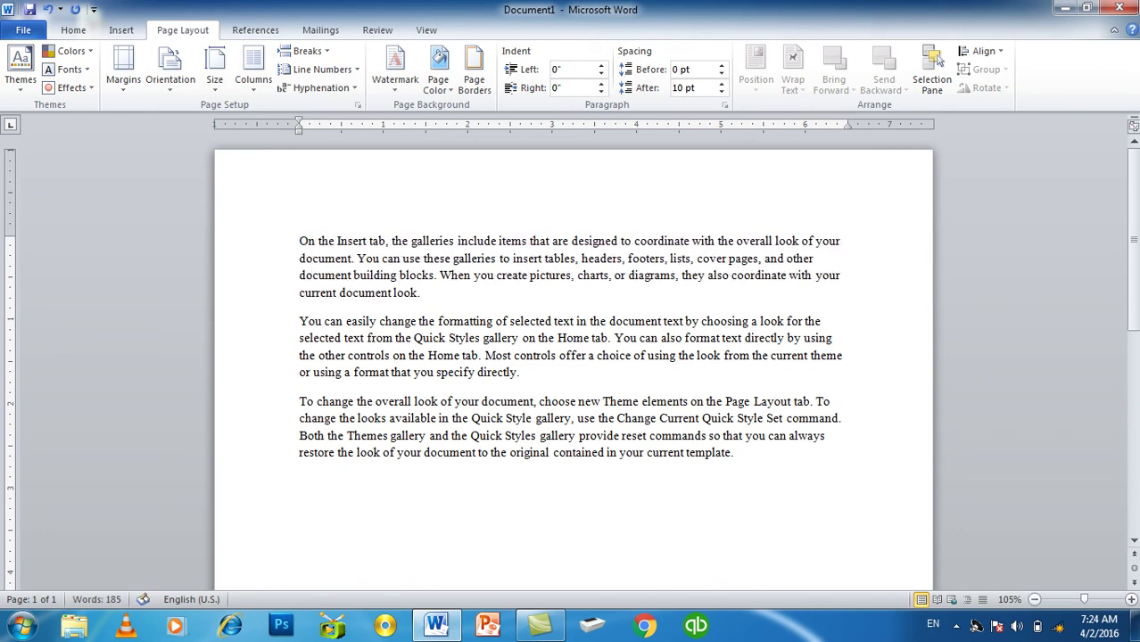
pyautogui.write('Secur')
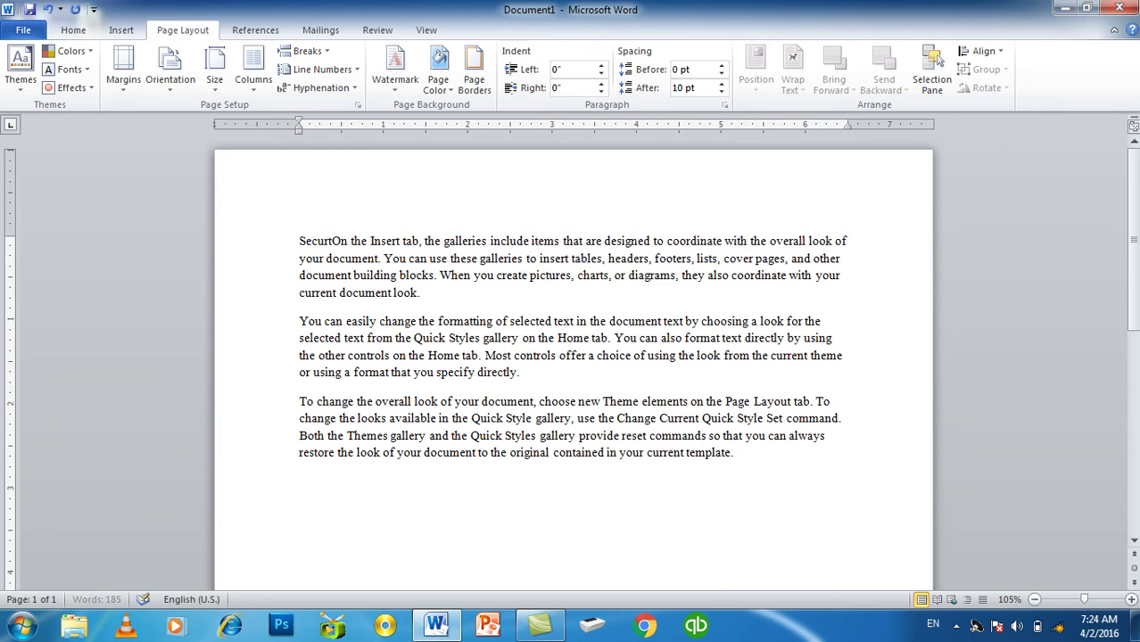
pyautogui.write('iyy')
pyautogui.press('BackSpace')
pyautogui.press('BackSpace')
pyautogui.write('they')
pyautogui.write(' a')
pyautogui.press('BackSpace')
pyautogui.write('in a')
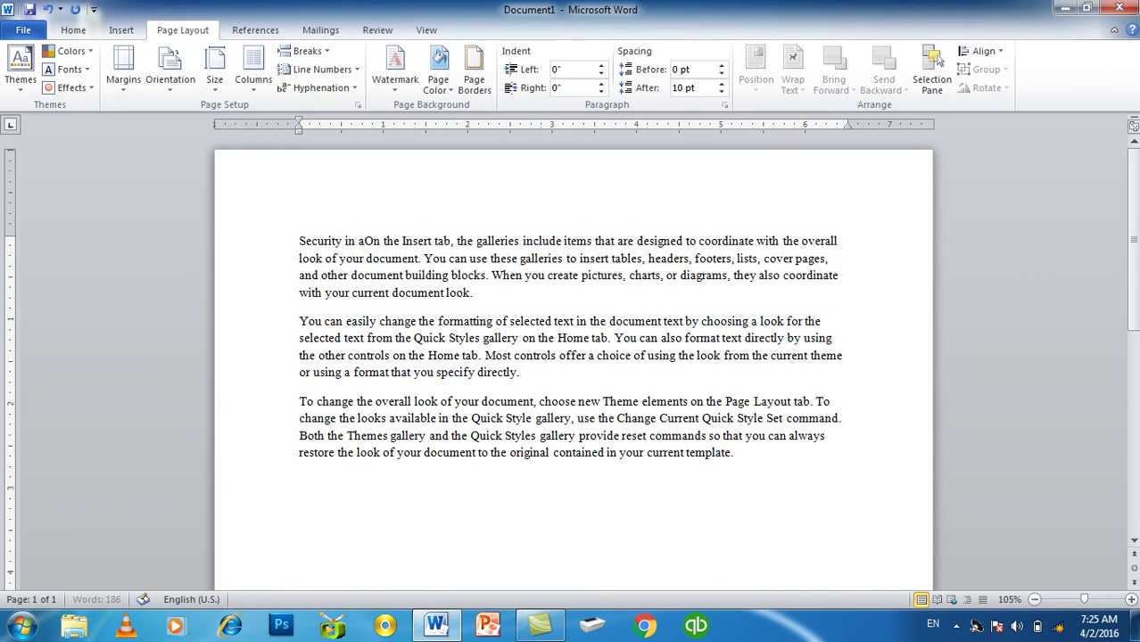
pyautogui.write('fghanistan')
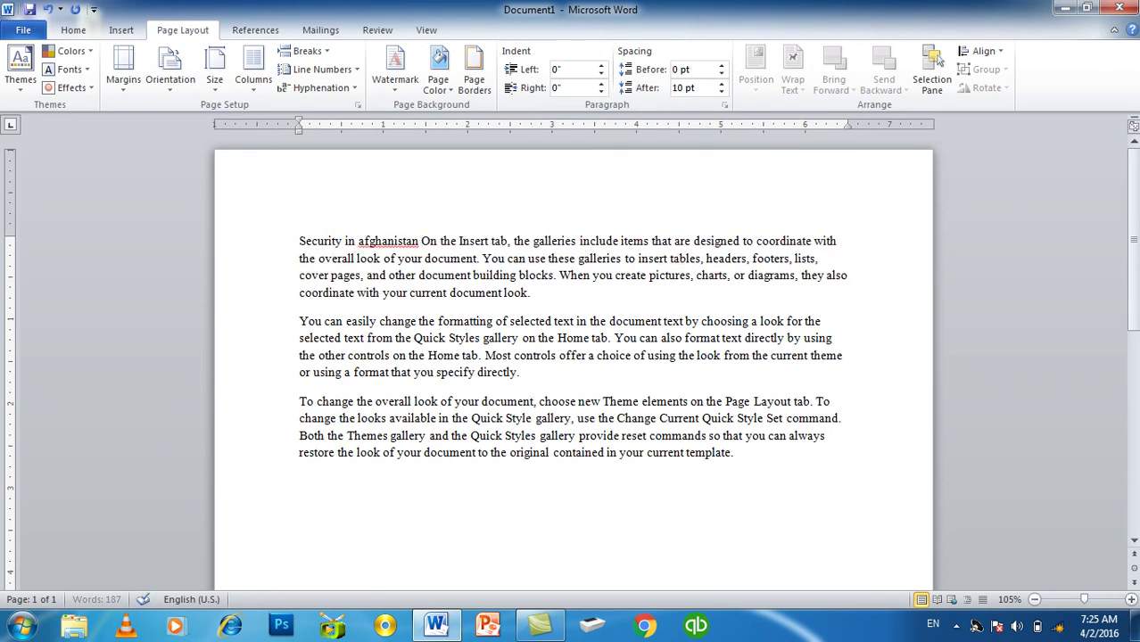
pyautogui.rightClick(412, 244)
pyautogui.click(464, 259)
# Select Security, view the WordArt and Drop Cap options, then delete all the text
pyautogui.doubleClick(330, 243)
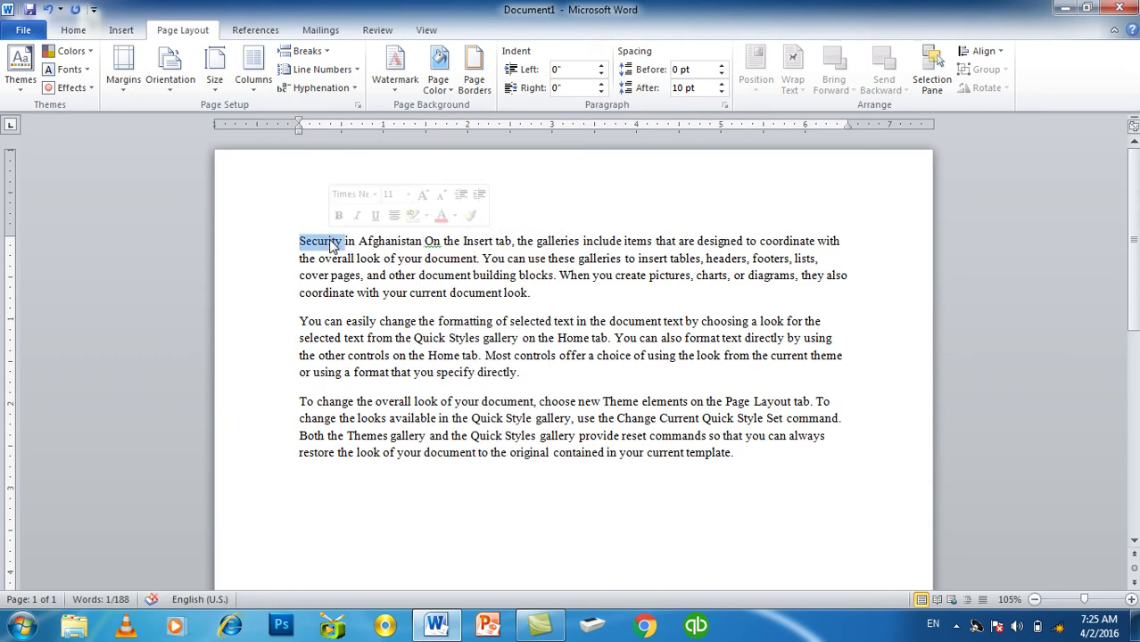
pyautogui.click(124, 30)
pyautogui.click(788, 87)
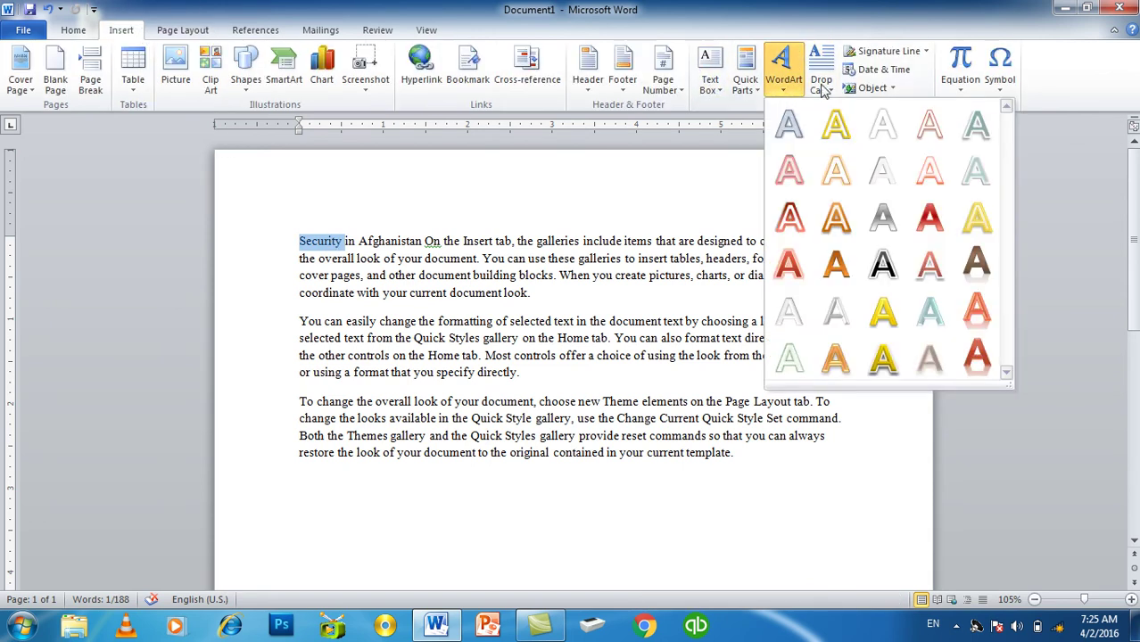
pyautogui.click(821, 82)
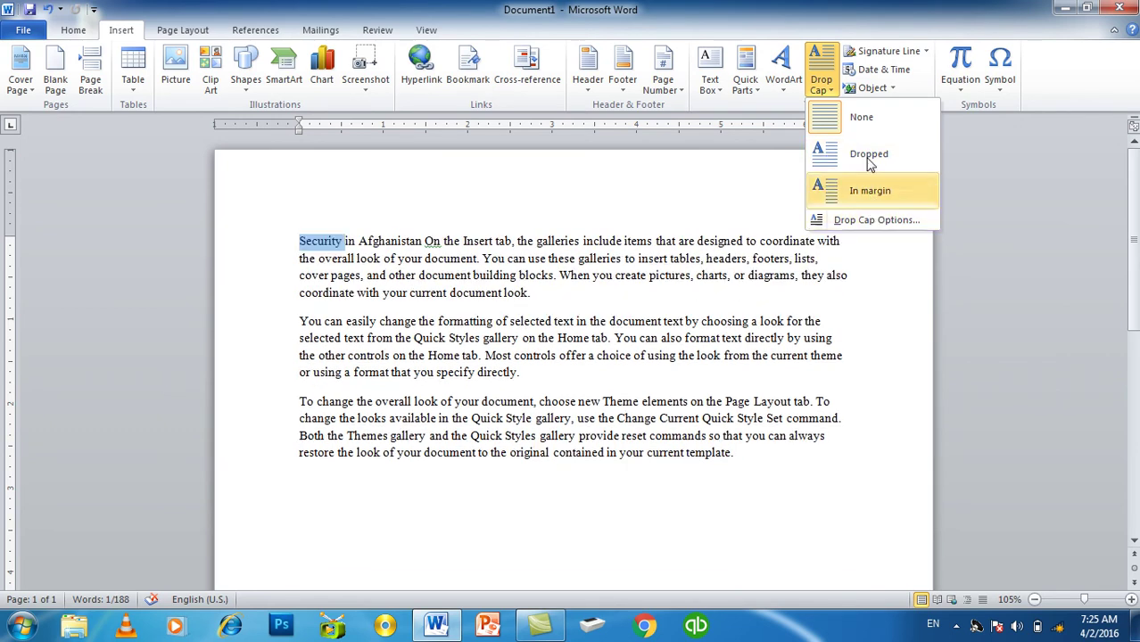
pyautogui.click(533, 546)
pyautogui.hotkey('ctrl', 'a')
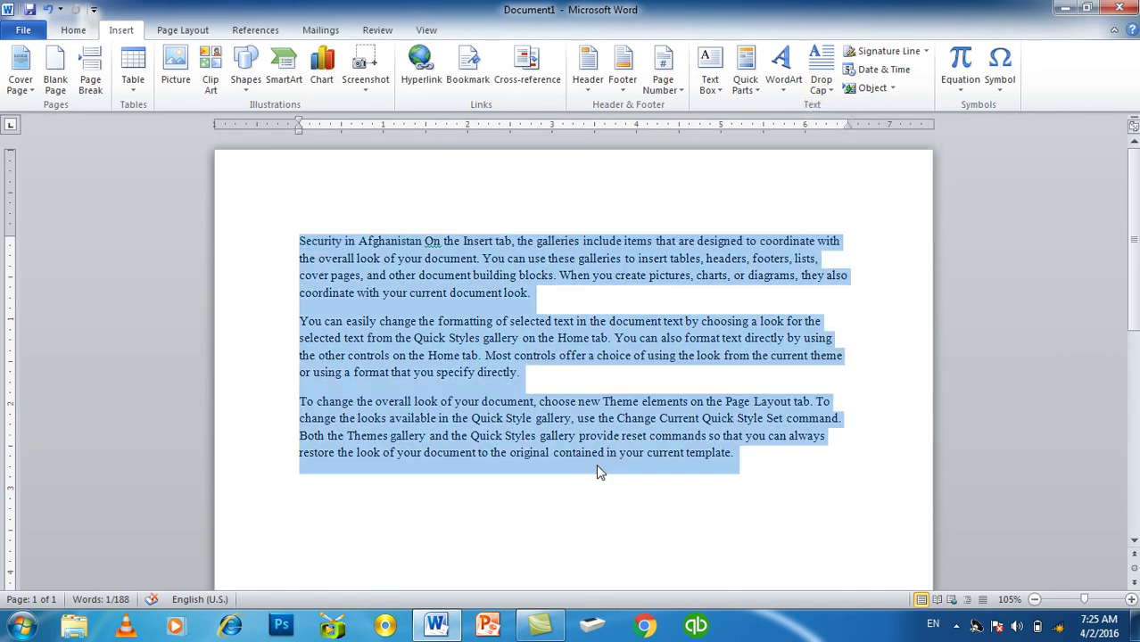
pyautogui.press('Delete')
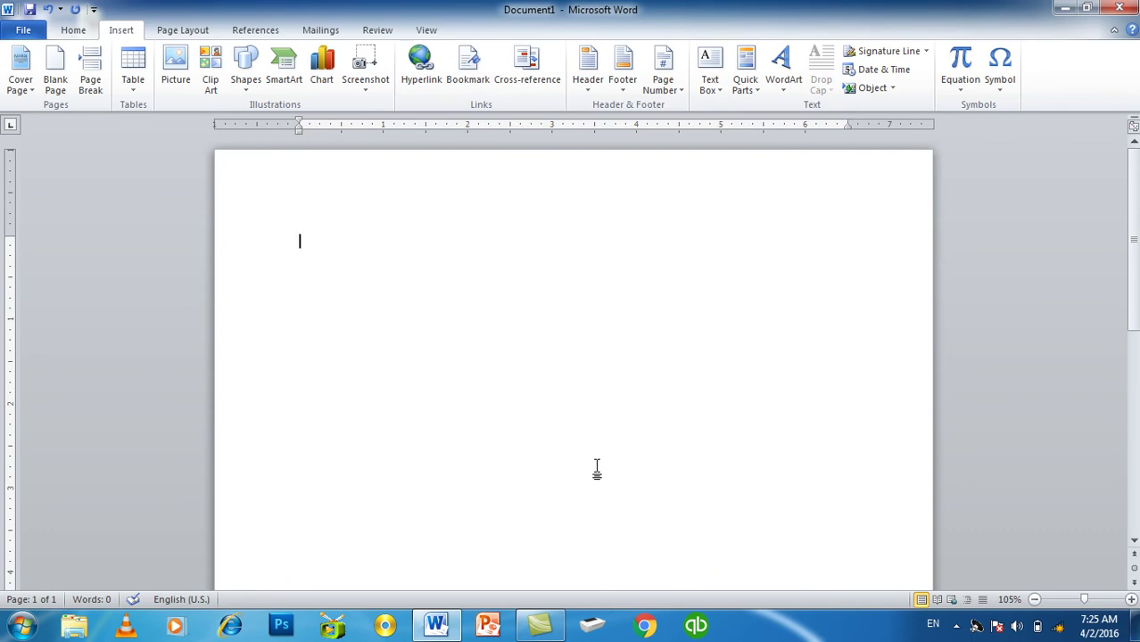
# Type three lines: What is your Name, What is your father Name, What is your Brother Name
pyautogui.write('What is ')
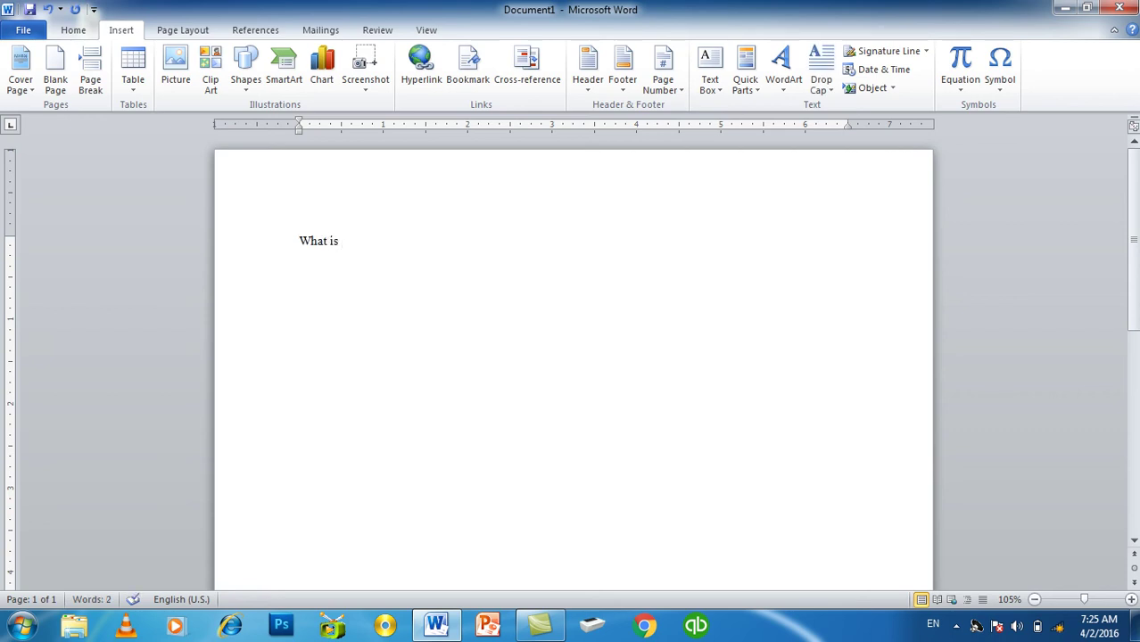
pyautogui.write('y')
pyautogui.write('our Name')
pyautogui.press('Return')
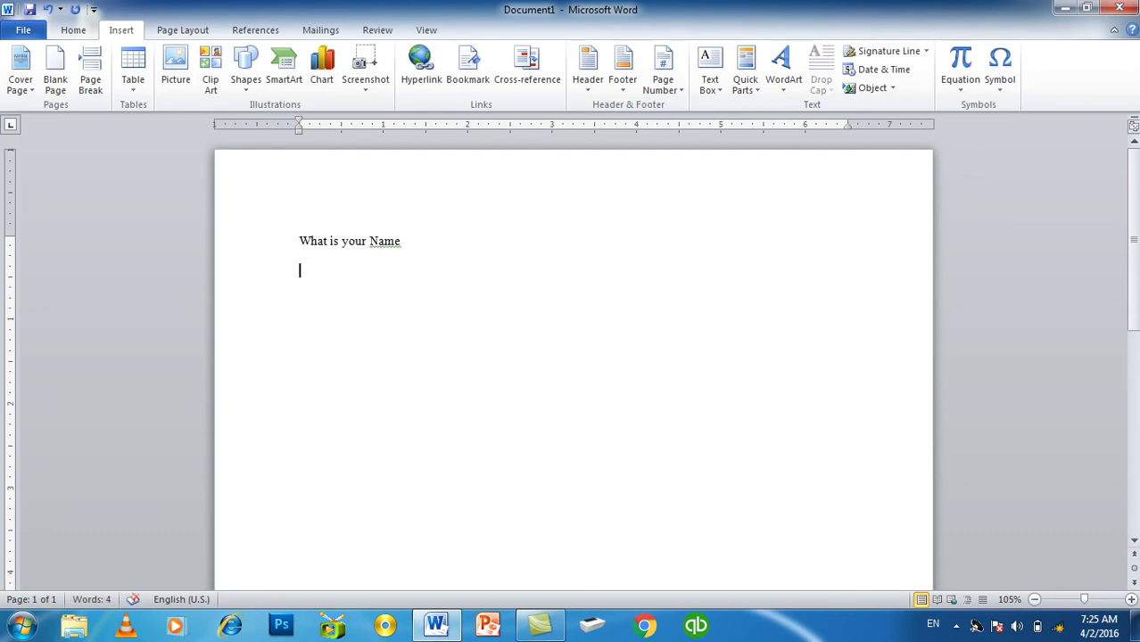
pyautogui.write('What')
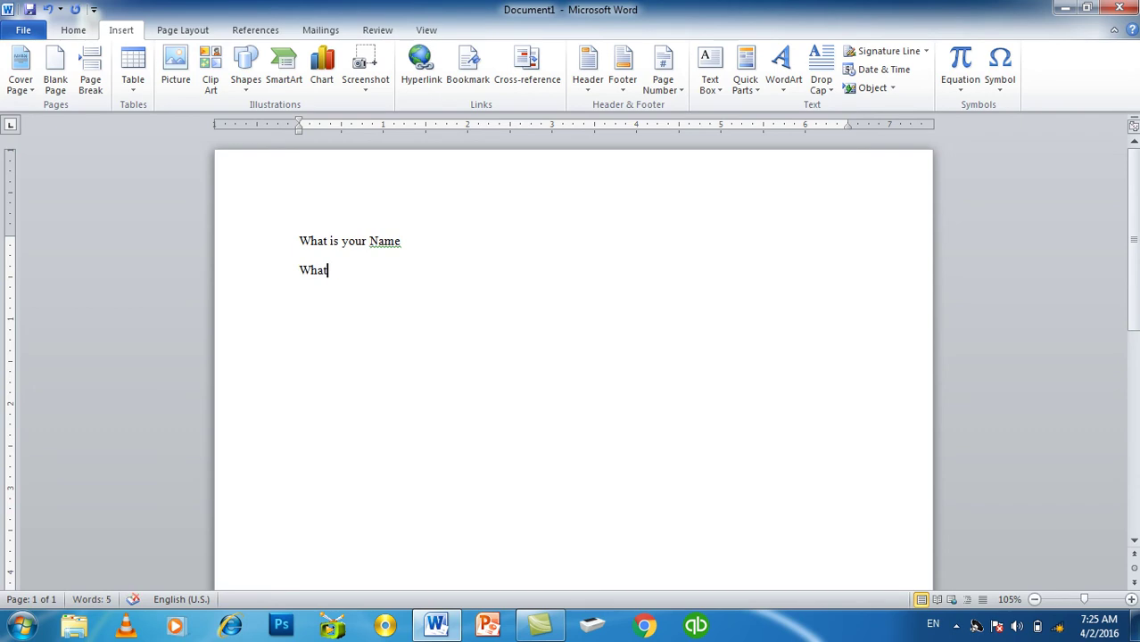
pyautogui.write(' is you')
pyautogui.write('r')
pyautogui.write(' father Name')
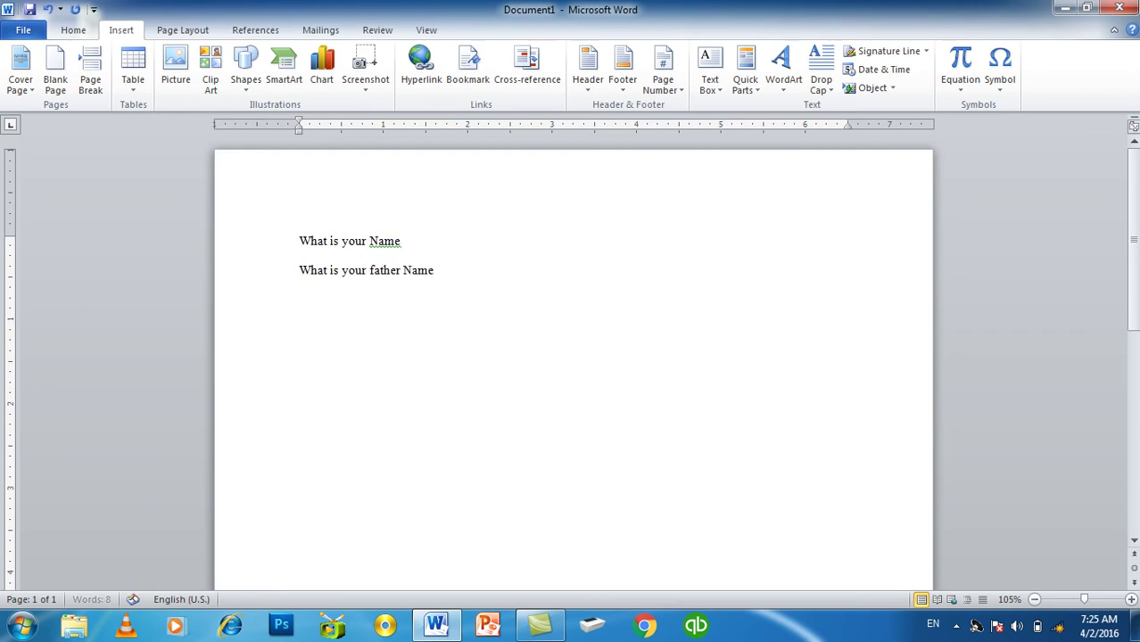
pyautogui.press('Return')
pyautogui.write('What is your BN')
pyautogui.press('BackSpace')
pyautogui.write('ther Name')
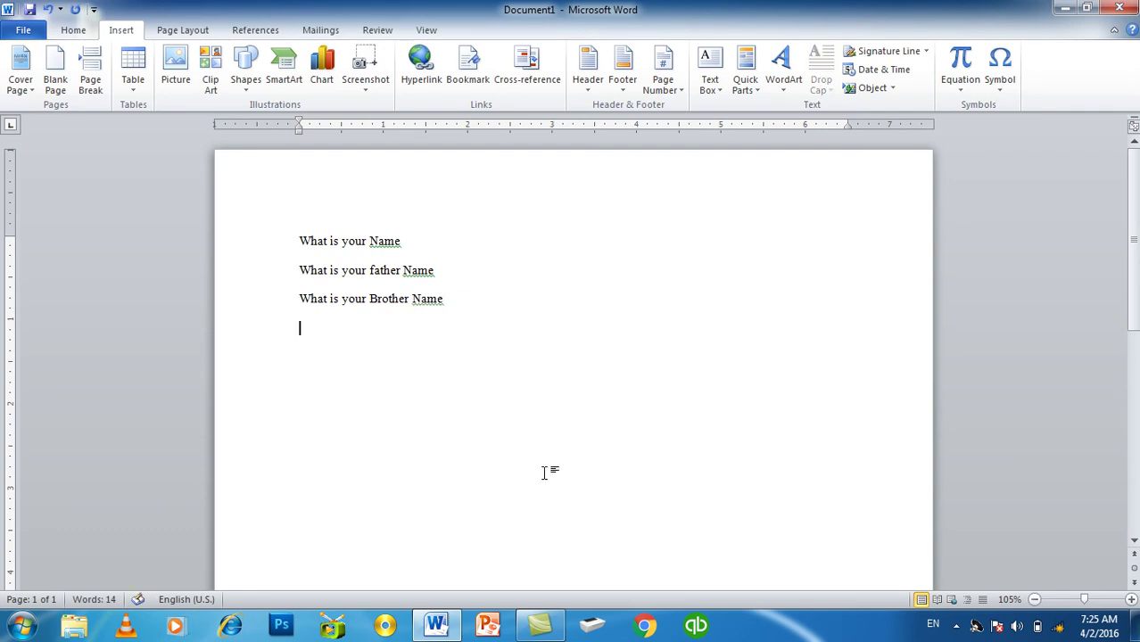
# Delete 'What' from the second and third lines, then select 'What' on the first line
pyautogui.doubleClick(310, 224)
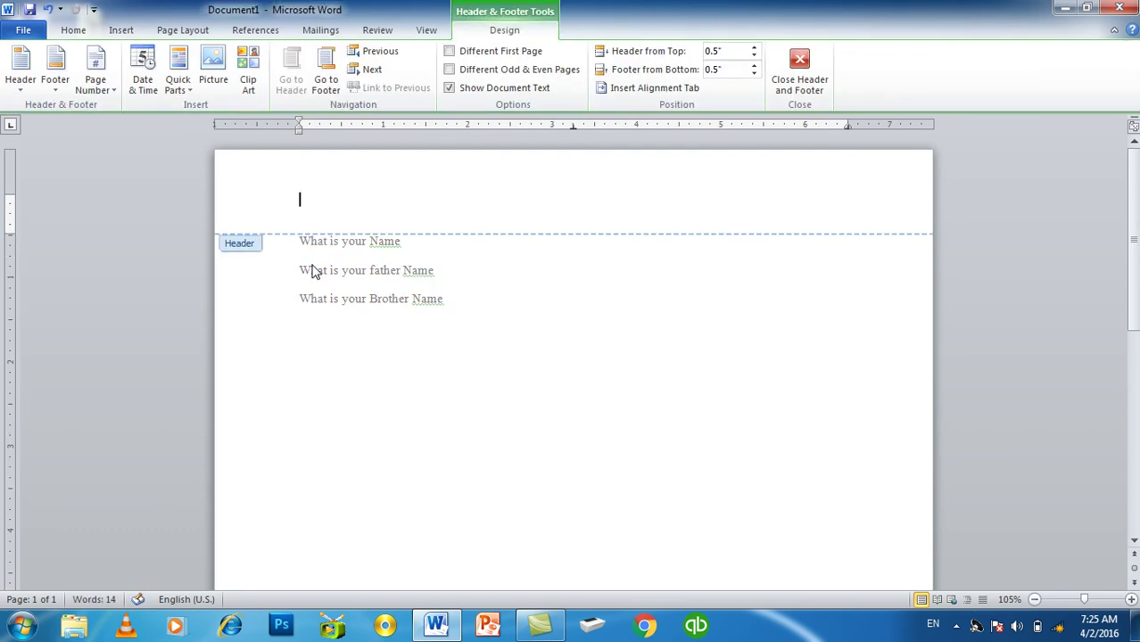
pyautogui.doubleClick(311, 242)
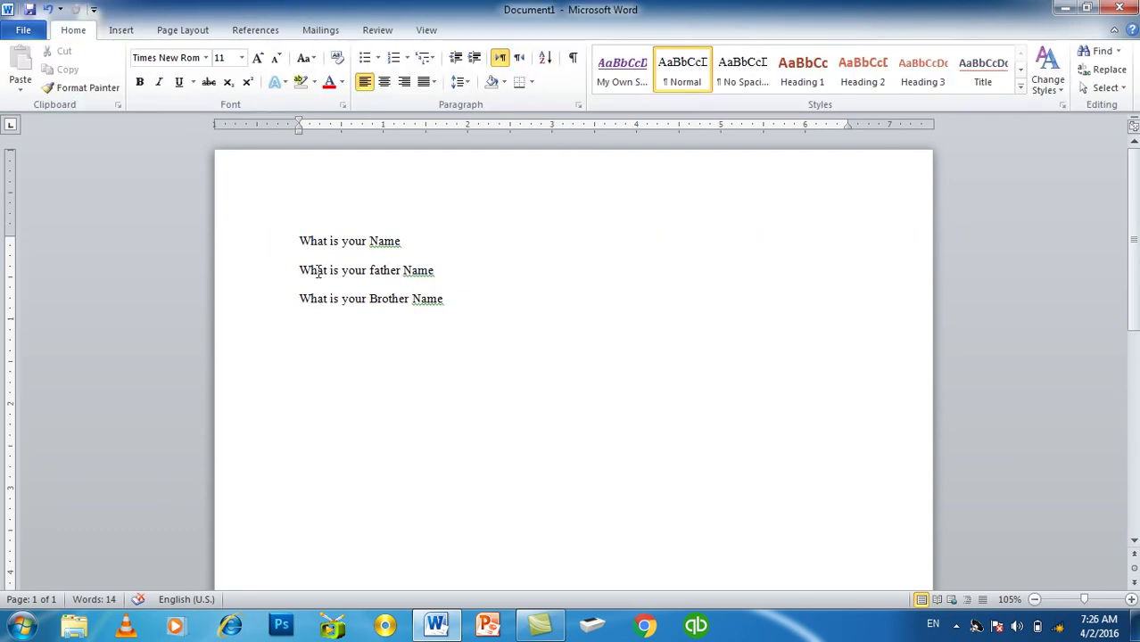
pyautogui.doubleClick(314, 275)
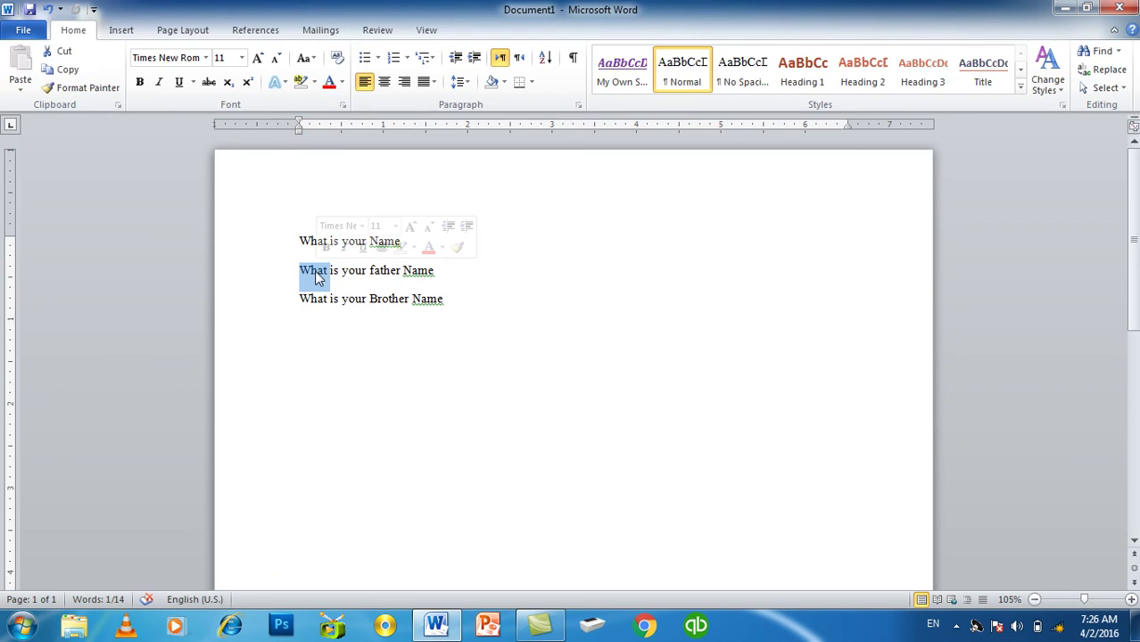
pyautogui.press('Delete')
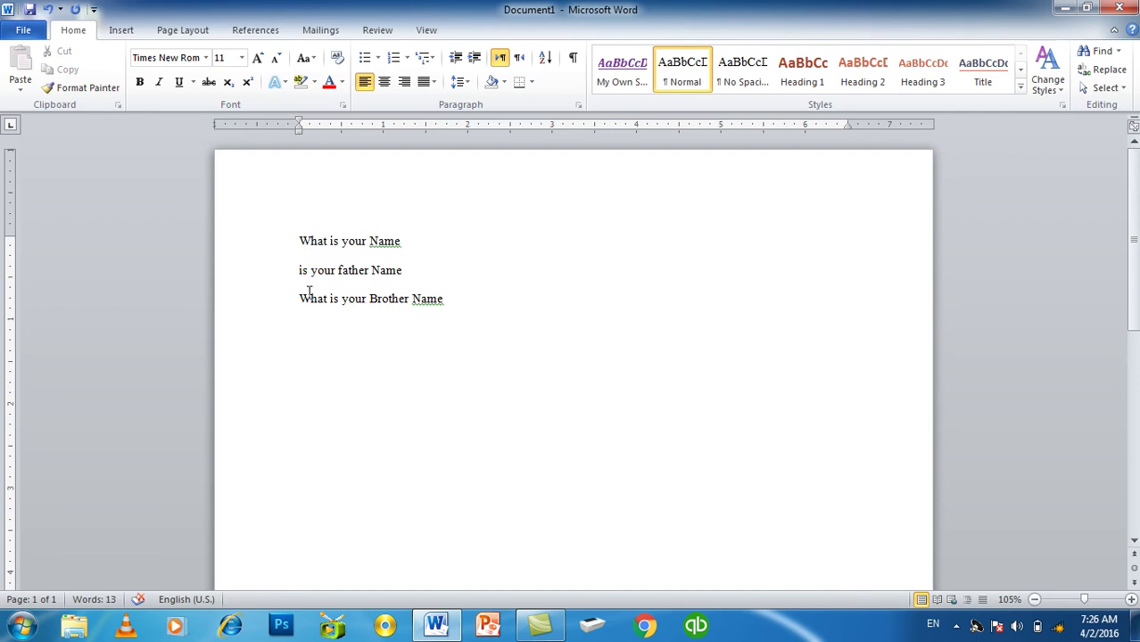
pyautogui.doubleClick(311, 302)
pyautogui.press('Delete')
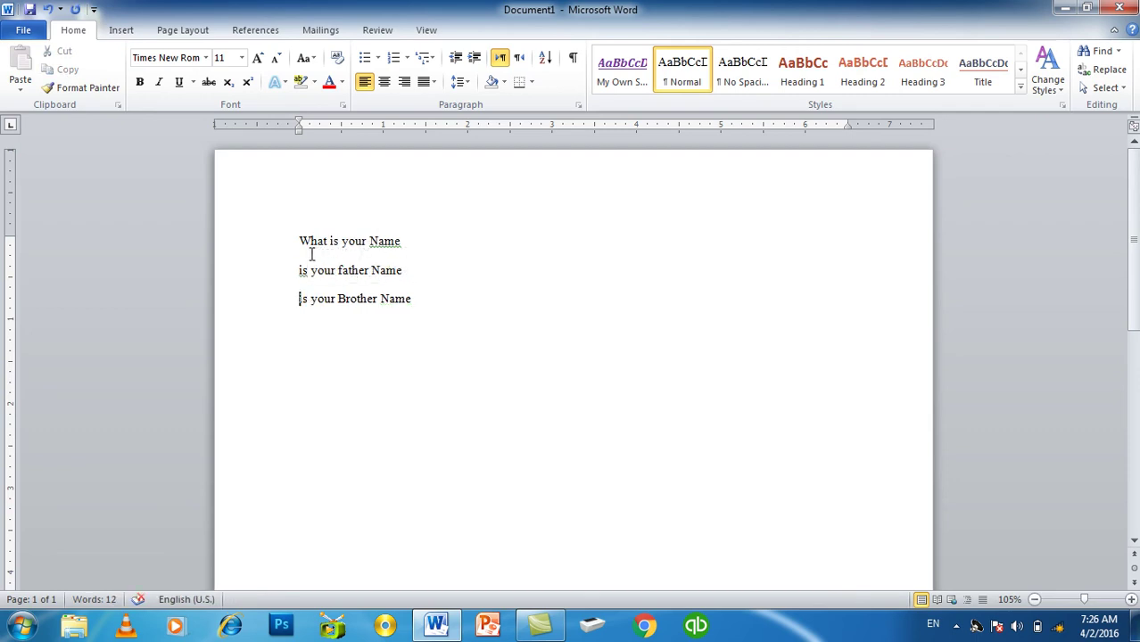
pyautogui.doubleClick(310, 245)
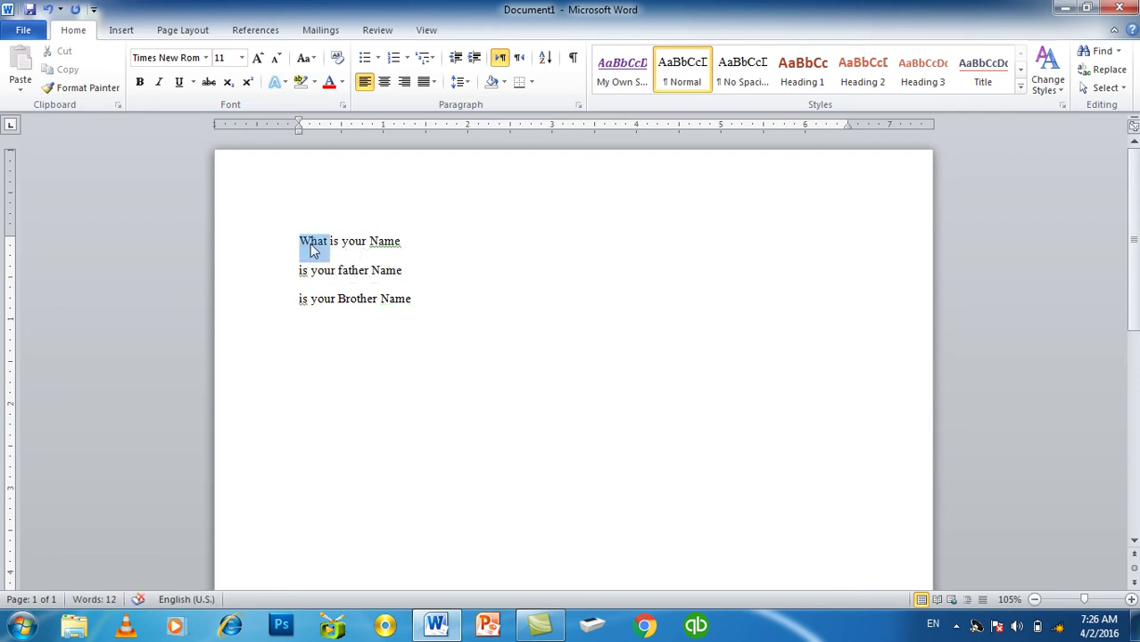
pyautogui.click(121, 31)
# Apply a Dropped drop cap to 'What' with +Body CS font and 0.1" distance from text
pyautogui.click(821, 80)
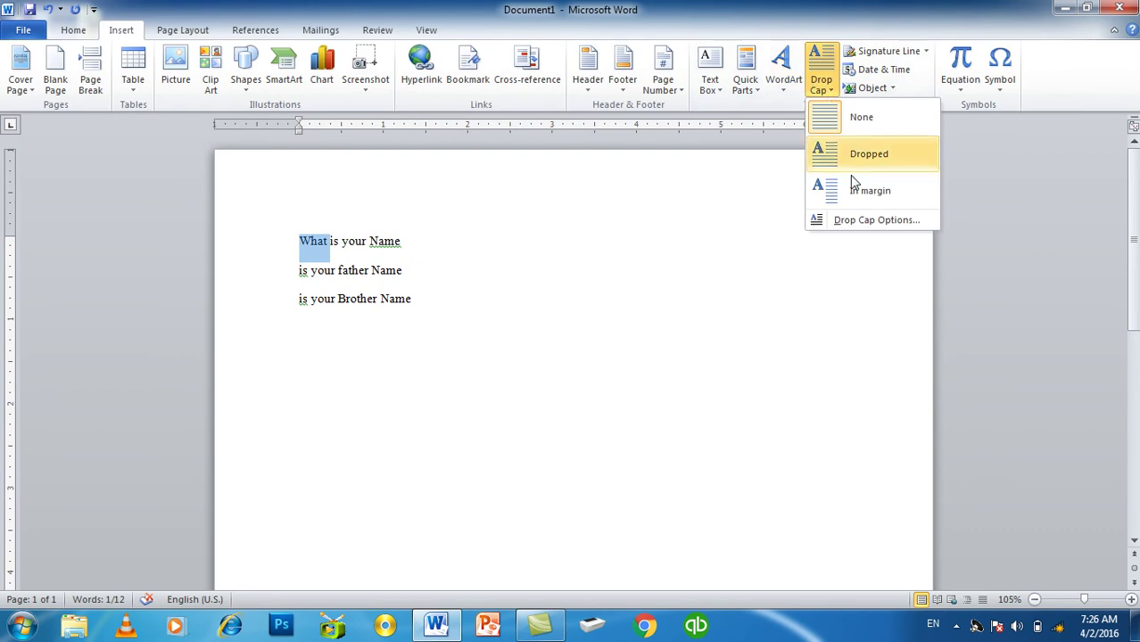
pyautogui.click(865, 223)
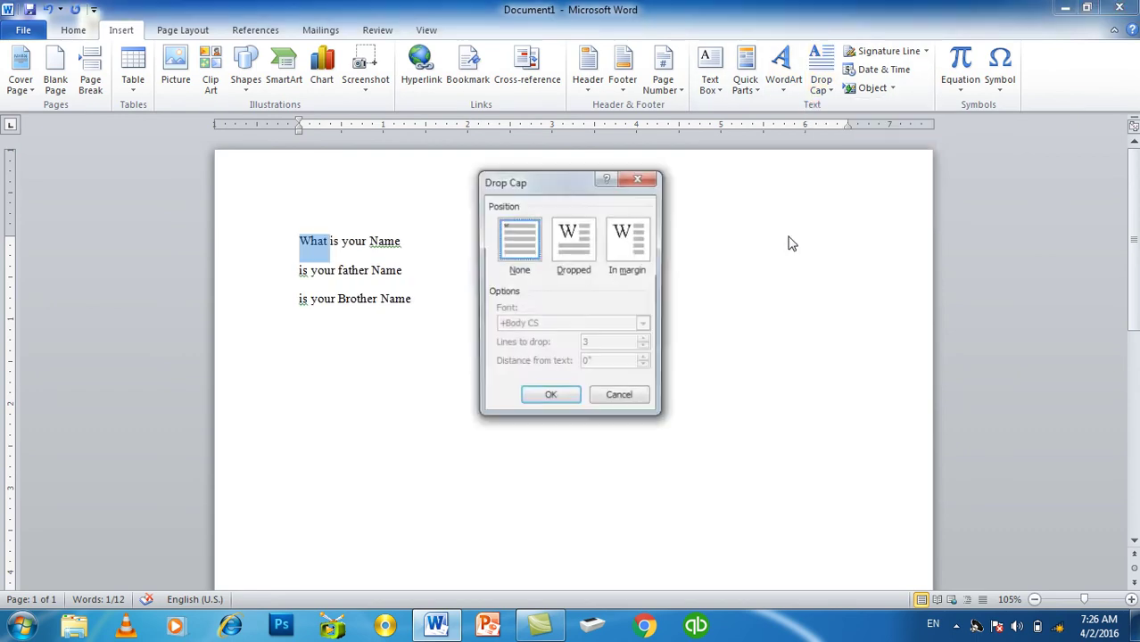
pyautogui.click(573, 246)
pyautogui.click(647, 249)
pyautogui.click(578, 234)
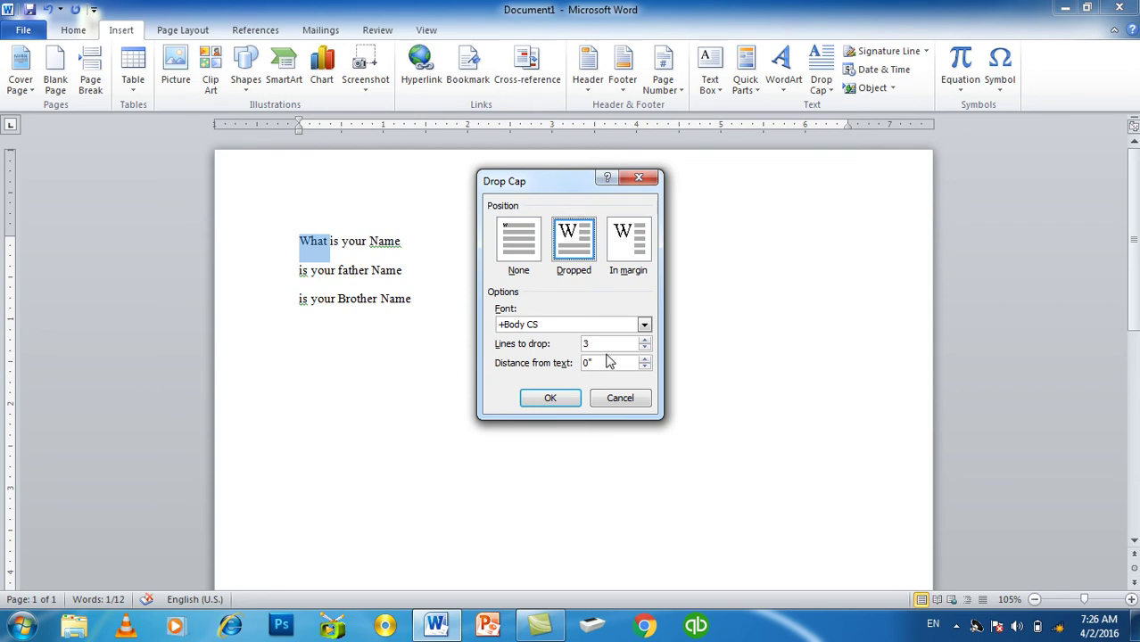
pyautogui.click(644, 325)
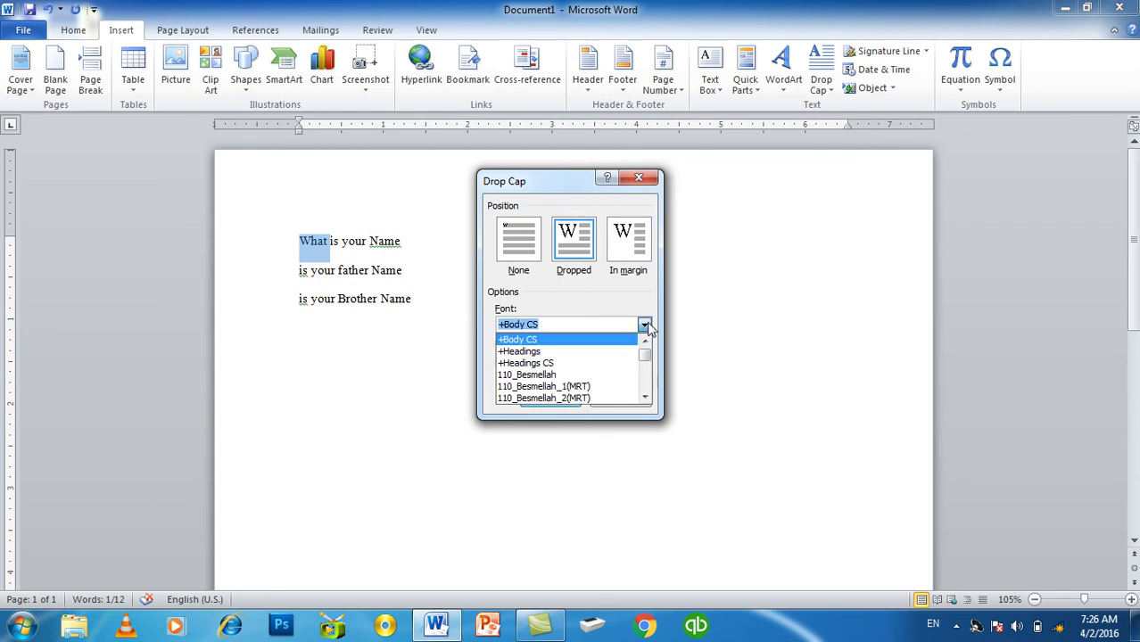
pyautogui.click(644, 325)
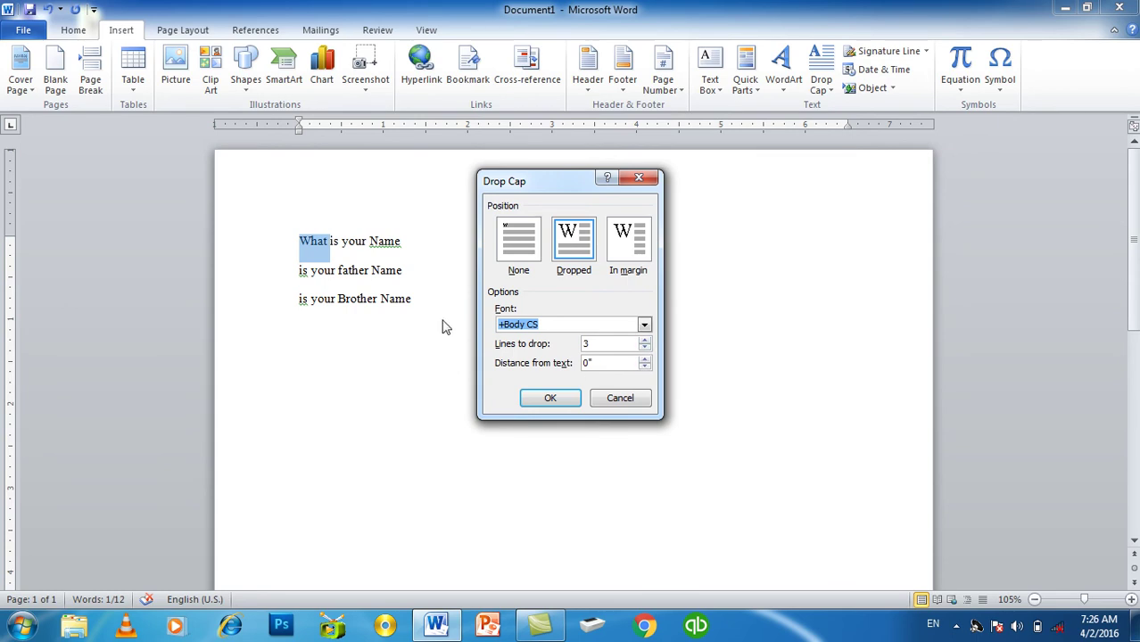
pyautogui.click(644, 359)
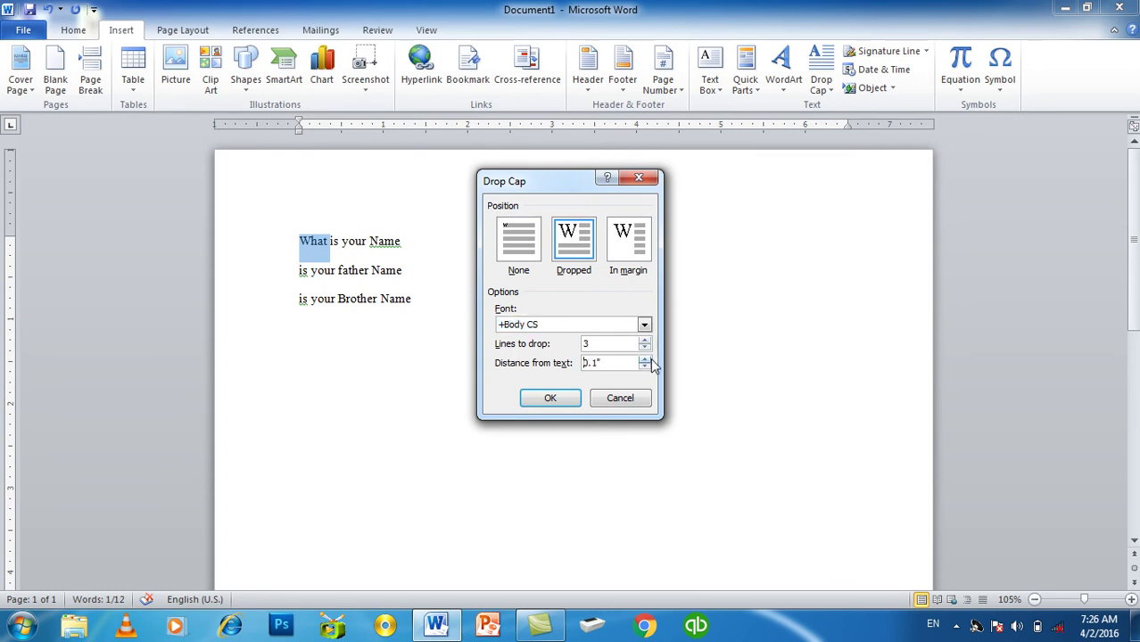
pyautogui.click(549, 398)
# Remove the leading space before 'is your Name' beside the drop cap
pyautogui.click(574, 332)
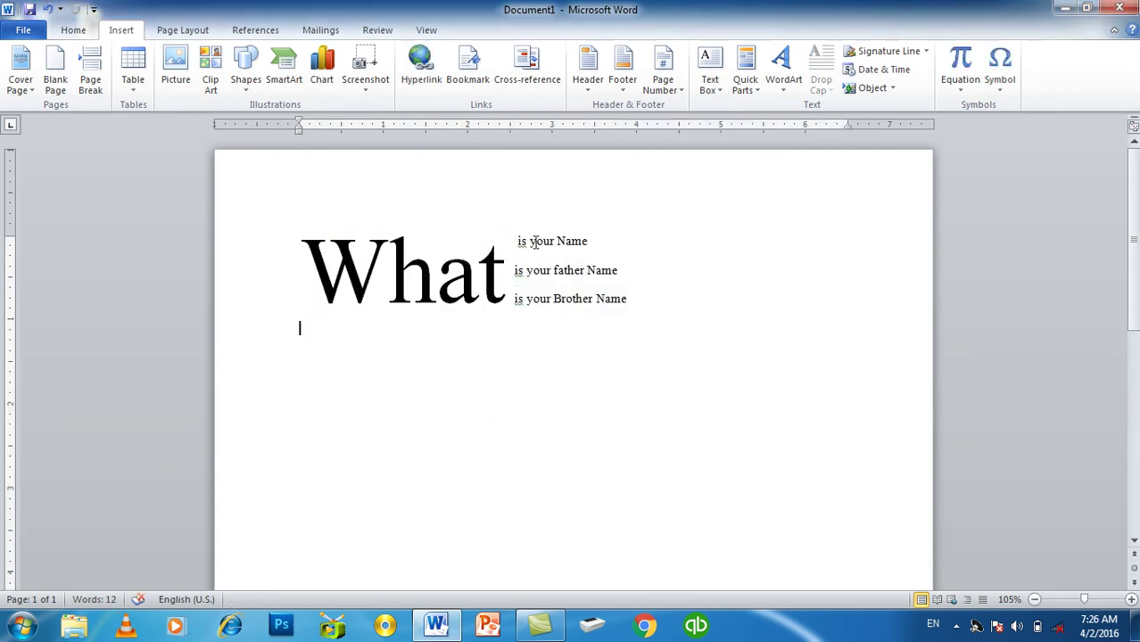
pyautogui.press('Left')
pyautogui.press('Left')
pyautogui.press('BackSpace')
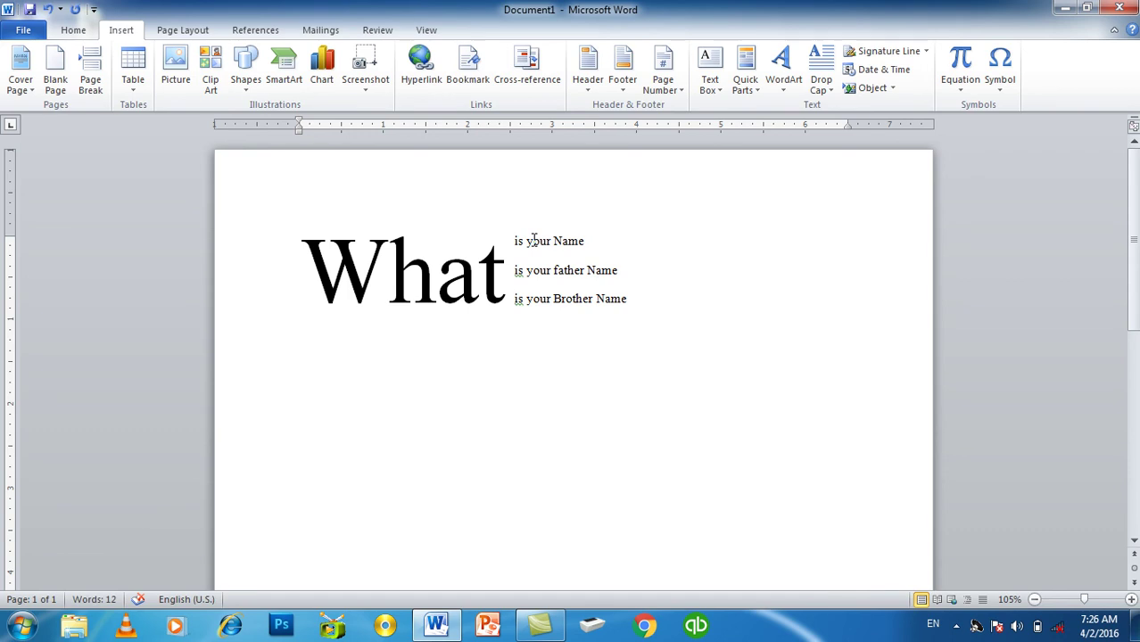
# Clear the document and generate three sample paragraphs with =rand(3)
pyautogui.hotkey('ctrl', 'a')
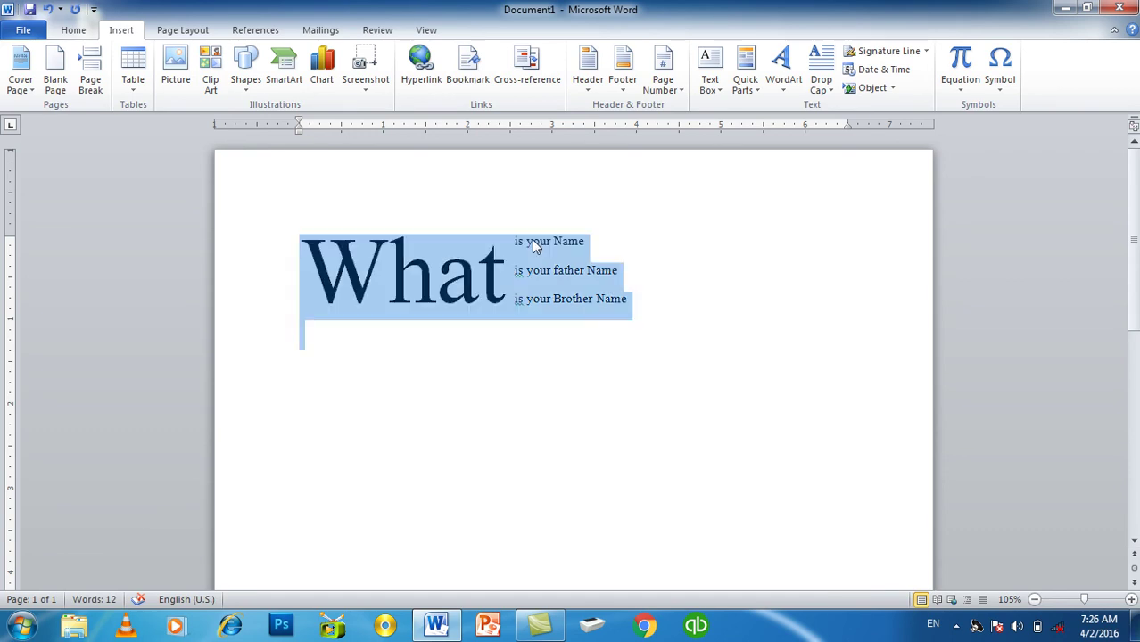
pyautogui.press('Delete')
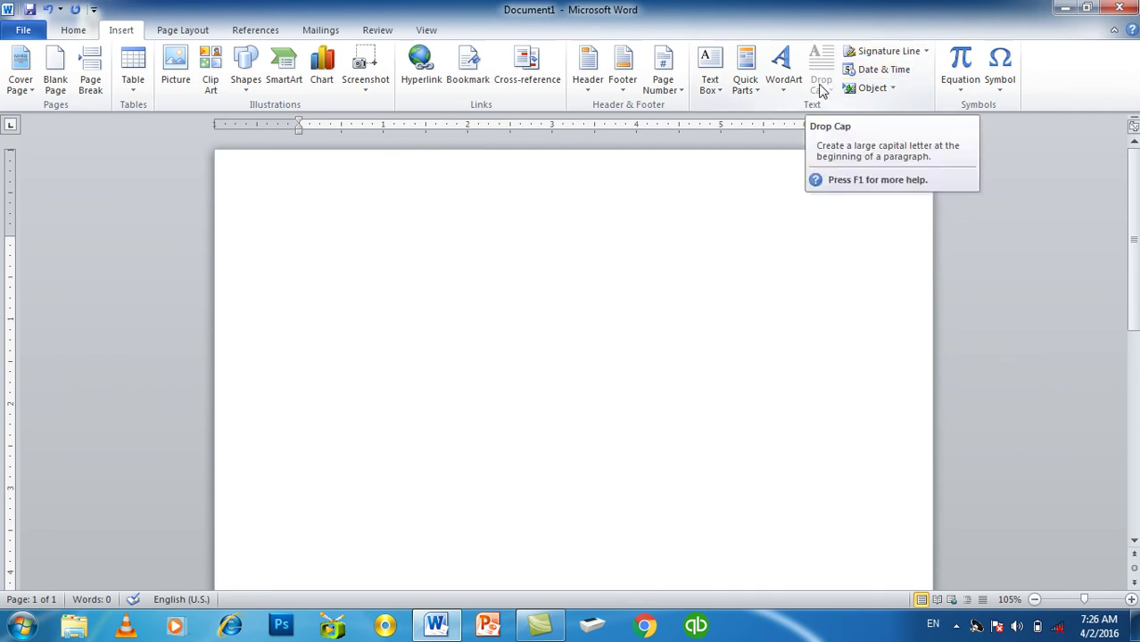
pyautogui.write('=rand(3)')
pyautogui.press('Return')
# Insert a signature line, filling in the signer's name, the title 'IT Instructor' and the signer's e-mail
pyautogui.click(888, 55)
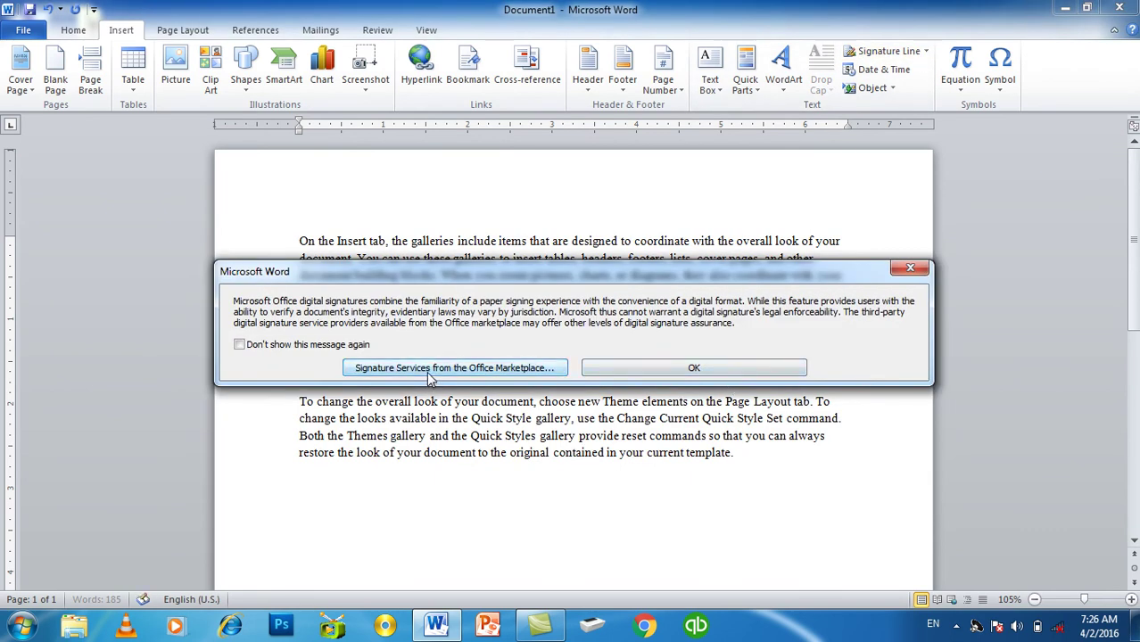
pyautogui.click(687, 371)
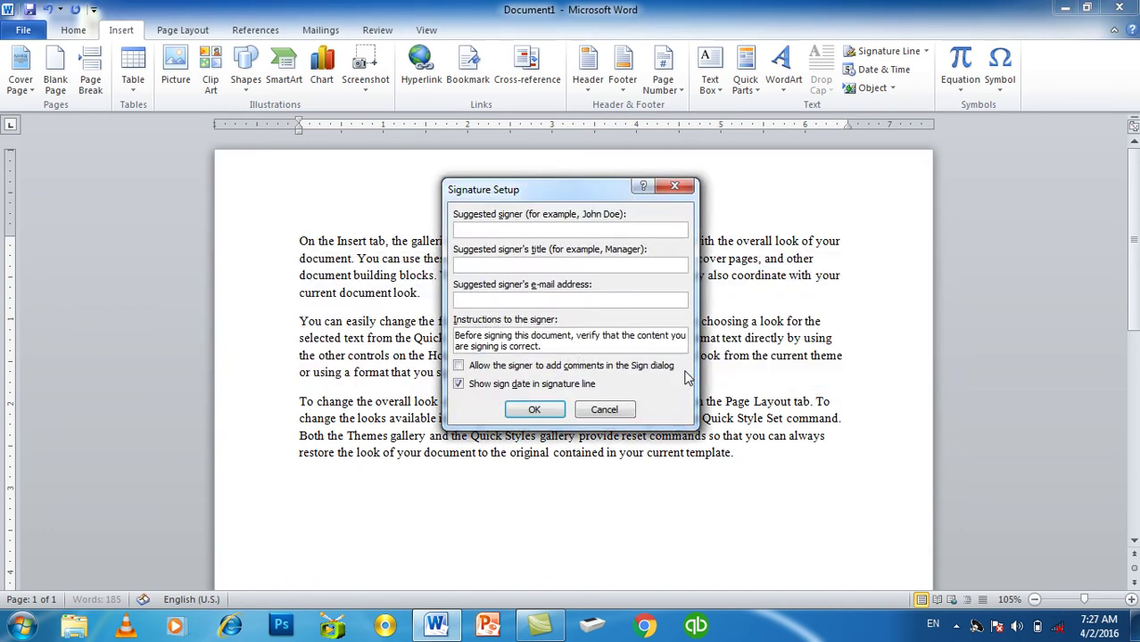
pyautogui.write('Mu')
pyautogui.press('BackSpace')
pyautogui.press('BackSpace')
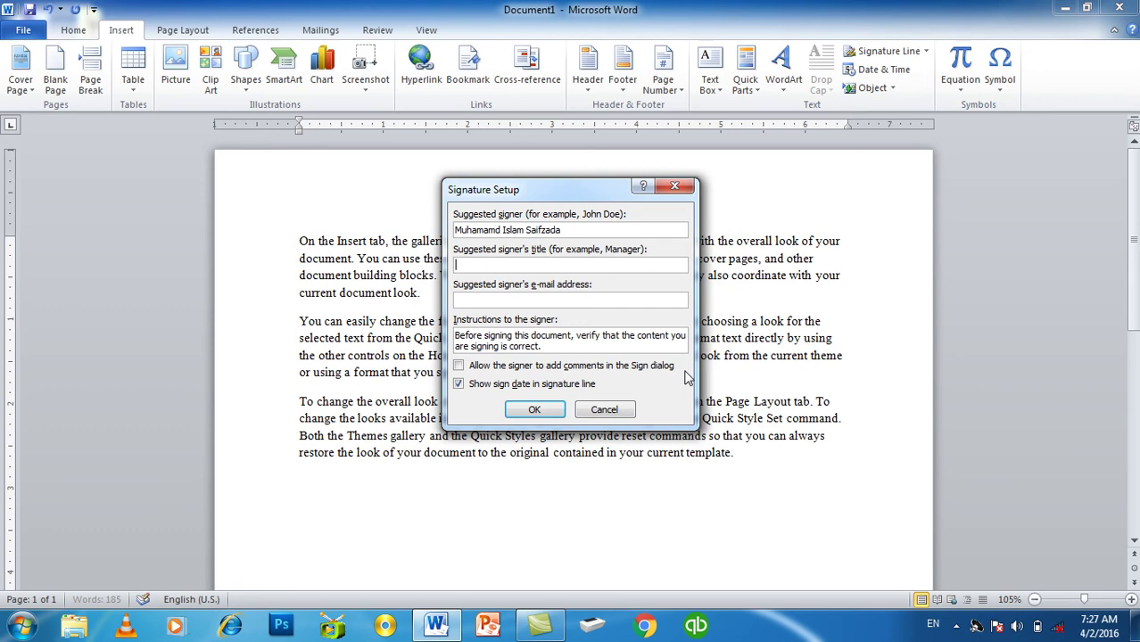
pyautogui.write('IT Instyruct')
pyautogui.press('BackSpace')
pyautogui.press('BackSpace')
pyautogui.press('BackSpace')
pyautogui.press('BackSpace')
pyautogui.write('ructor')
pyautogui.press('Tab')
pyautogui.press('Return')
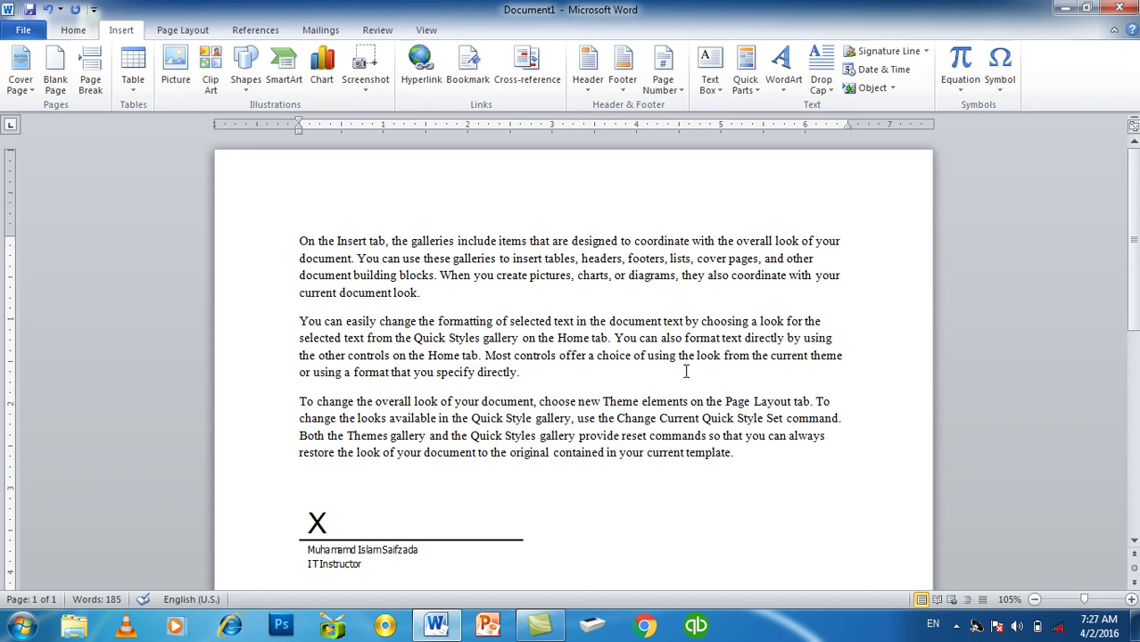
# Select the sample paragraphs through the signature line and delete them
pyautogui.scroll(-1, 686, 372)
pyautogui.scroll(-2, 625, 402)
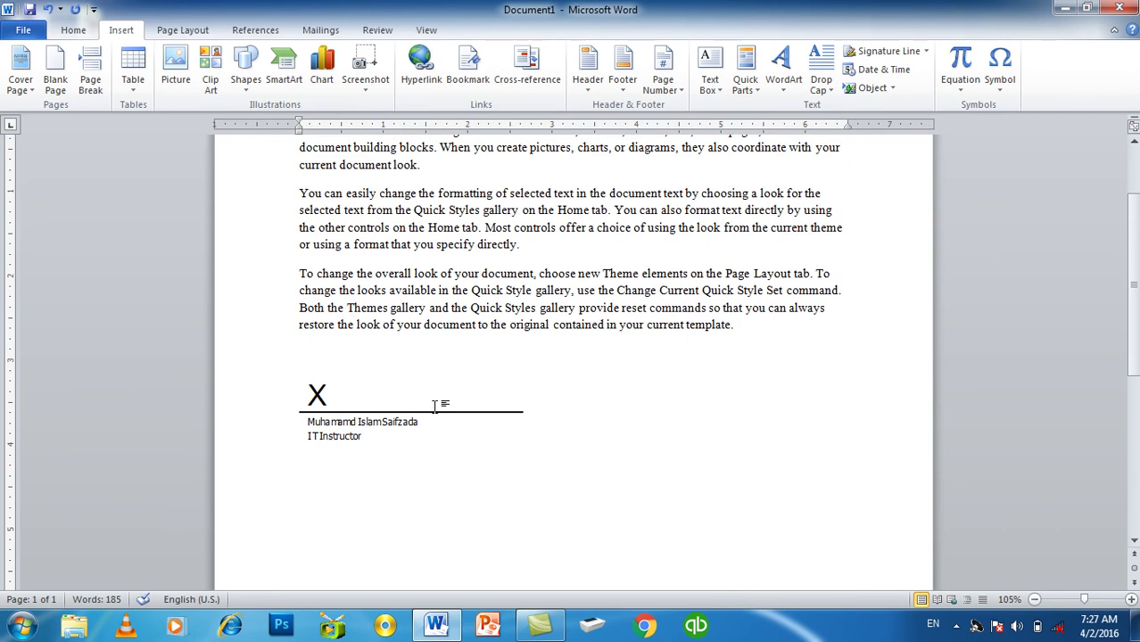
pyautogui.moveTo(438, 402); pyautogui.dragTo(243, 34)
pyautogui.press('Delete')
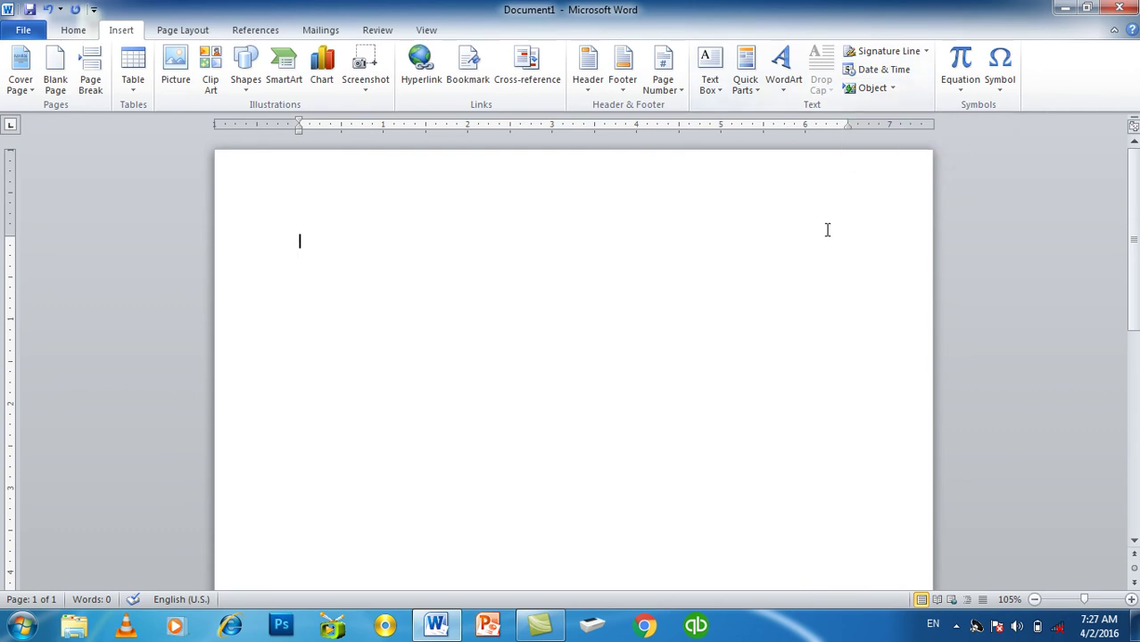
# Generate sample paragraphs with =rand() and try the Arabic Hijri calendar in Date and Time before reverting to Western
pyautogui.write('=rand()')
pyautogui.press('Return')
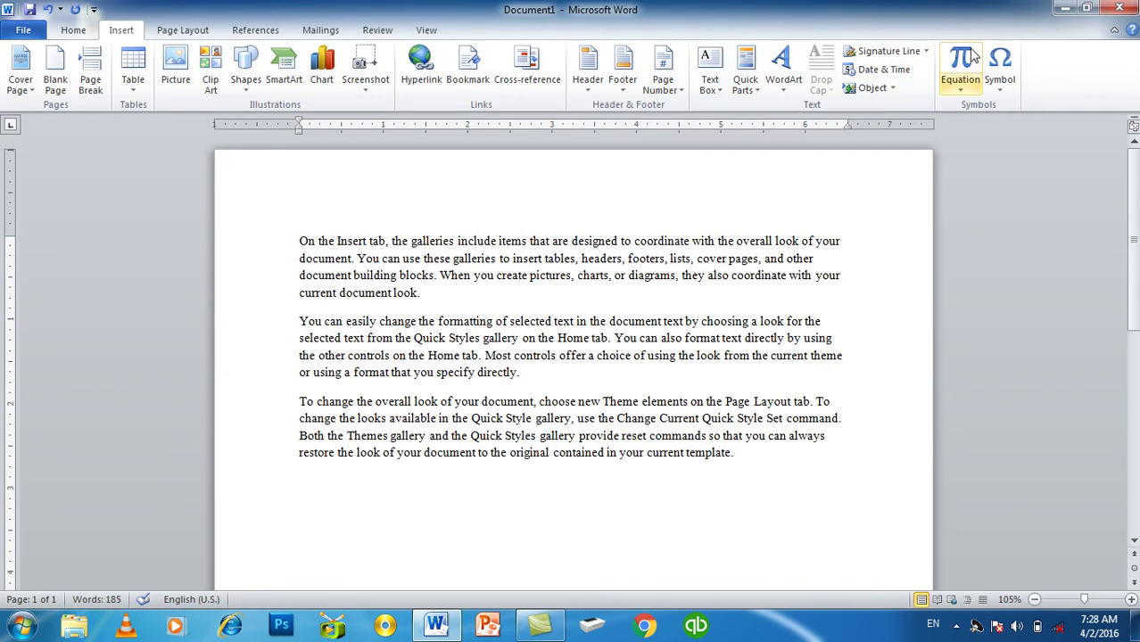
pyautogui.click(874, 70)
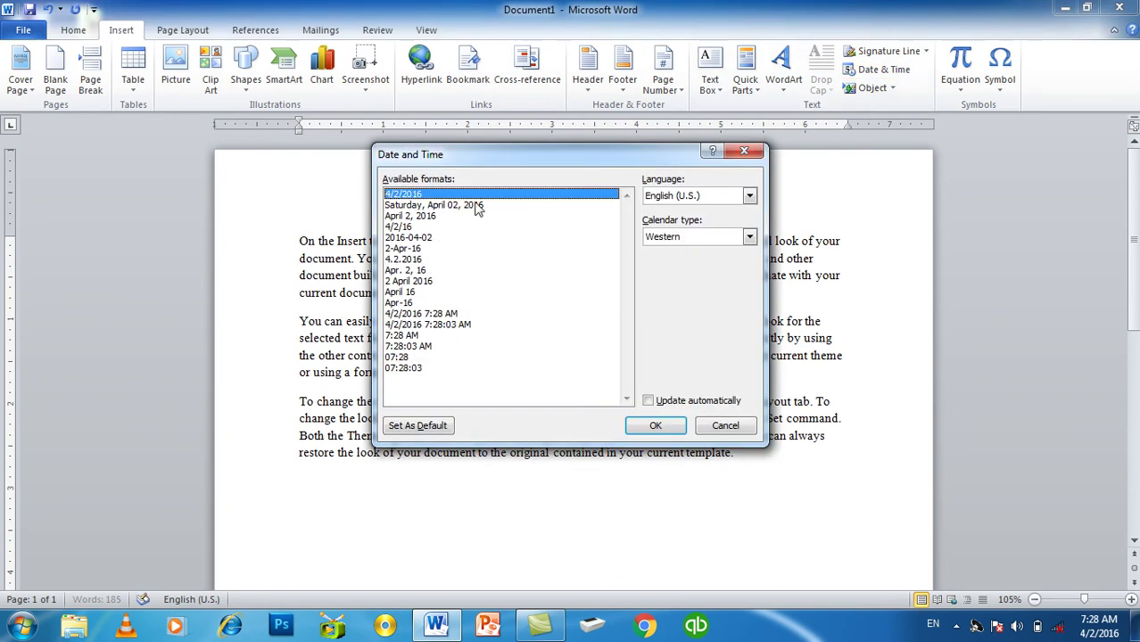
pyautogui.click(662, 237)
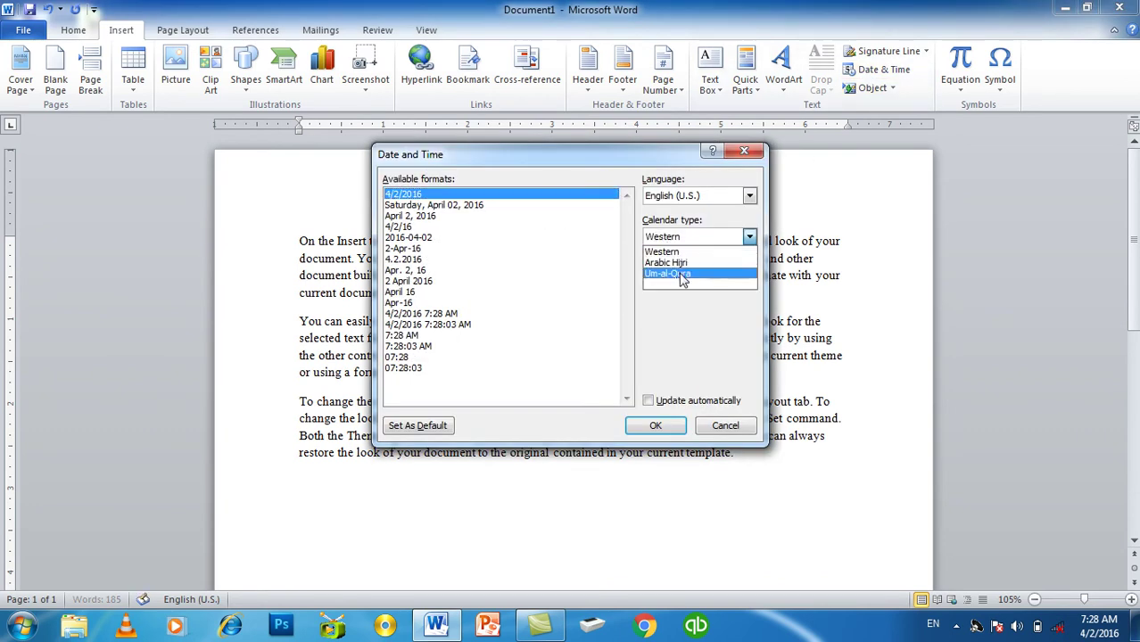
pyautogui.click(682, 262)
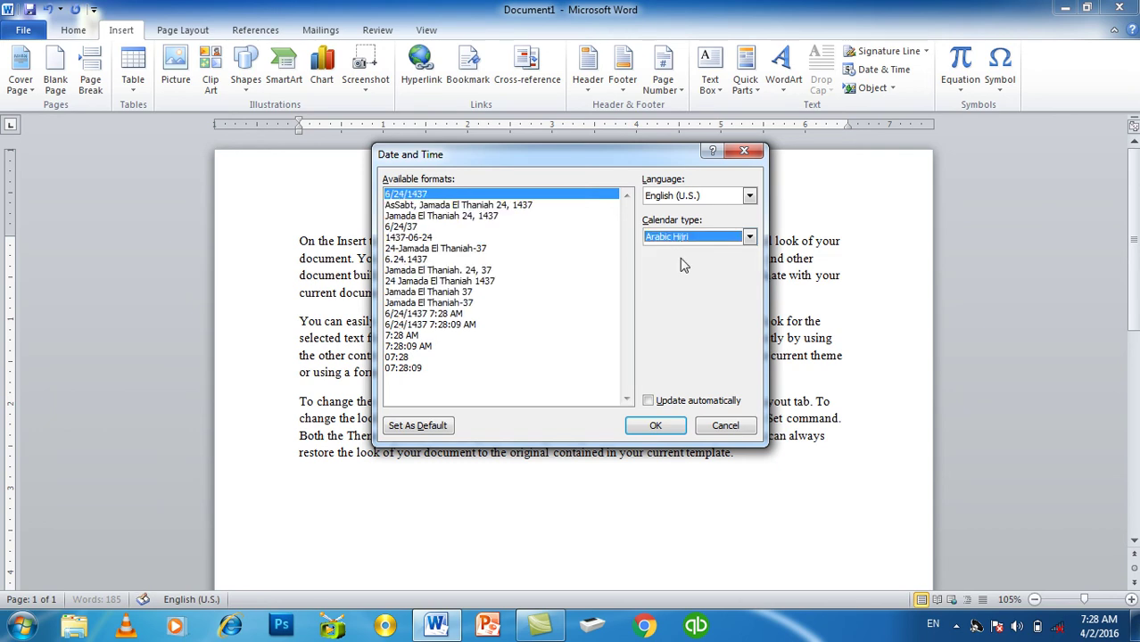
pyautogui.click(684, 240)
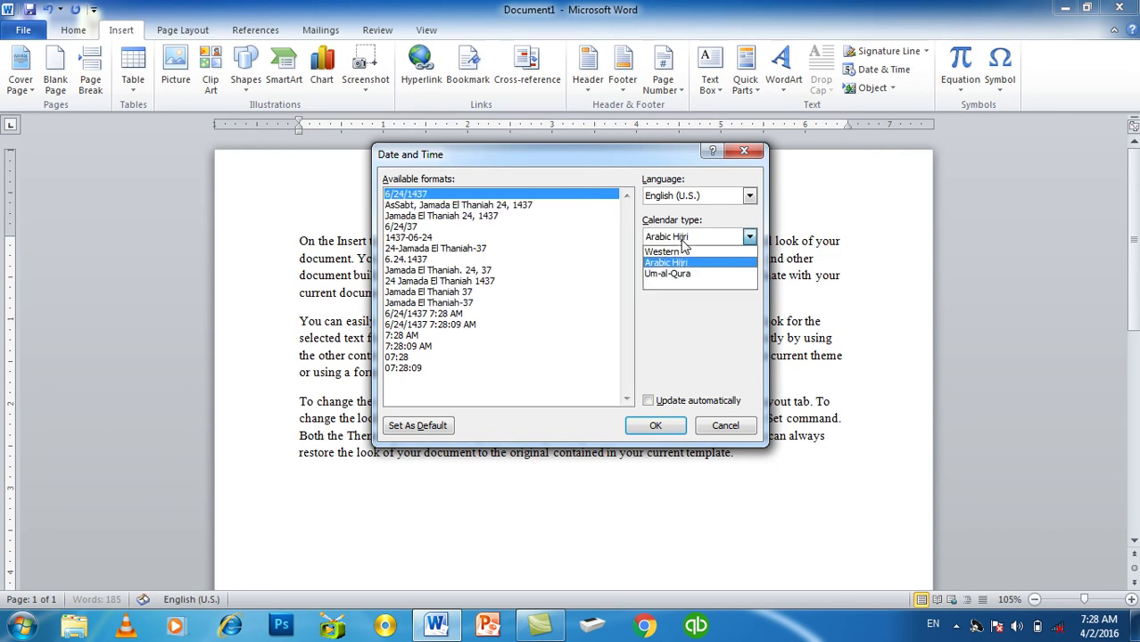
pyautogui.click(654, 262)
pyautogui.click(692, 252)
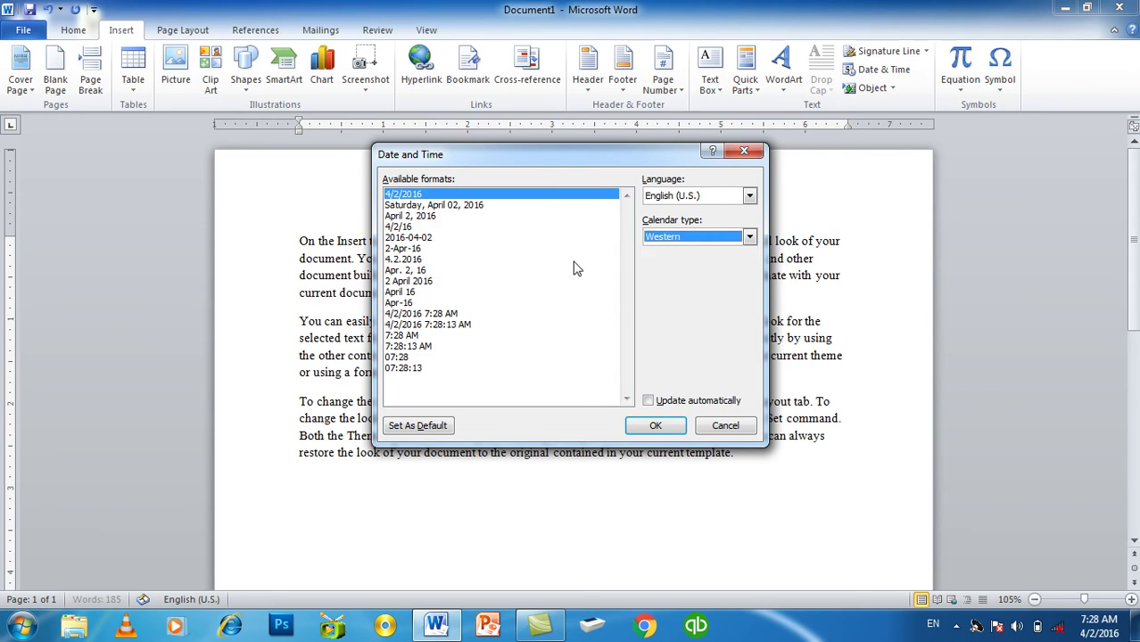
# Insert the date in the Saturday, April 02, 2016 format and start a new paragraph
pyautogui.click(489, 207)
pyautogui.click(450, 311)
pyautogui.click(479, 207)
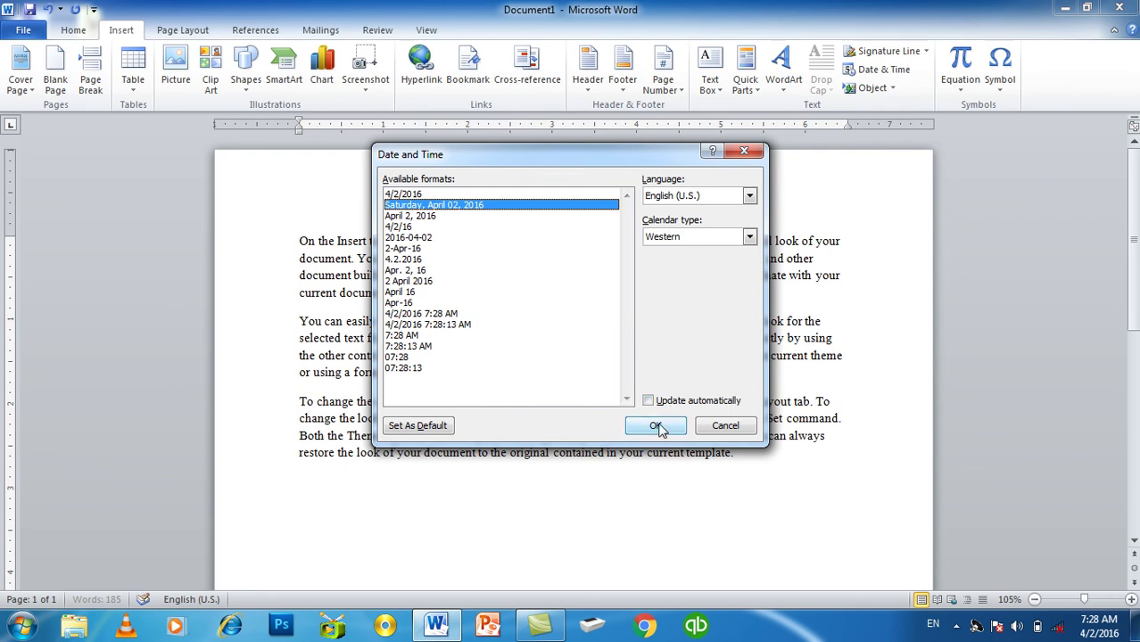
pyautogui.click(657, 427)
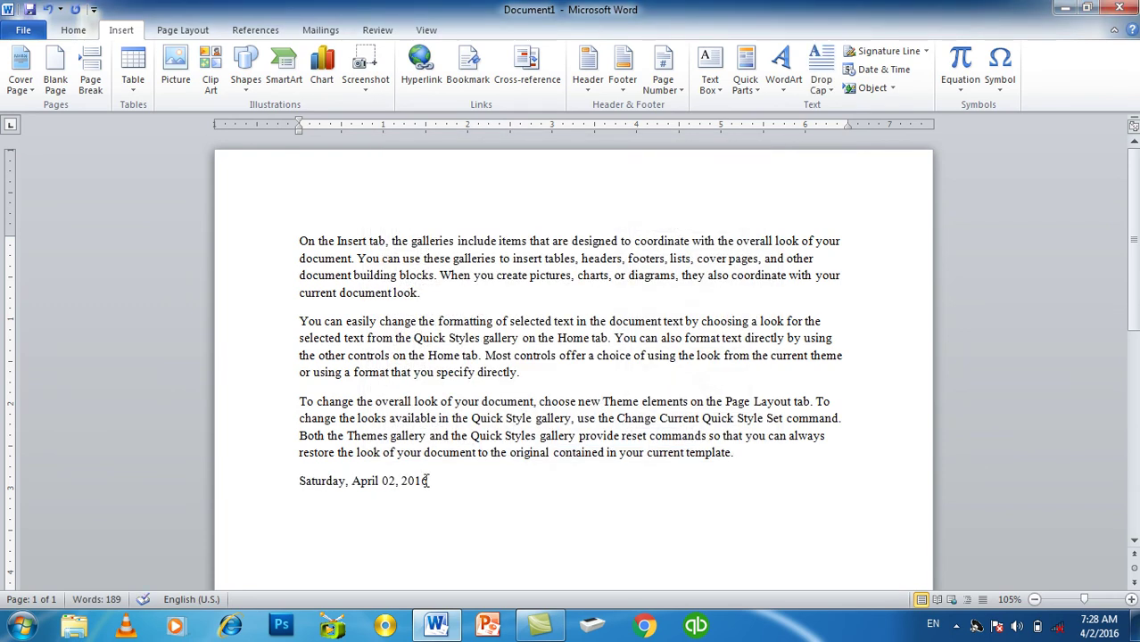
pyautogui.press('Return')
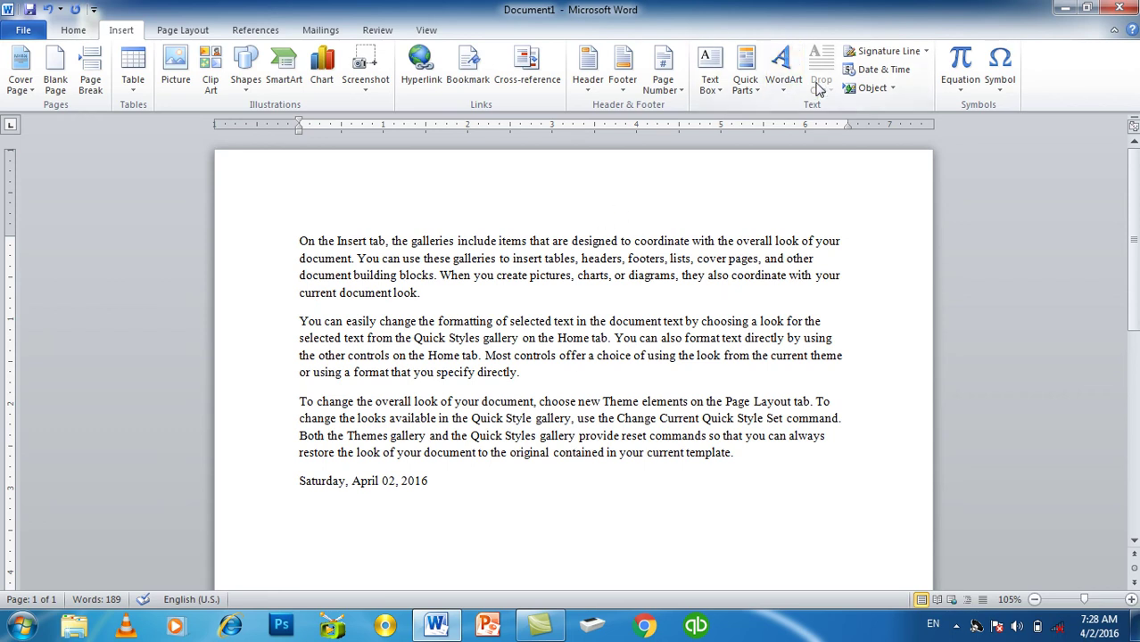
# Reopen and cancel Date and Time, then delete all document text
pyautogui.click(878, 71)
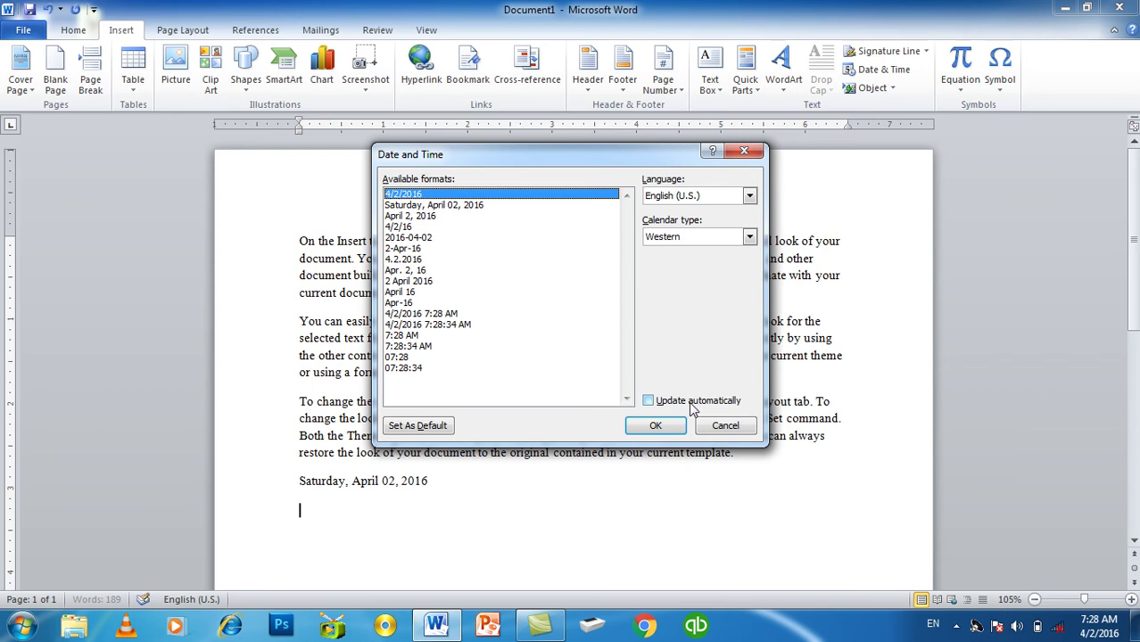
pyautogui.press('Escape')
pyautogui.hotkey('ctrl', 'a')
pyautogui.press('Delete')
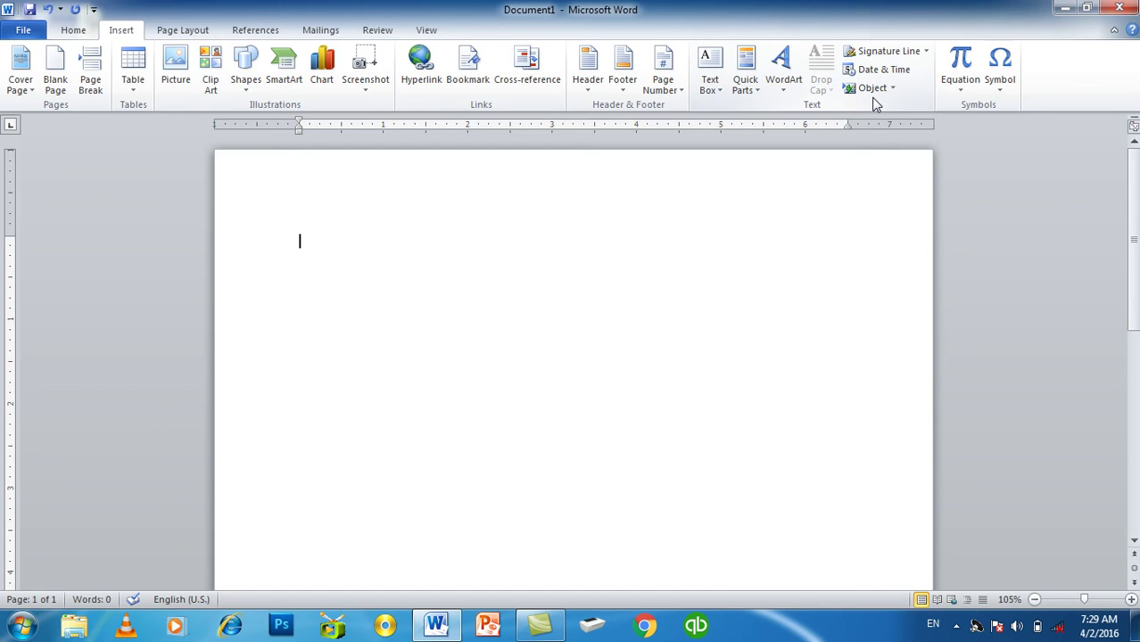
# Open the Object dialog from the Insert tab's Object menu
pyautogui.click(864, 88)
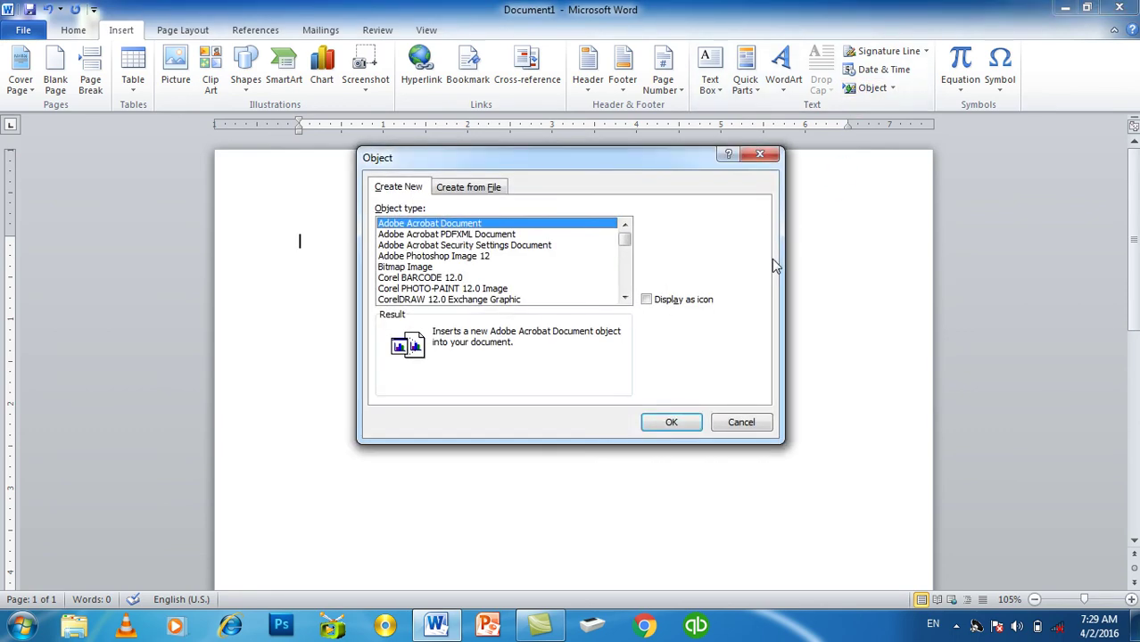
pyautogui.press('Escape')
pyautogui.click(892, 89)
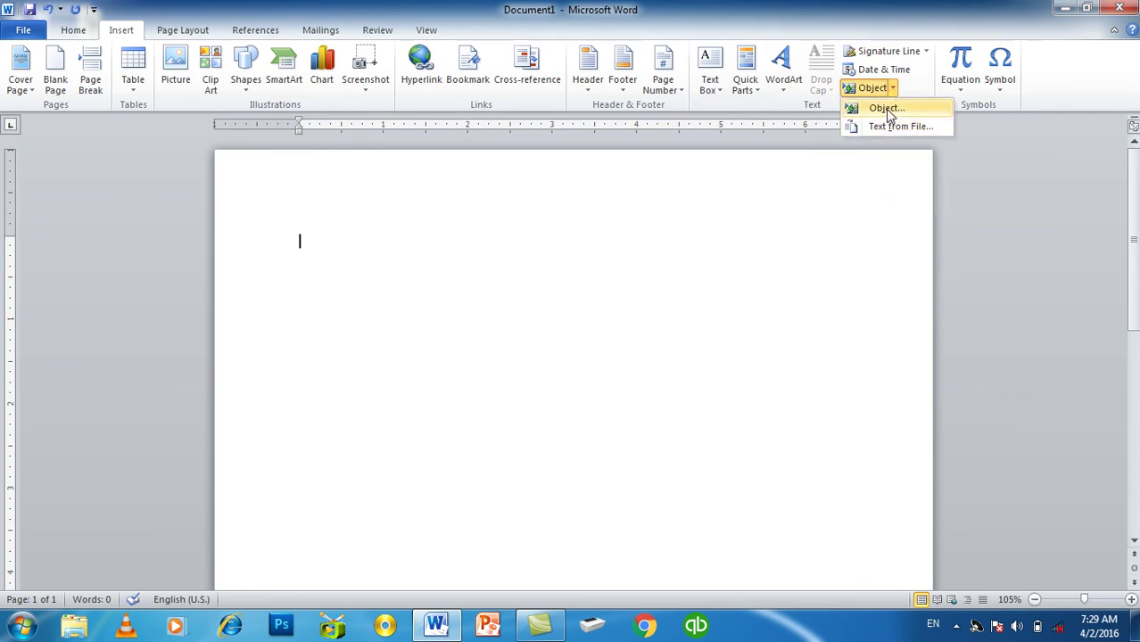
pyautogui.click(886, 109)
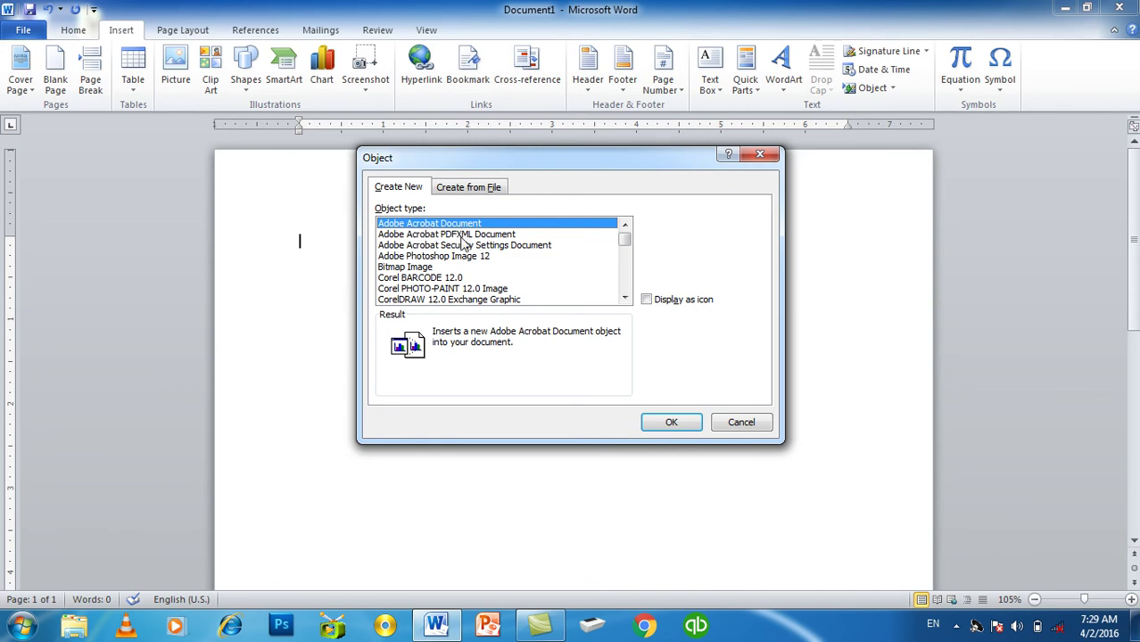
# Browse the object types and embed a Microsoft Excel Worksheet
pyautogui.click(409, 265)
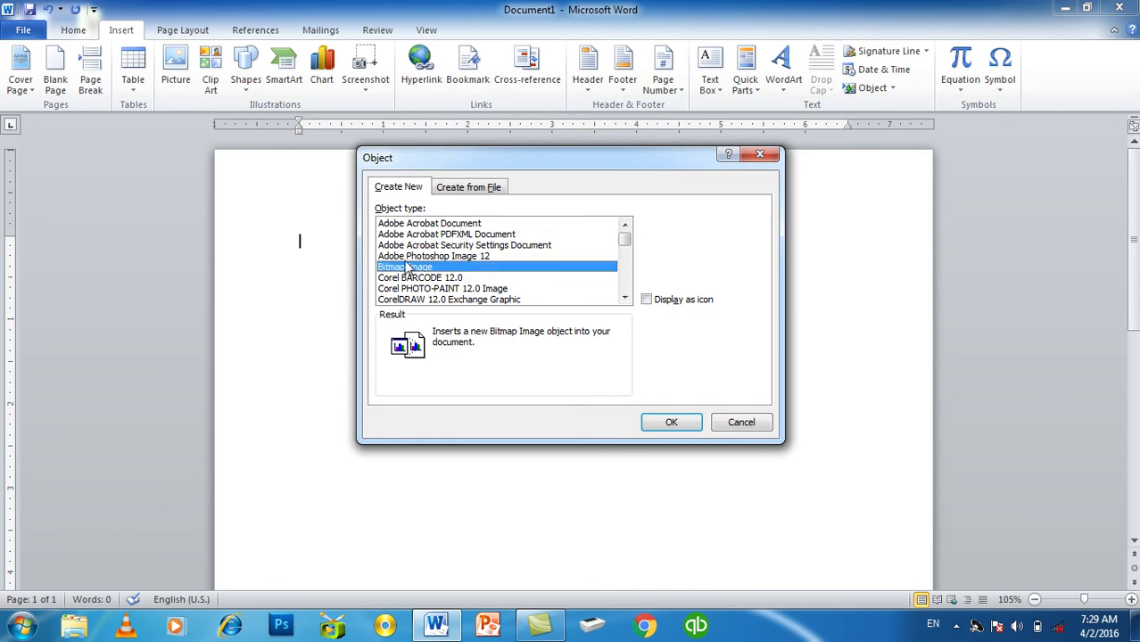
pyautogui.click(409, 256)
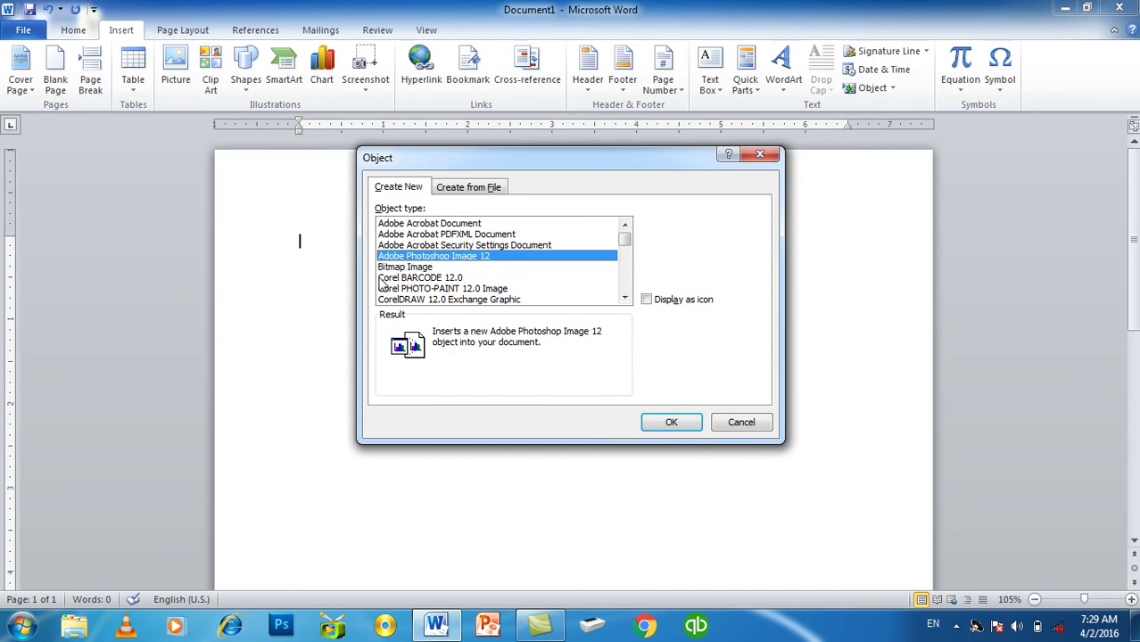
pyautogui.click(380, 278)
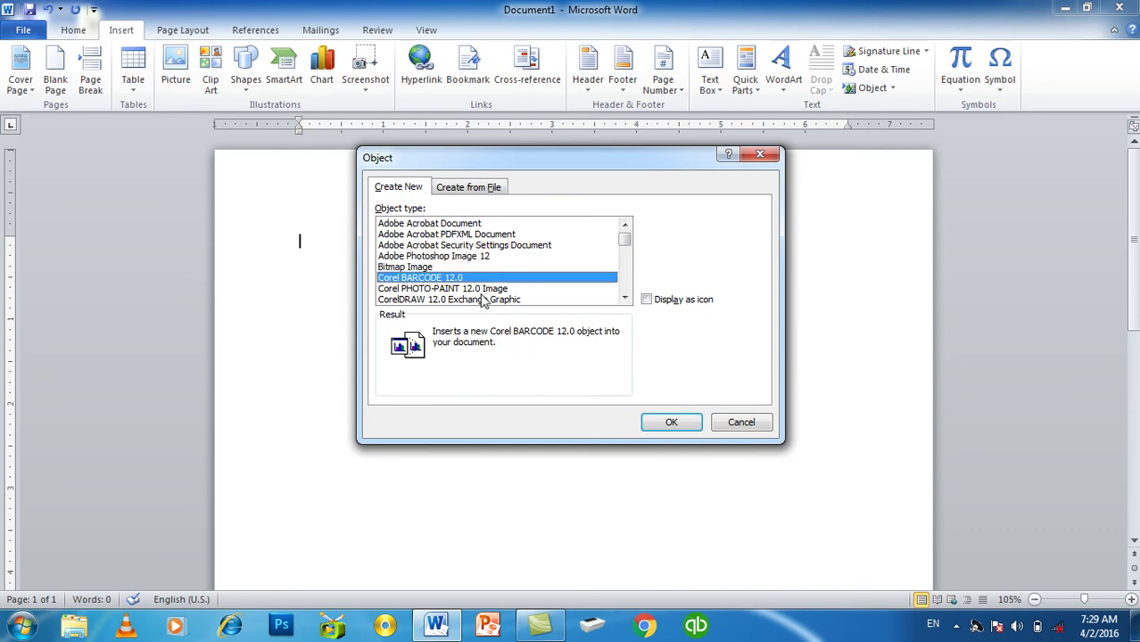
pyautogui.scroll(-1, 483, 298)
pyautogui.scroll(-2, 486, 285)
pyautogui.scroll(-1, 489, 278)
pyautogui.scroll(1, 489, 278)
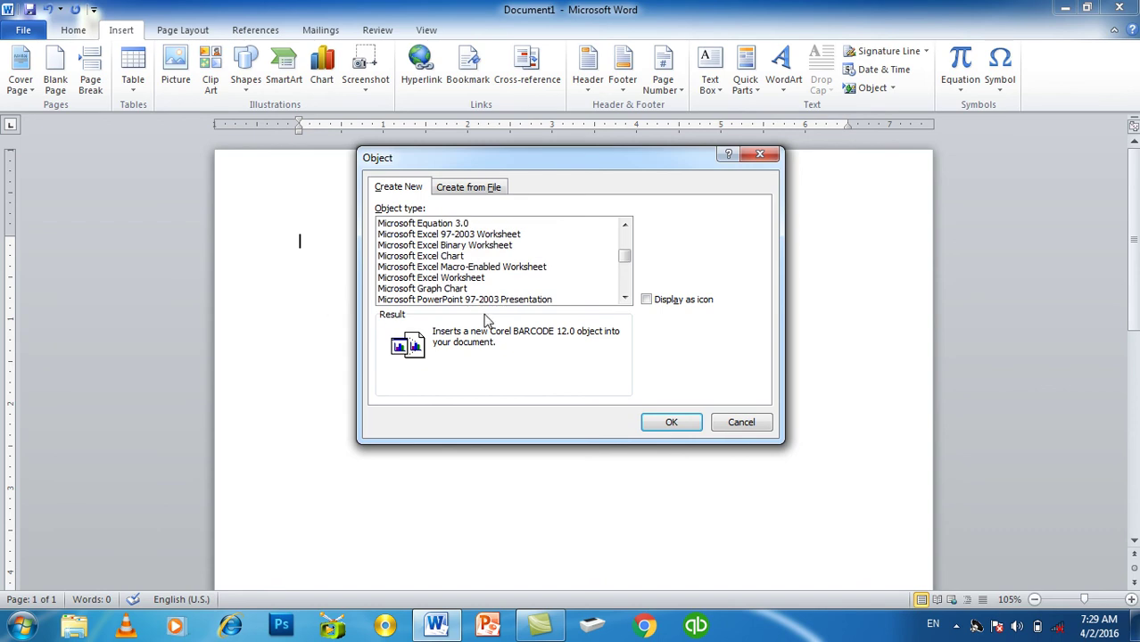
pyautogui.click(485, 269)
pyautogui.click(484, 288)
pyautogui.click(477, 278)
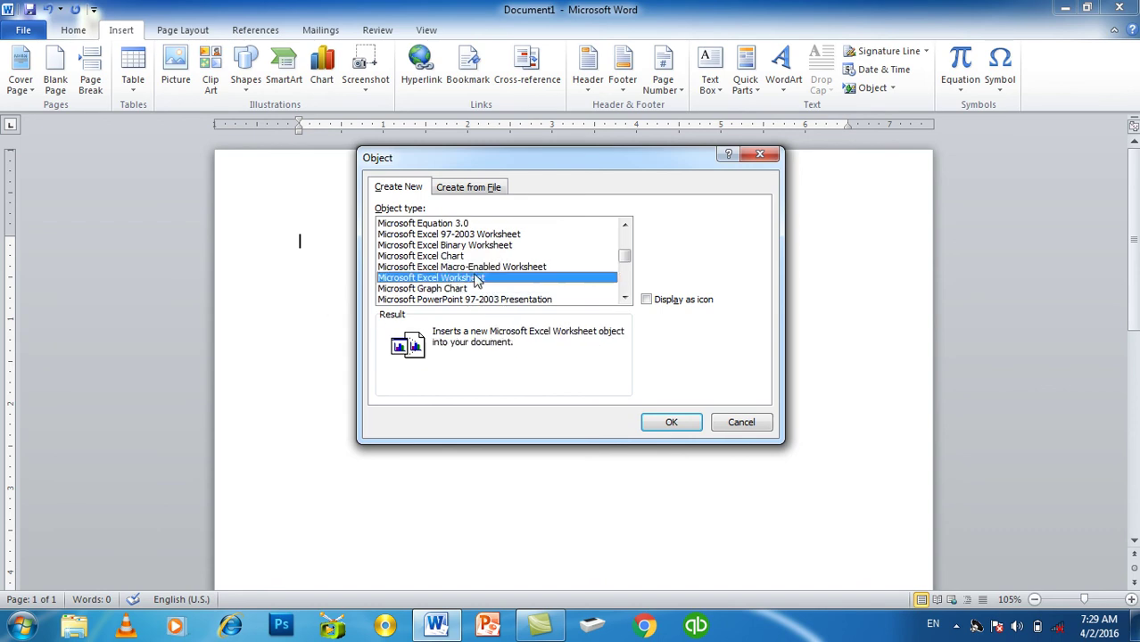
pyautogui.click(666, 426)
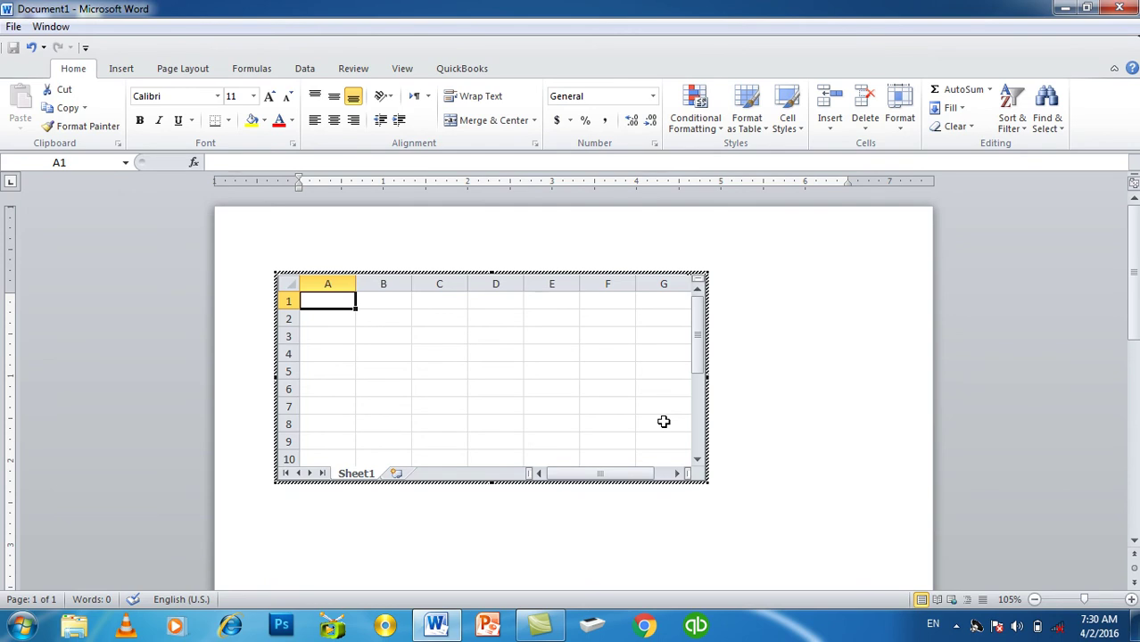
# Enter the column headers EmpID, Empname, Post and Salary in row 1
pyautogui.write('SID')
pyautogui.press('Escape')
pyautogui.write('EmplID')
pyautogui.press('Tab')
pyautogui.write('Sname')
pyautogui.press('Escape')
pyautogui.write('Empname')
pyautogui.press('Tab')
pyautogui.write('Post')
pyautogui.press('Tab')
pyautogui.write('Salary')
pyautogui.press('Return')
# Enter the employee IDs and the employee names in the EmpID and Empname columns
pyautogui.write('1')
pyautogui.press('Return')
pyautogui.write('2')
pyautogui.press('Return')
pyautogui.write('3')
pyautogui.press('Return')
pyautogui.press('Right')
pyautogui.press('Up')
pyautogui.press('Up')
pyautogui.press('Up')
pyautogui.press('Up')
pyautogui.write('Ali')
pyautogui.press('BackSpace')
pyautogui.press('BackSpace')
pyautogui.press('BackSpace')
pyautogui.write('hi')
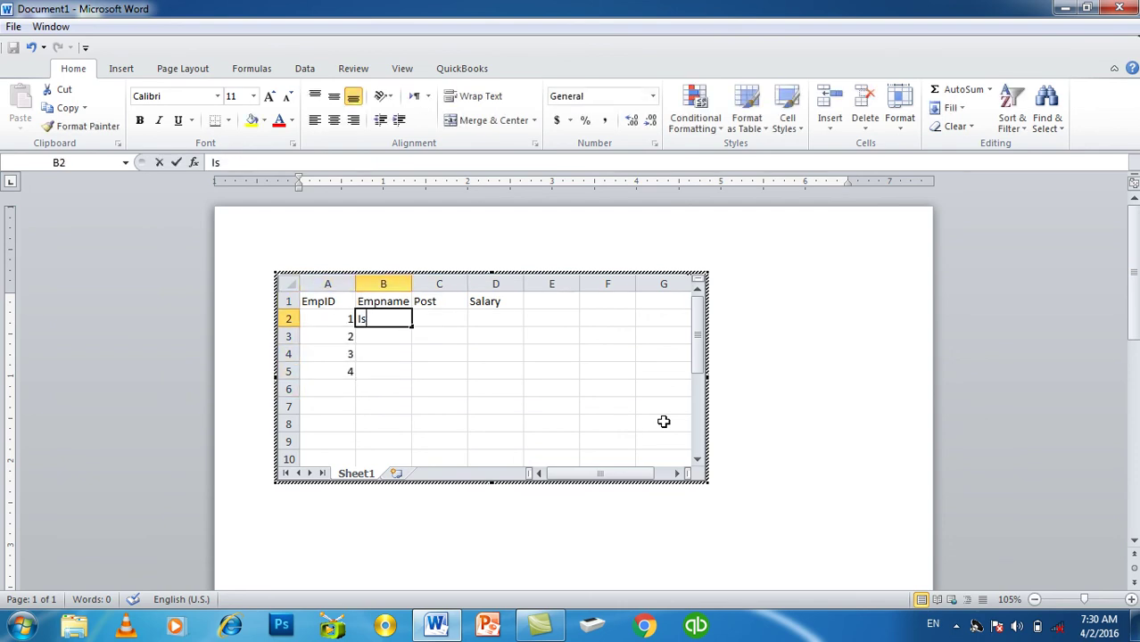
pyautogui.press('Return')
pyautogui.write('Kha')
pyautogui.press('Escape')
pyautogui.press('Up')
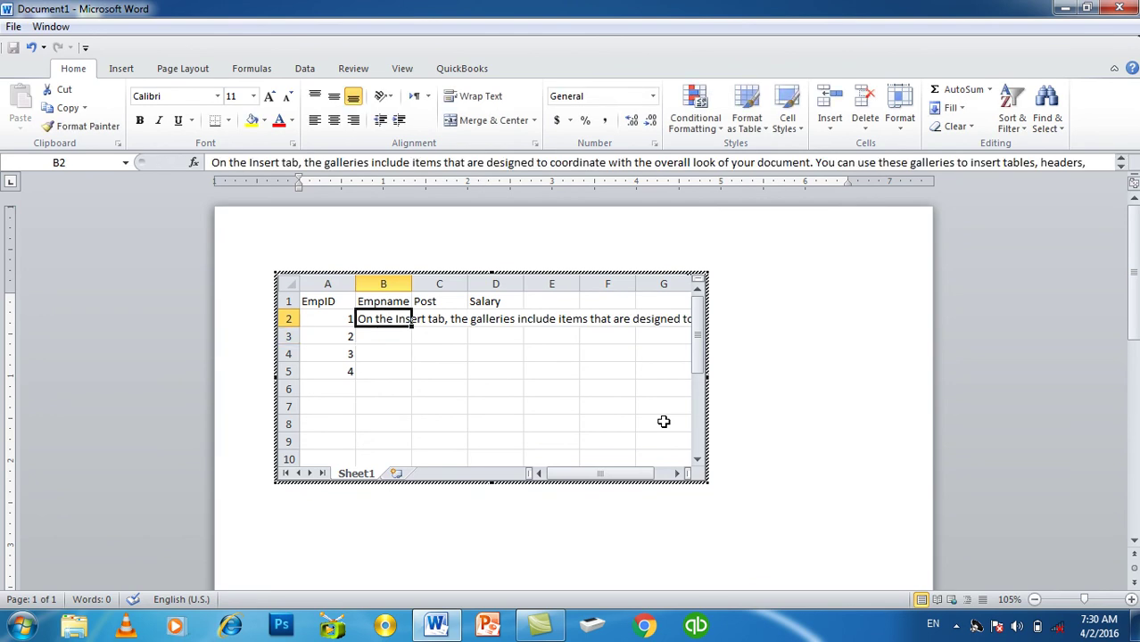
pyautogui.write('Salam')
pyautogui.press('Return')
pyautogui.write('Khan')
pyautogui.press('Return')
pyautogui.write('Jan s')
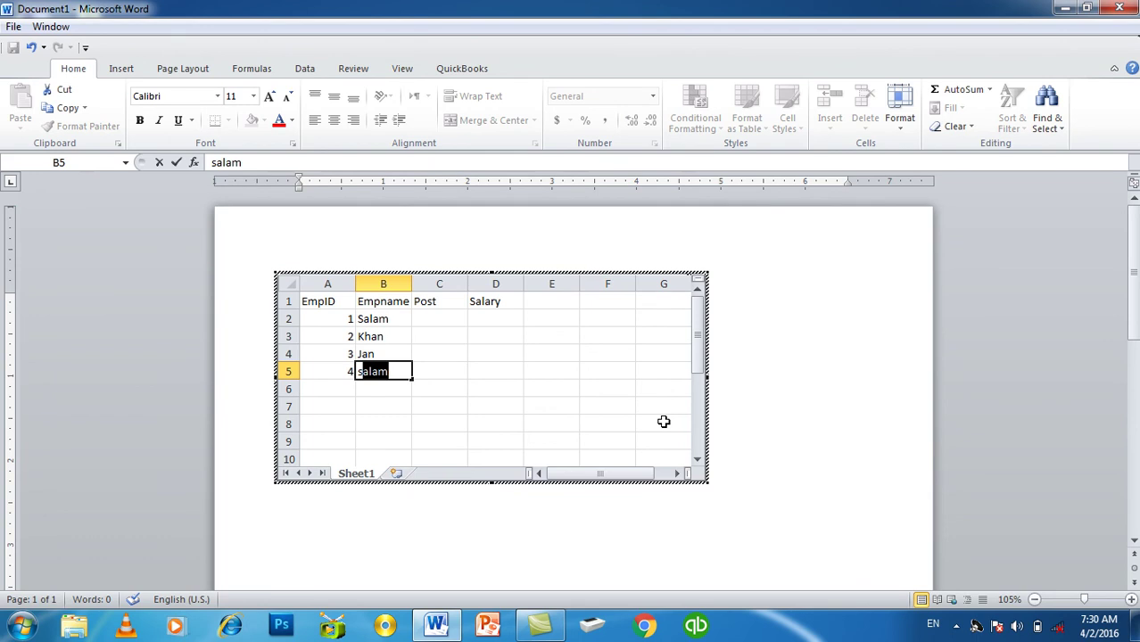
pyautogui.press('Return')
# Fill Dcotor into C2:C5 and 20000 into D2:D5, then shrink the worksheet frame to fit
pyautogui.press('Right')
pyautogui.press('Up')
pyautogui.press('Up')
pyautogui.press('Up')
pyautogui.press('Up')
pyautogui.hotkey('shift', 'Down')
pyautogui.hotkey('shift', 'Down')
pyautogui.hotkey('shift', 'Down')
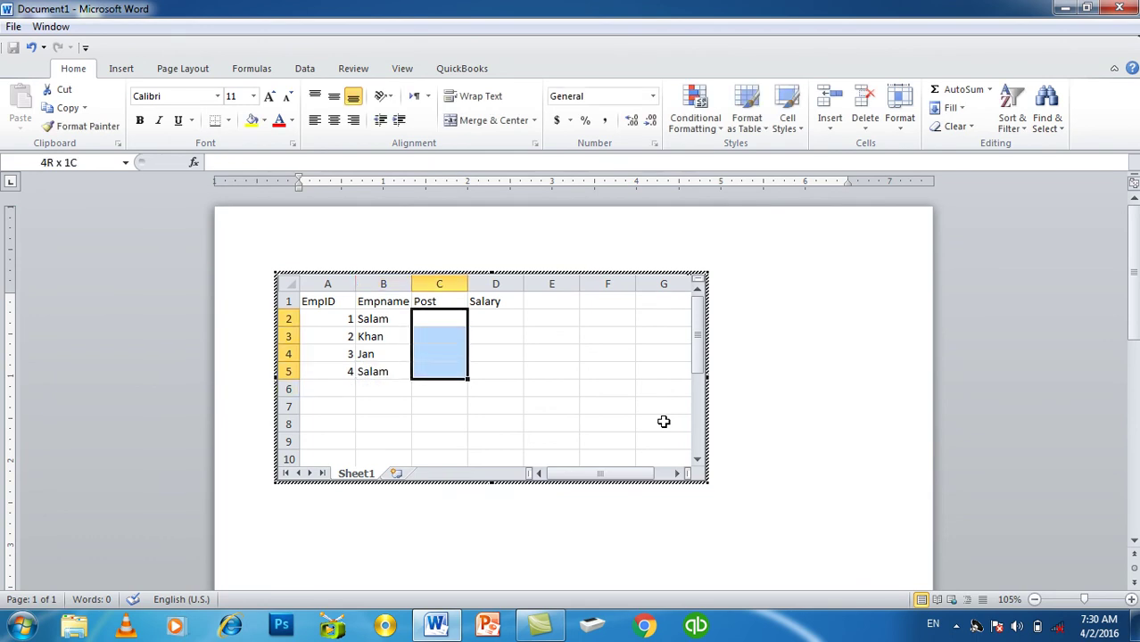
pyautogui.write('Dcot')
pyautogui.press('BackSpace')
pyautogui.press('BackSpace')
pyautogui.write('tor')
pyautogui.press('BackSpace')
pyautogui.press('BackSpace')
pyautogui.press('BackSpace')
pyautogui.write('otor')
pyautogui.hotkey('ctrl', 'Return')
pyautogui.press('Right')
pyautogui.hotkey('shift', 'Down')
pyautogui.hotkey('shift', 'Down')
pyautogui.hotkey('shift', 'Down')
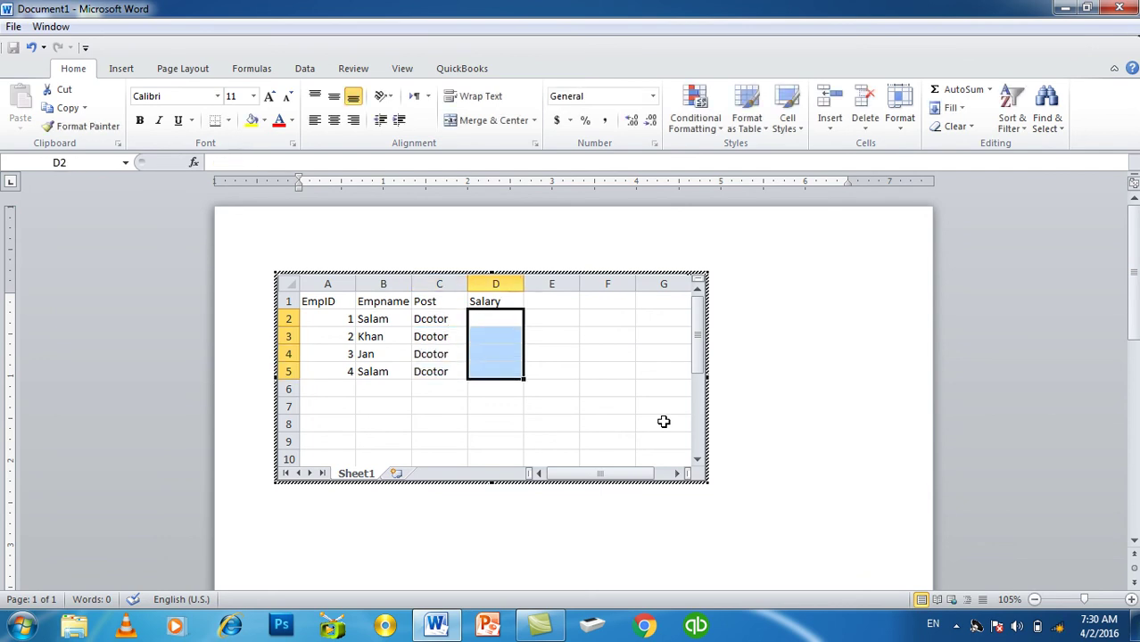
pyautogui.write('20000')
pyautogui.hotkey('ctrl', 'Return')
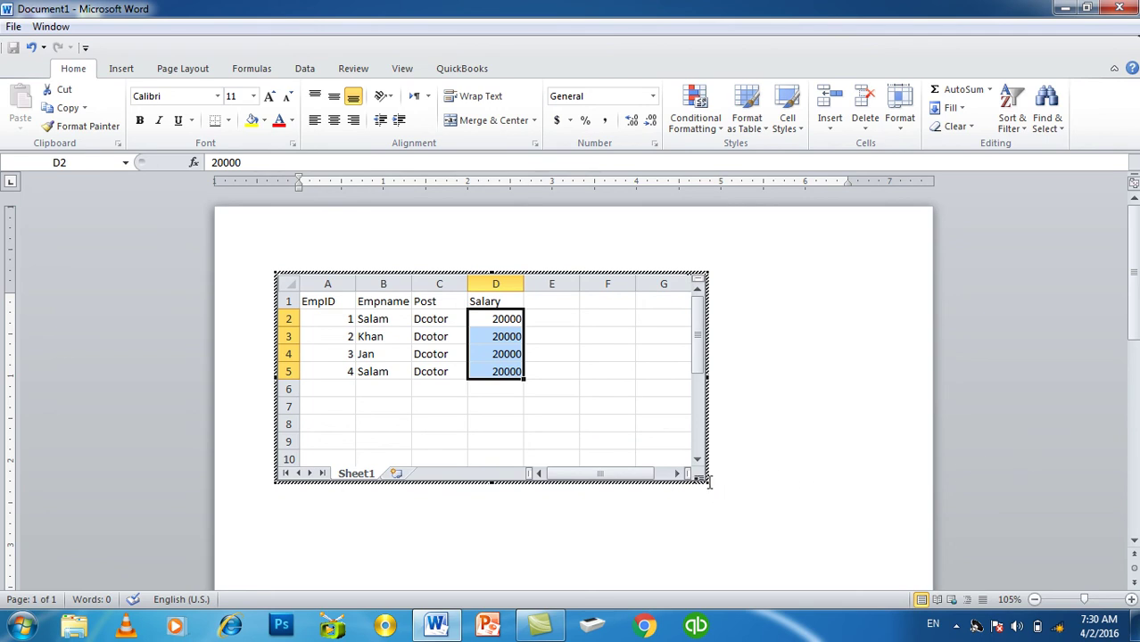
pyautogui.moveTo(706, 480)
pyautogui.mouseDown()
pyautogui.moveTo(545, 399)
pyautogui.moveTo(552, 395)
pyautogui.mouseUp()
# Centre the embedded table and type the title 'Qazawat Employees record' above it
pyautogui.click(612, 387)
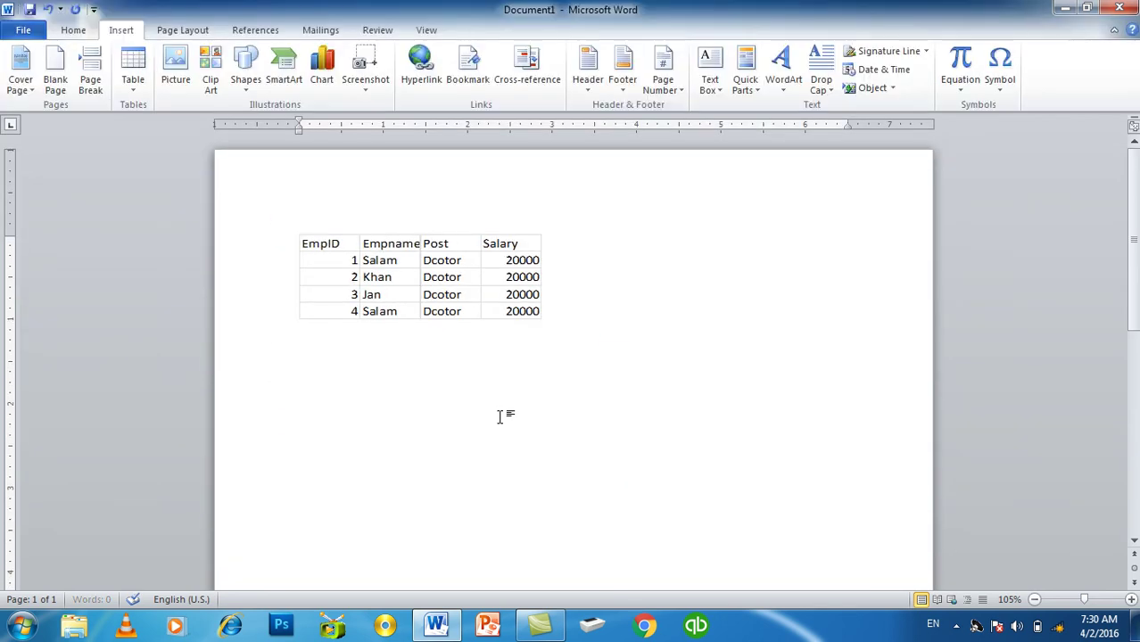
pyautogui.click(470, 280)
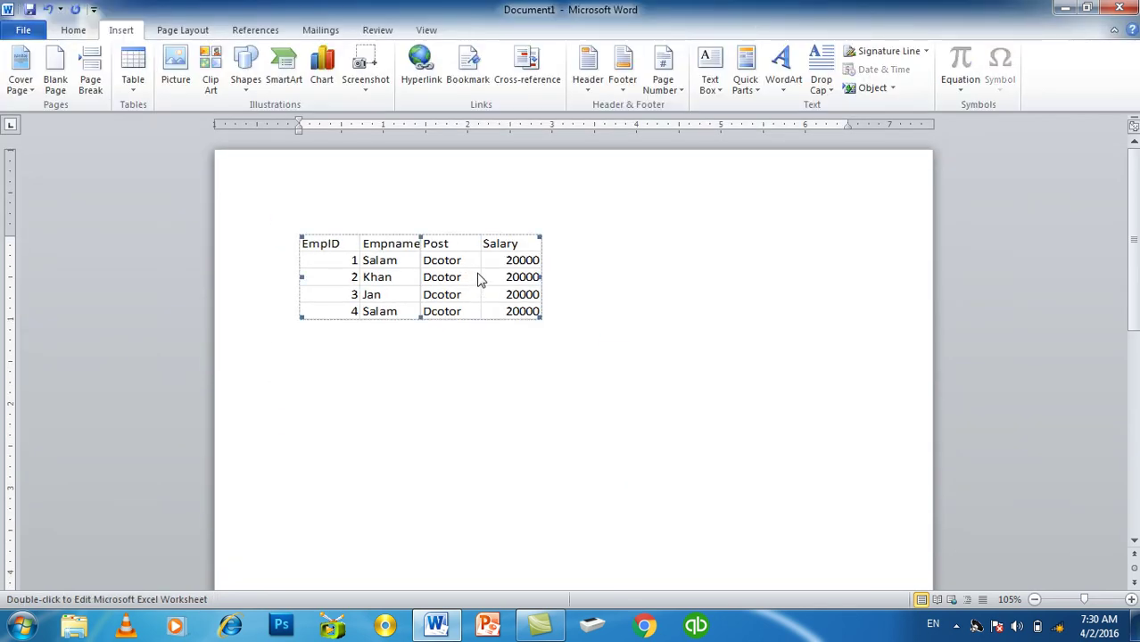
pyautogui.hotkey('ctrl', 'e')
pyautogui.click(448, 237)
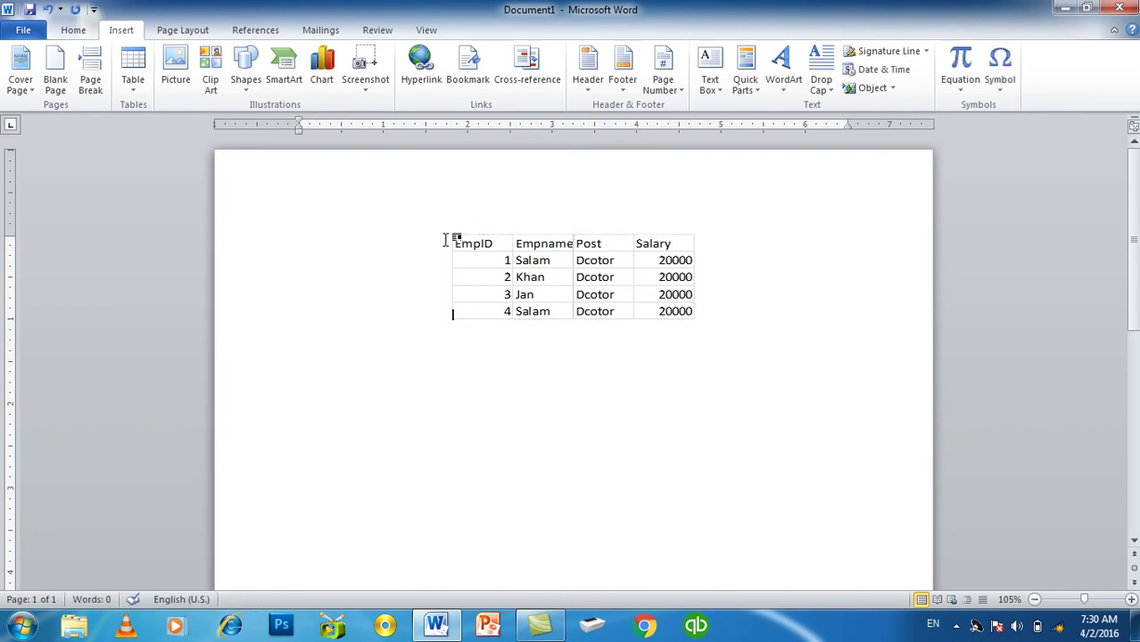
pyautogui.press('Return')
pyautogui.click(574, 241)
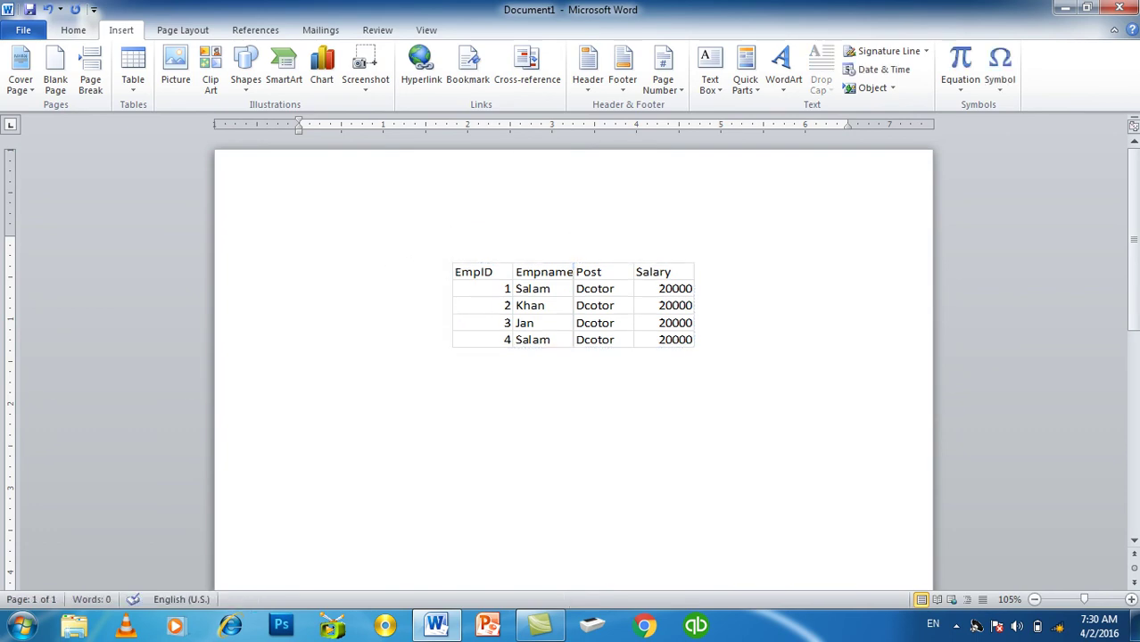
pyautogui.write('Qa')
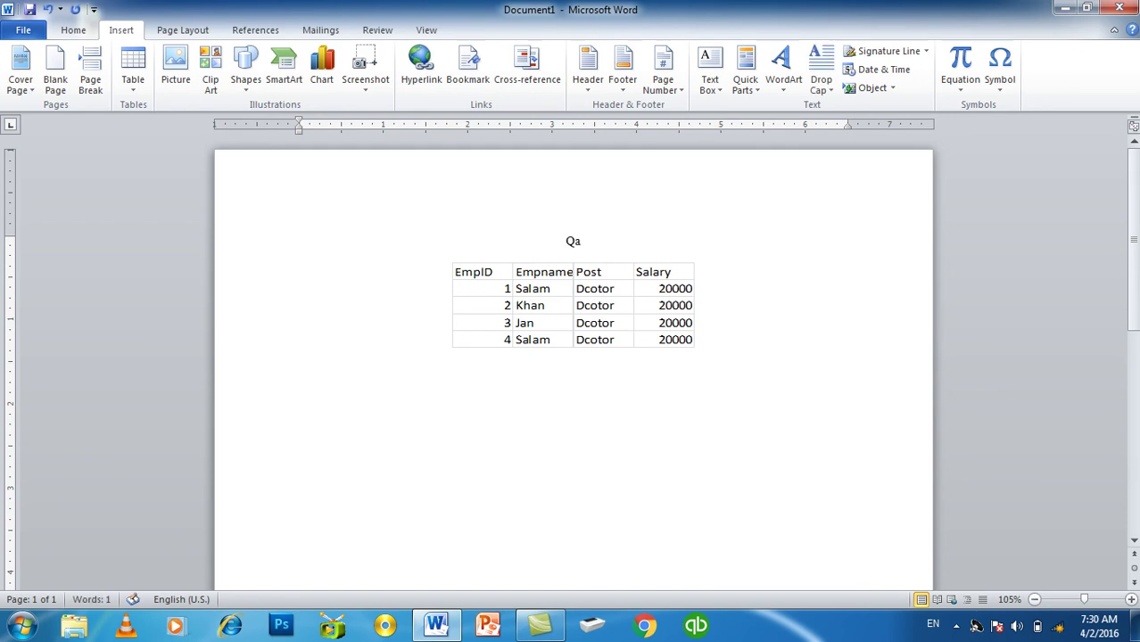
pyautogui.write('zawat')
pyautogui.write(' Emplo')
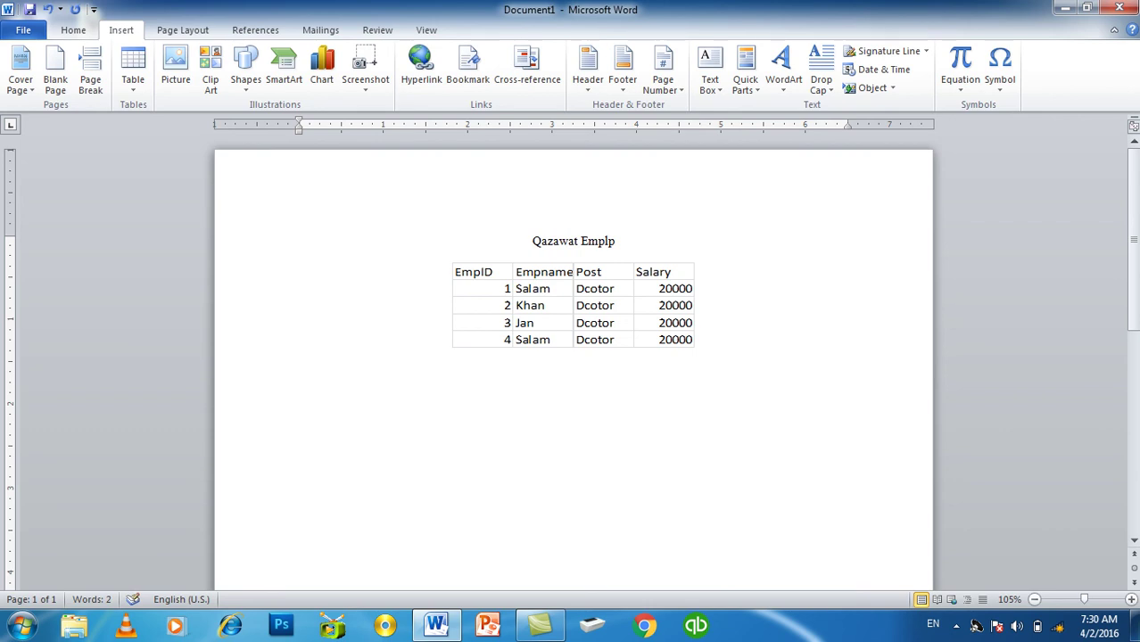
pyautogui.write('yees recotf')
pyautogui.press('BackSpace')
pyautogui.press('BackSpace')
pyautogui.write('rd')
# Make the title bold and larger, then delete the title and table together
pyautogui.hotkey('shift', 'Left')
pyautogui.hotkey('shift', 'Left')
pyautogui.hotkey('shift', 'Left')
pyautogui.hotkey('shift', 'Left')
pyautogui.hotkey('shift', 'Left')
pyautogui.hotkey('shift', 'Left')
pyautogui.hotkey('shift', 'Left')
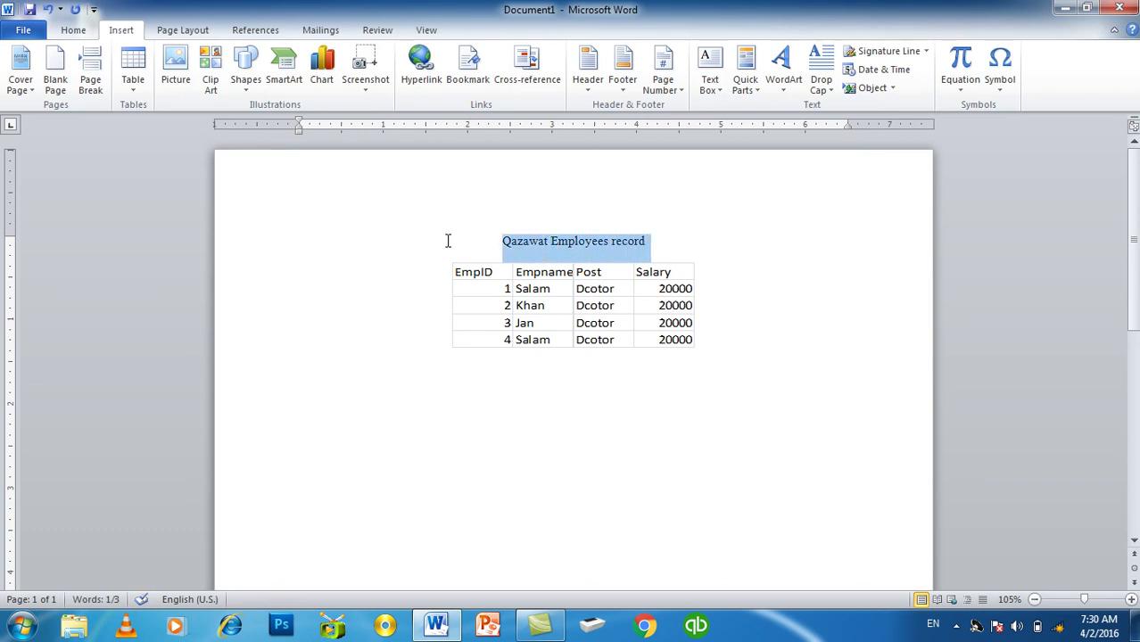
pyautogui.hotkey('ctrl', 'b')
pyautogui.hotkey('ctrl', 'shift', '.')
pyautogui.hotkey('ctrl', 'shift', '.')
pyautogui.hotkey('ctrl', 'shift', '.')
pyautogui.hotkey('ctrl', 'shift', '.')
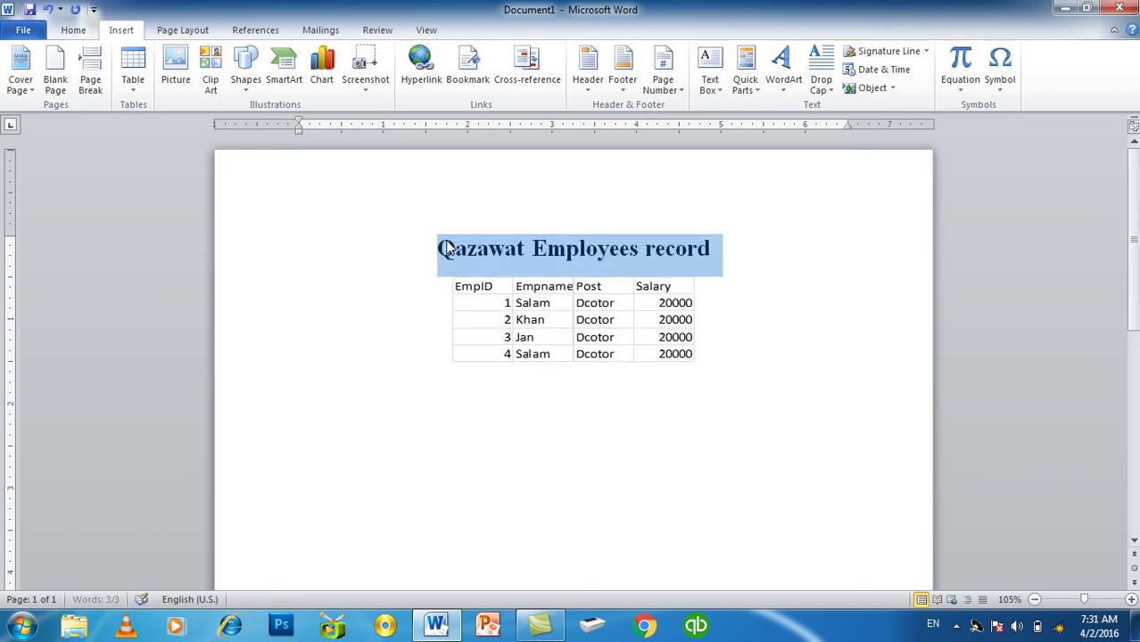
pyautogui.hotkey('ctrl', 'shift', '.')
pyautogui.hotkey('ctrl', 'shift', '.')
pyautogui.hotkey('ctrl', 'shift', '.')
pyautogui.hotkey('ctrl', 'a')
pyautogui.press('Delete')
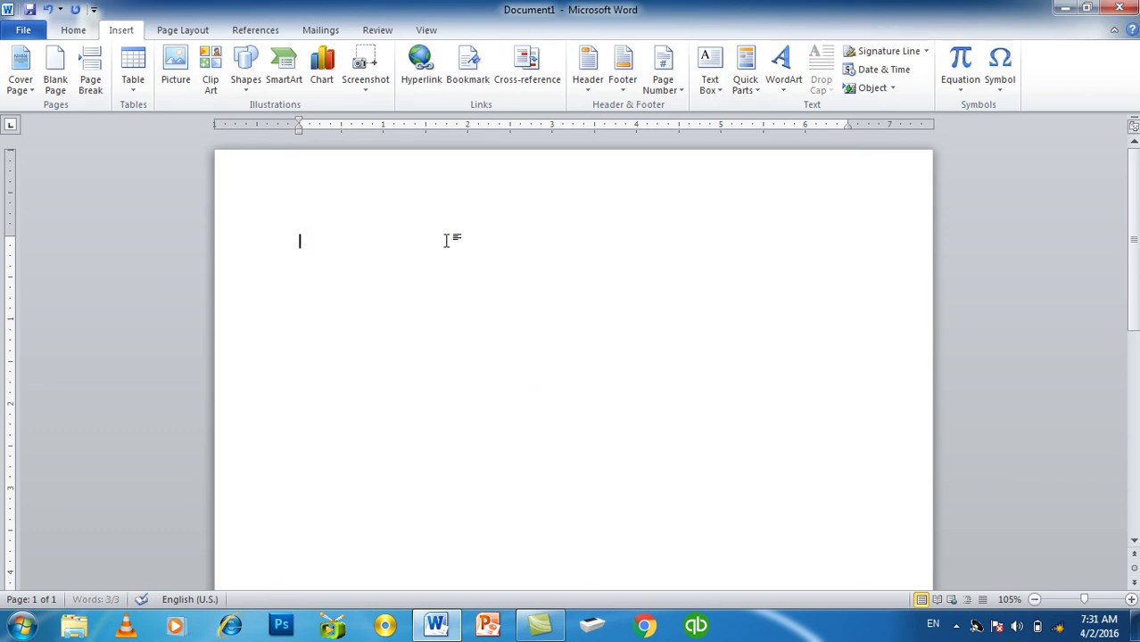
# Undo the deletion to restore the 'Qazawat Employees record' title and employee table, then select the table
pyautogui.click(867, 88)
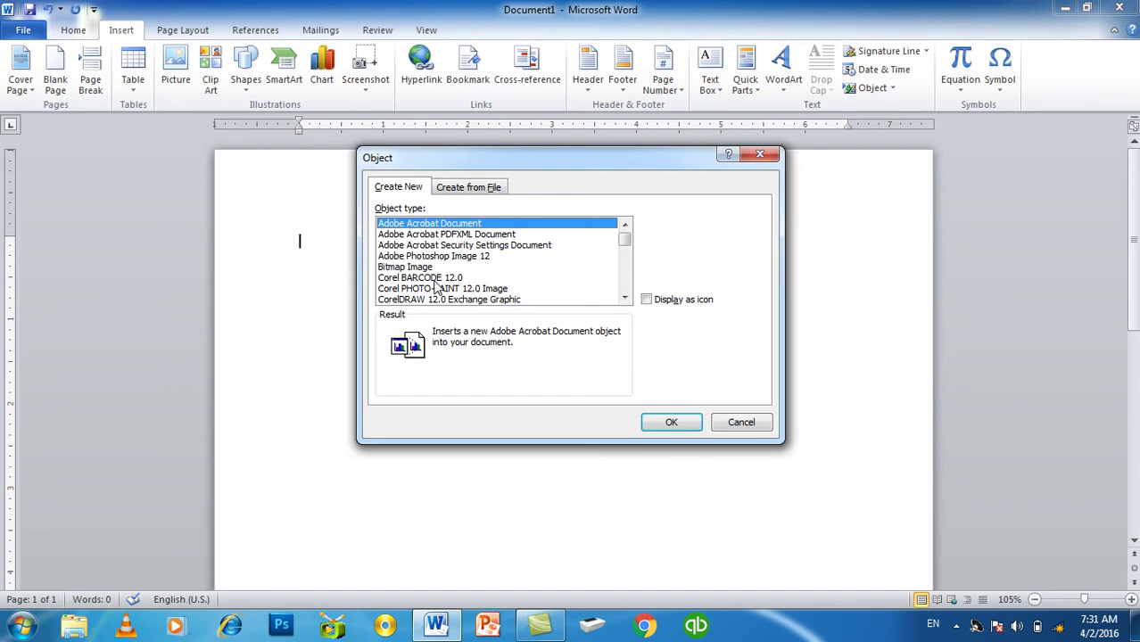
pyautogui.press('Escape')
pyautogui.hotkey('ctrl', 'z')
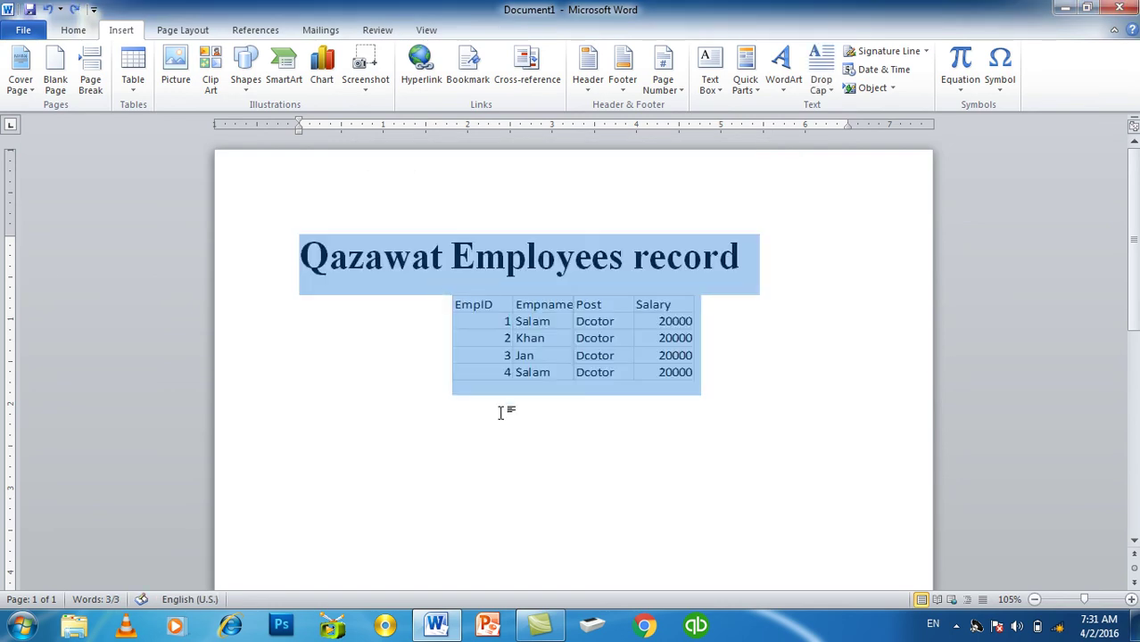
pyautogui.click(584, 348)
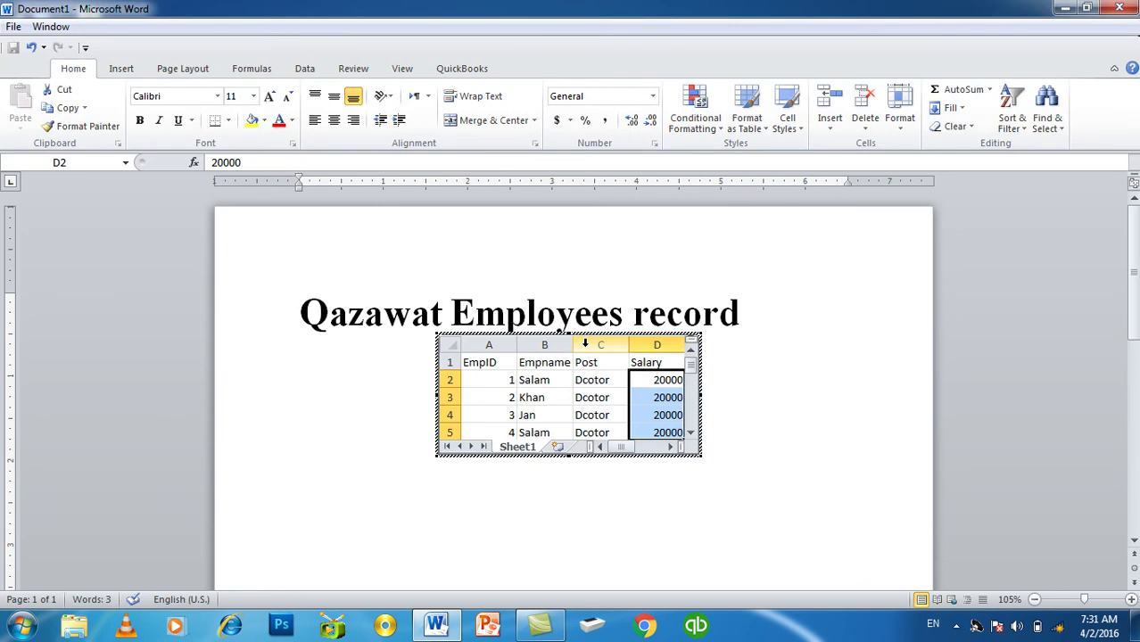
# Clear all of the page's previous content, leaving a blank page
pyautogui.click(846, 445)
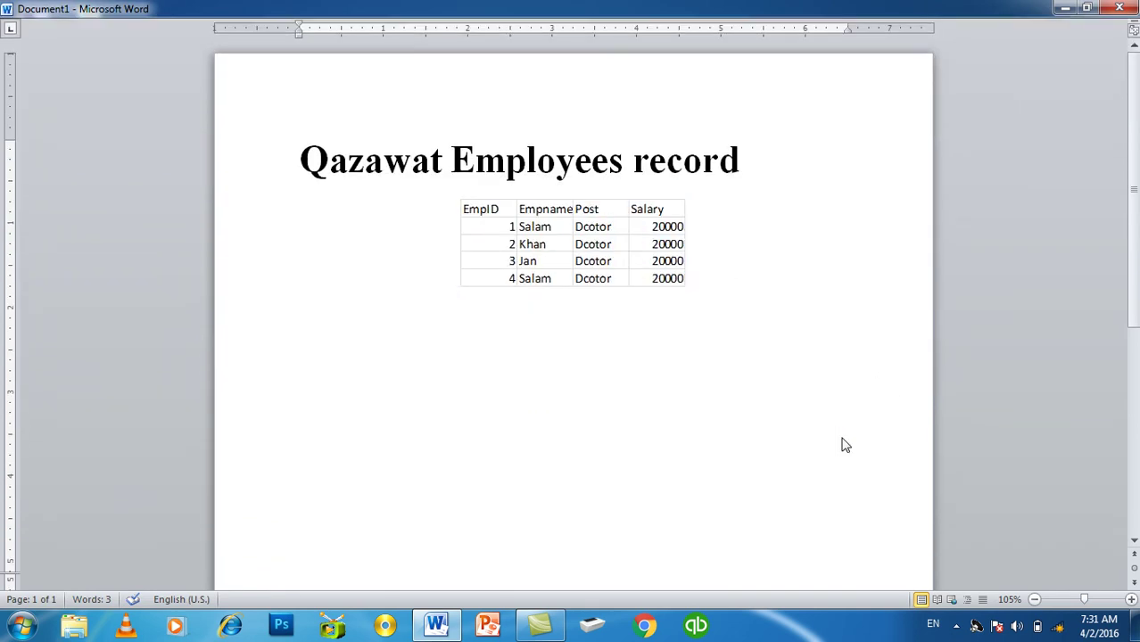
pyautogui.hotkey('ctrl', 'a')
pyautogui.press('Delete')
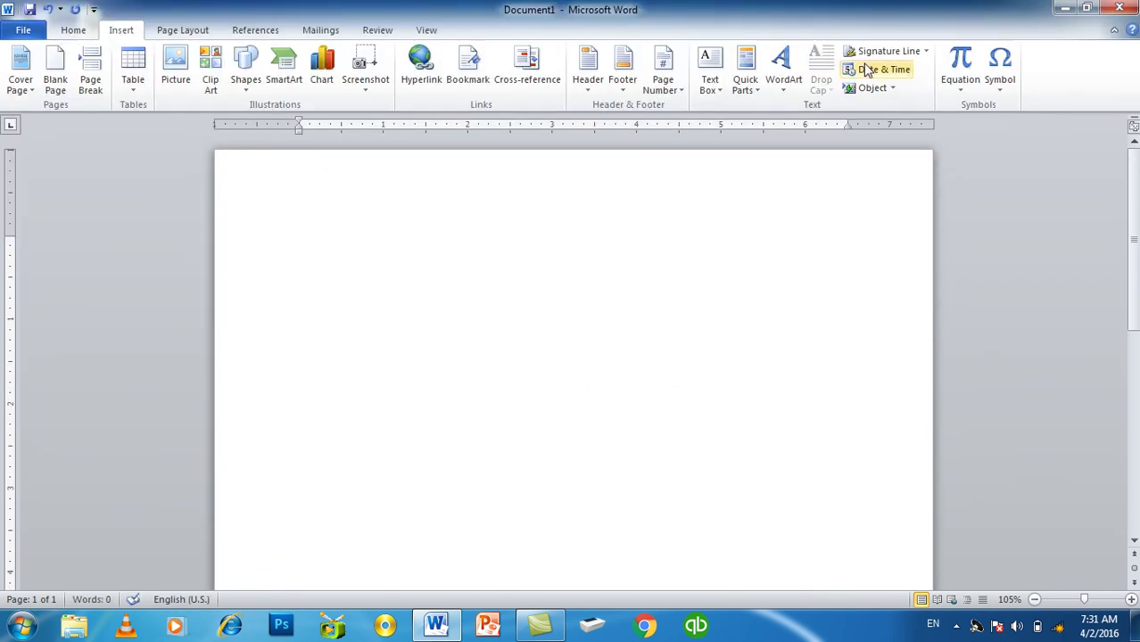
# Insert PLSQL Interview Question from file as a linked object showing its full content
pyautogui.click(870, 87)
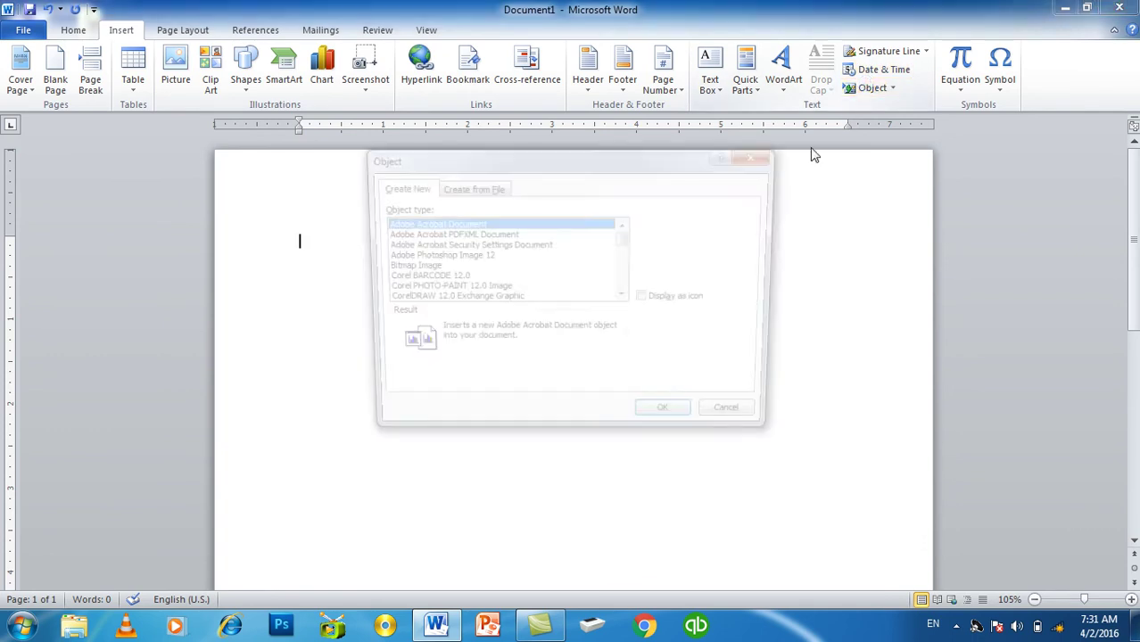
pyautogui.click(451, 195)
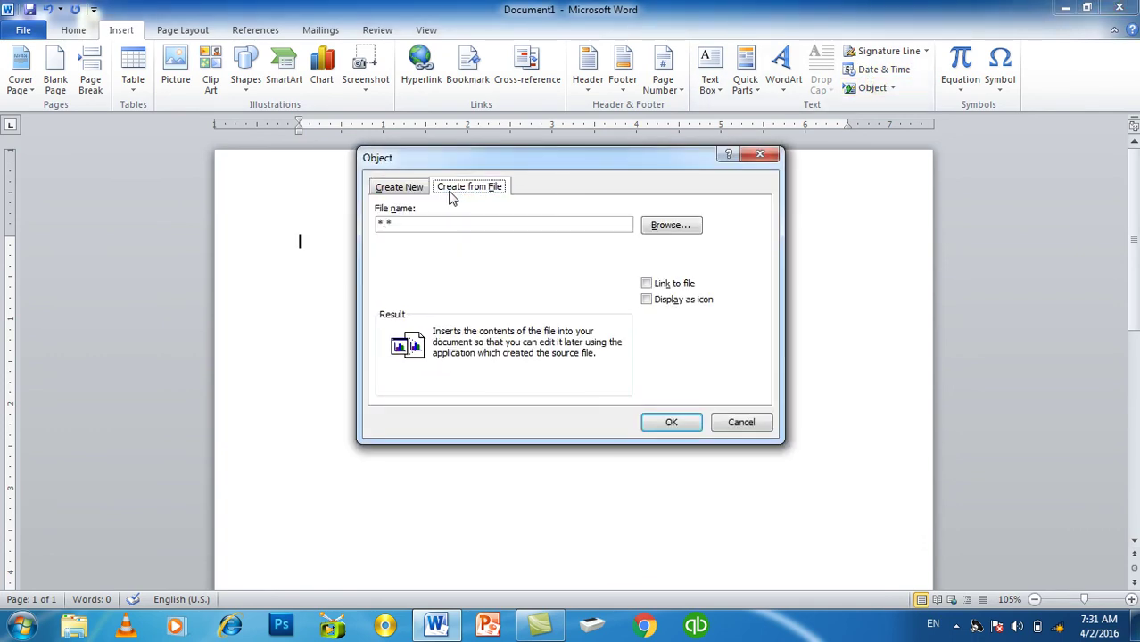
pyautogui.click(649, 226)
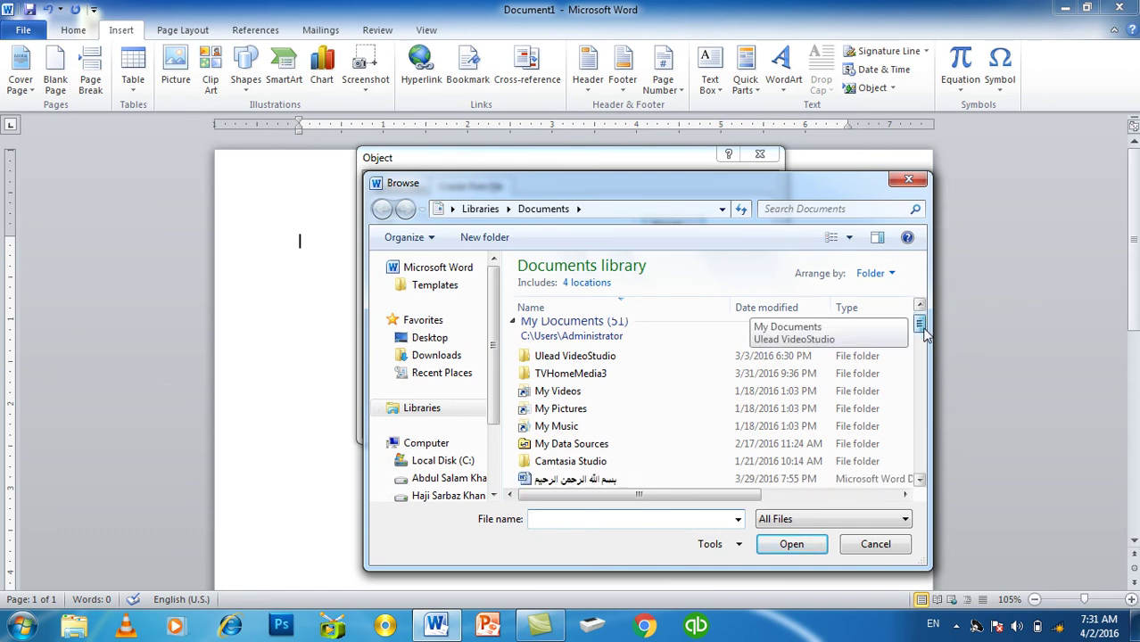
pyautogui.scroll(-5, 745, 322)
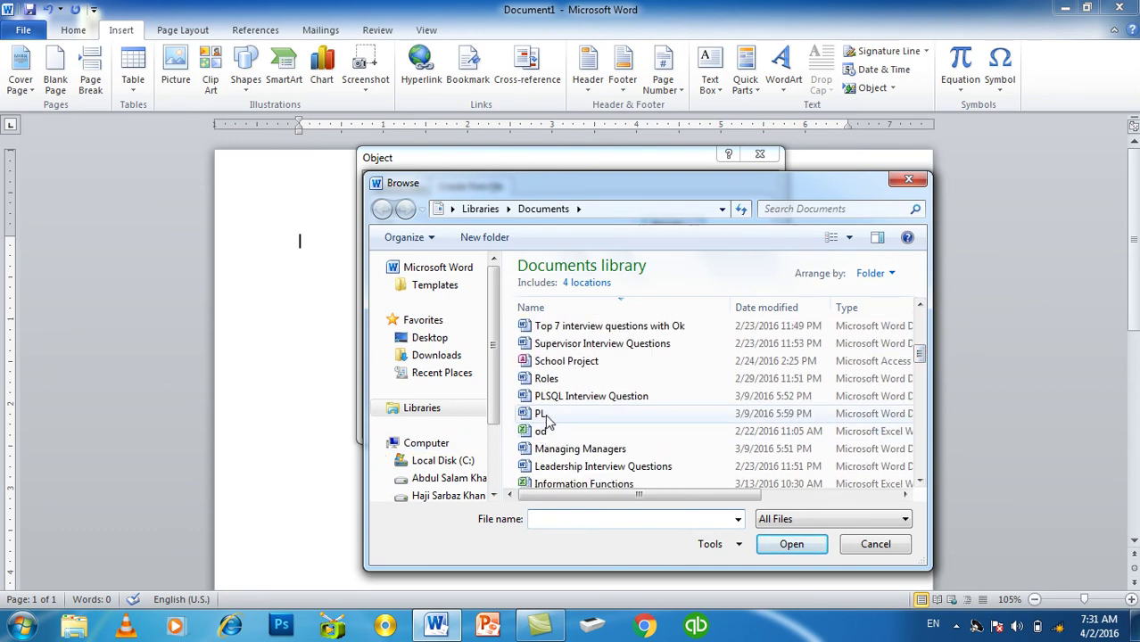
pyautogui.click(560, 400)
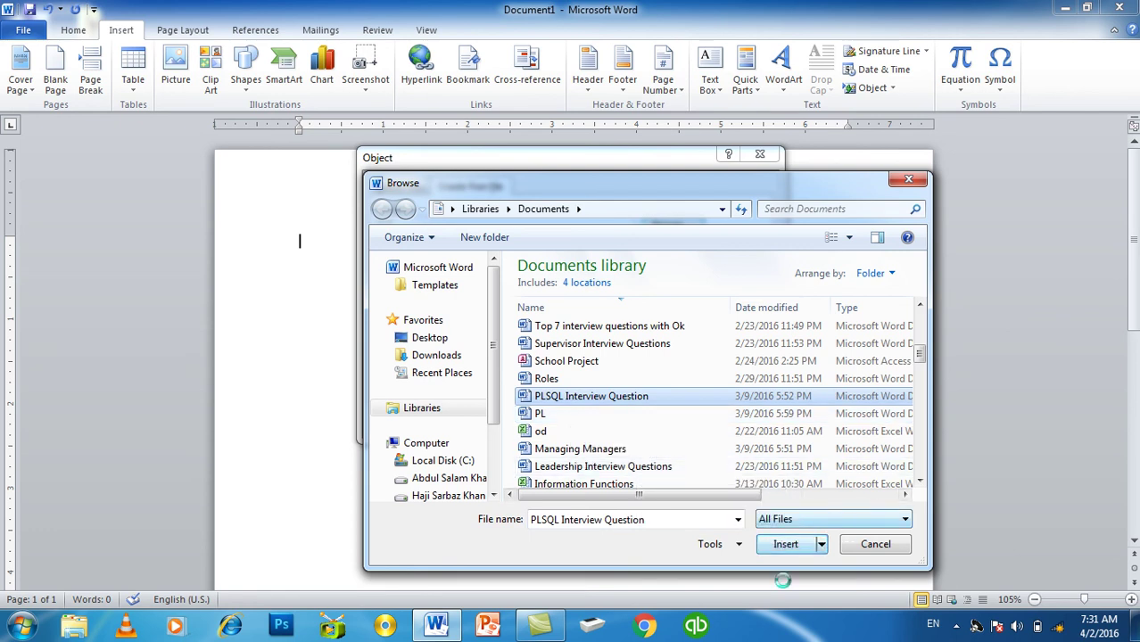
pyautogui.click(787, 544)
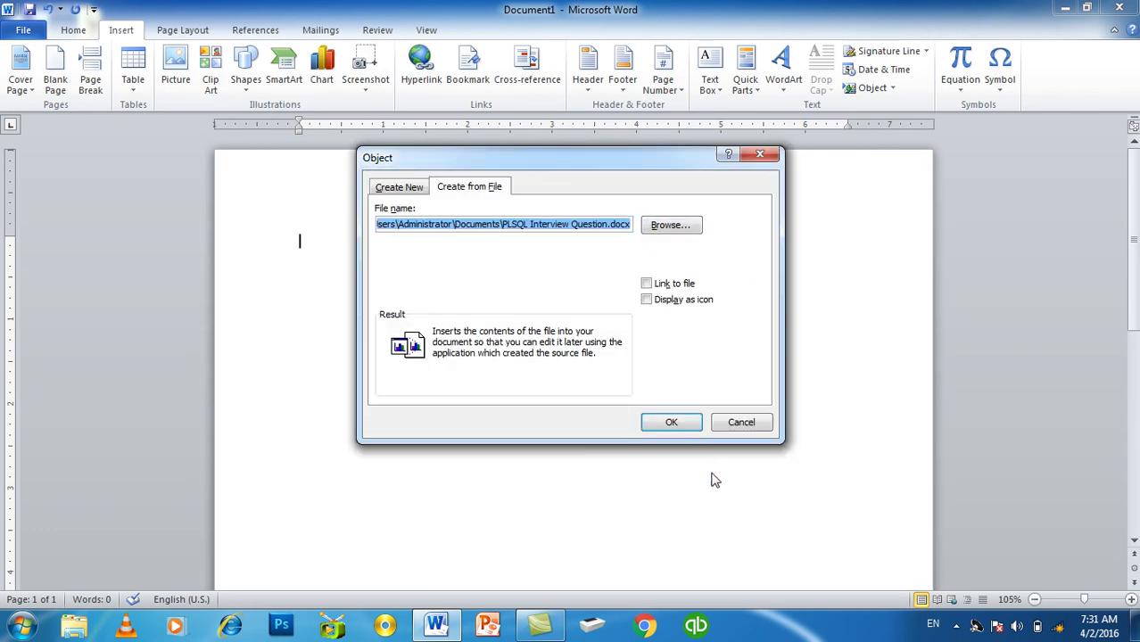
pyautogui.click(660, 285)
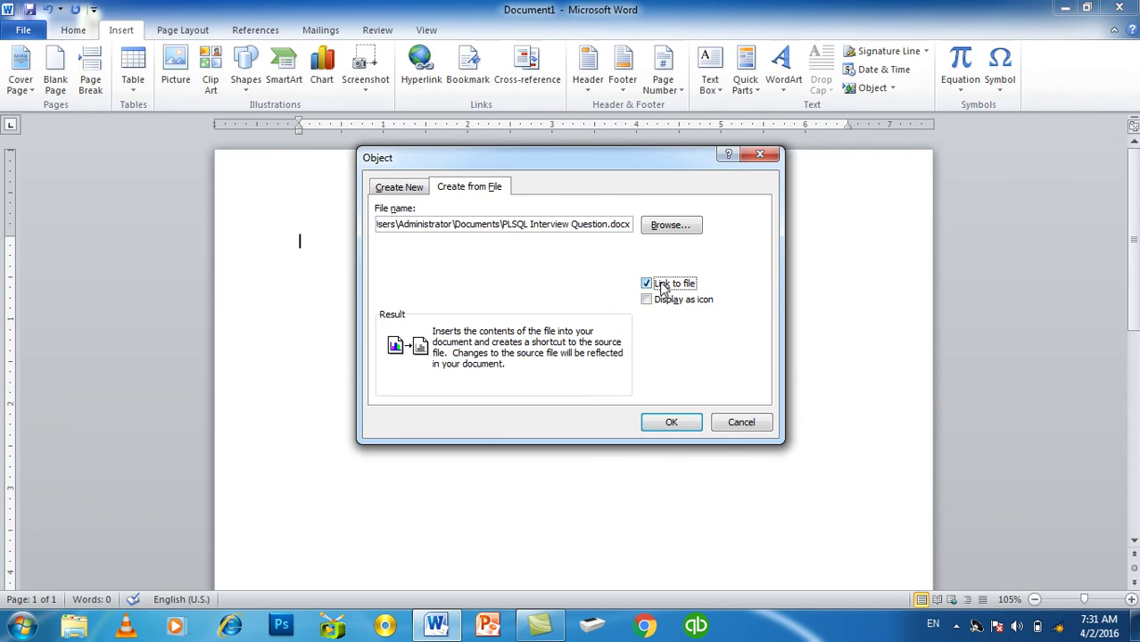
pyautogui.click(670, 303)
pyautogui.click(669, 303)
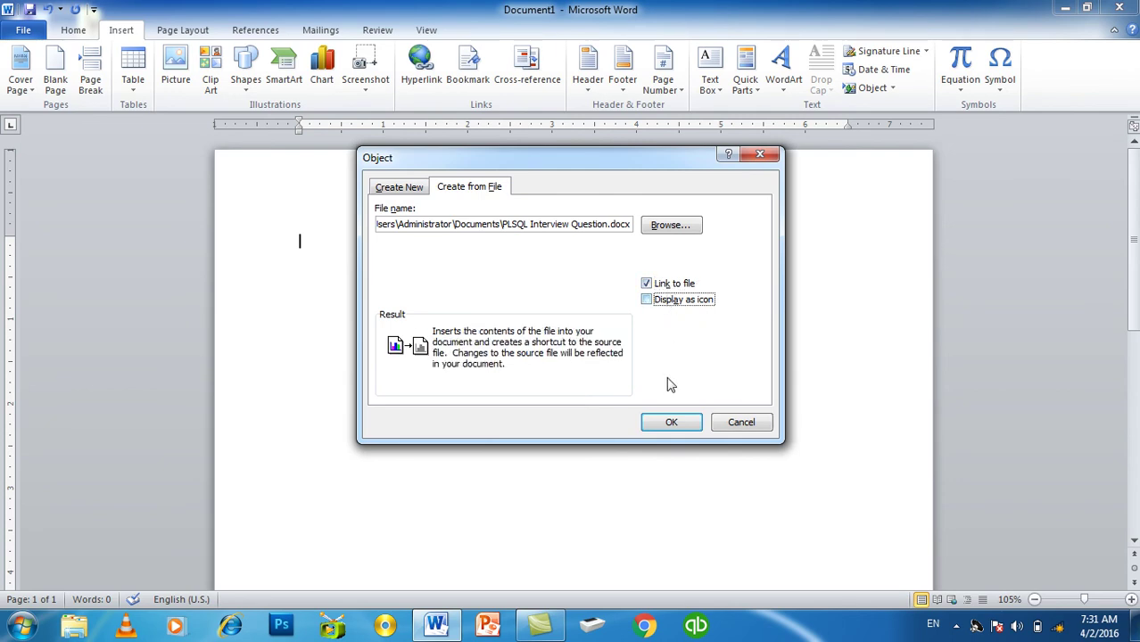
pyautogui.click(665, 421)
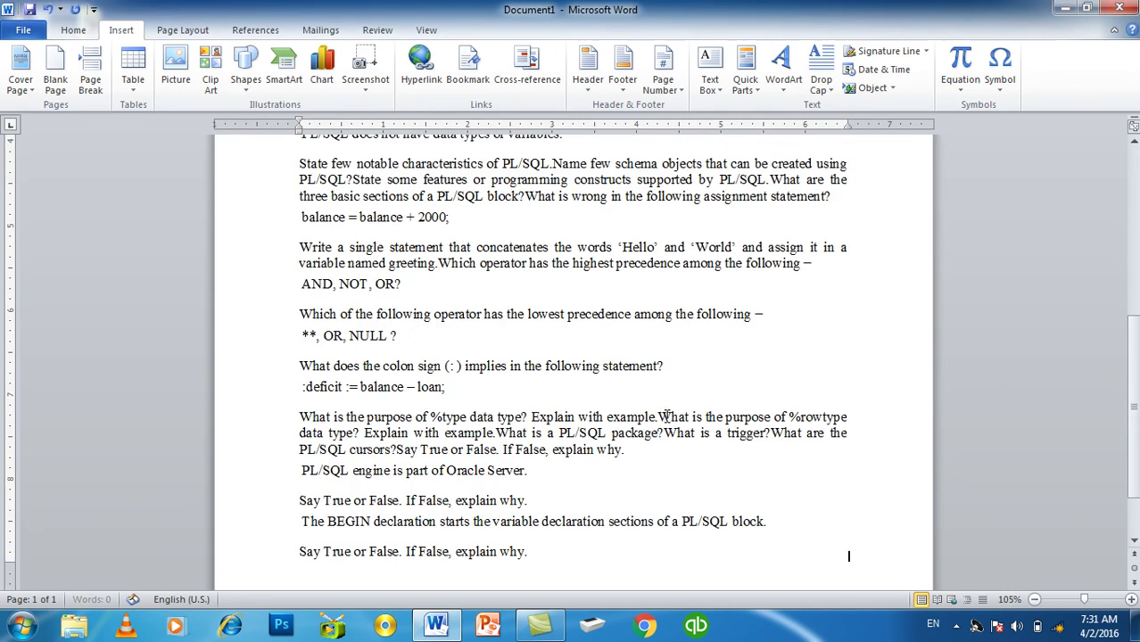
# Open the linked PL/SQL interview object in Word, close it, then delete the object
pyautogui.click(381, 258)
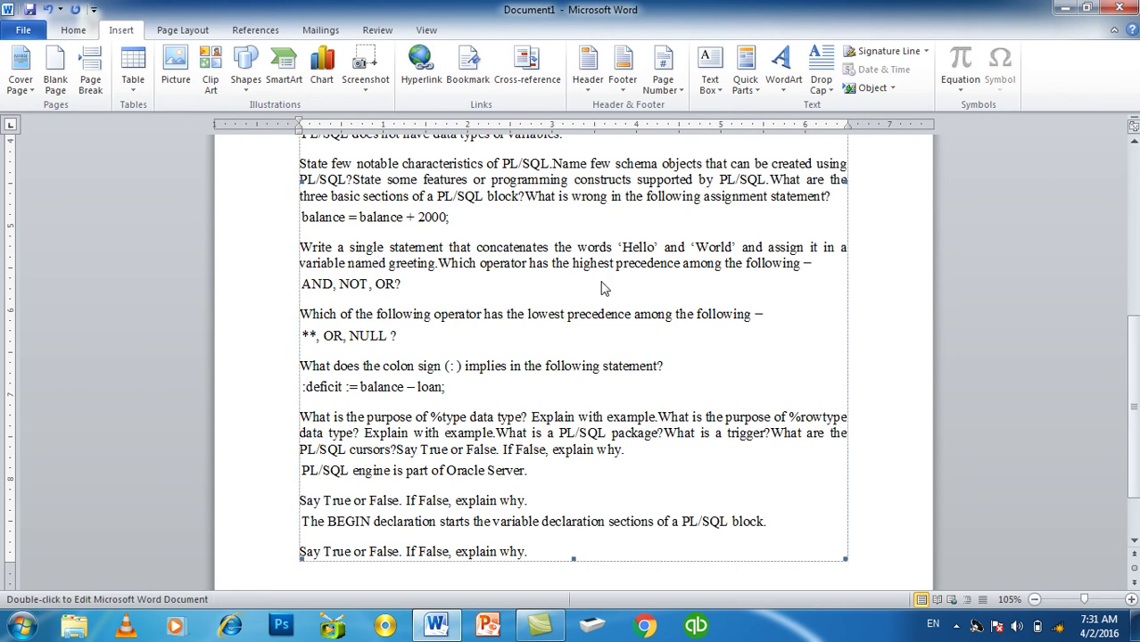
pyautogui.scroll(5, 601, 287)
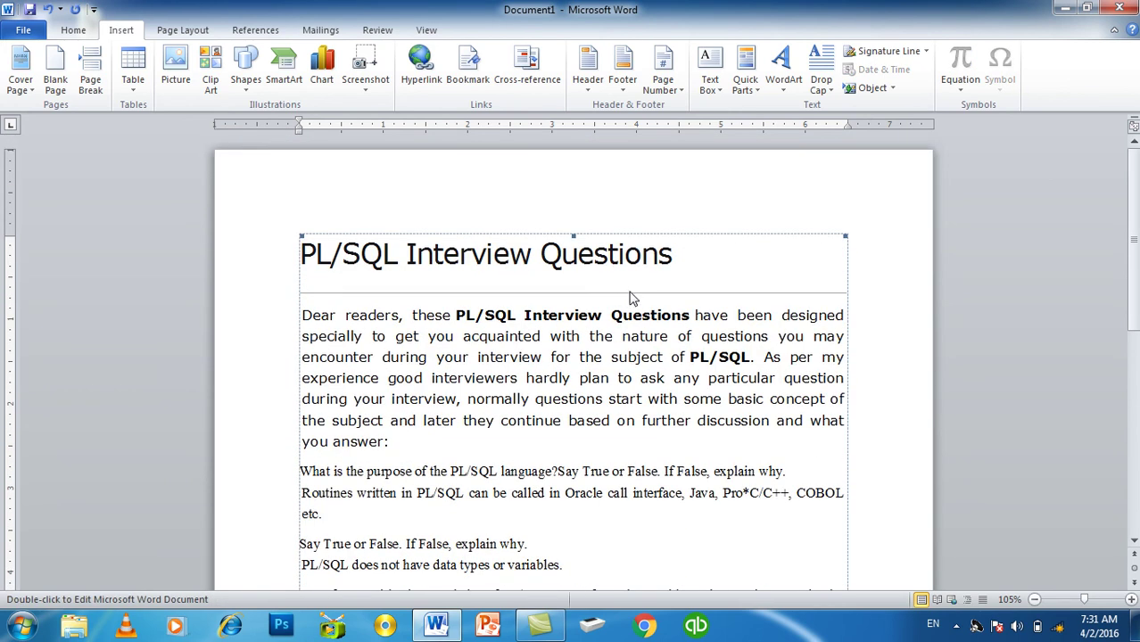
pyautogui.scroll(-5, 630, 297)
pyautogui.scroll(-2, 621, 321)
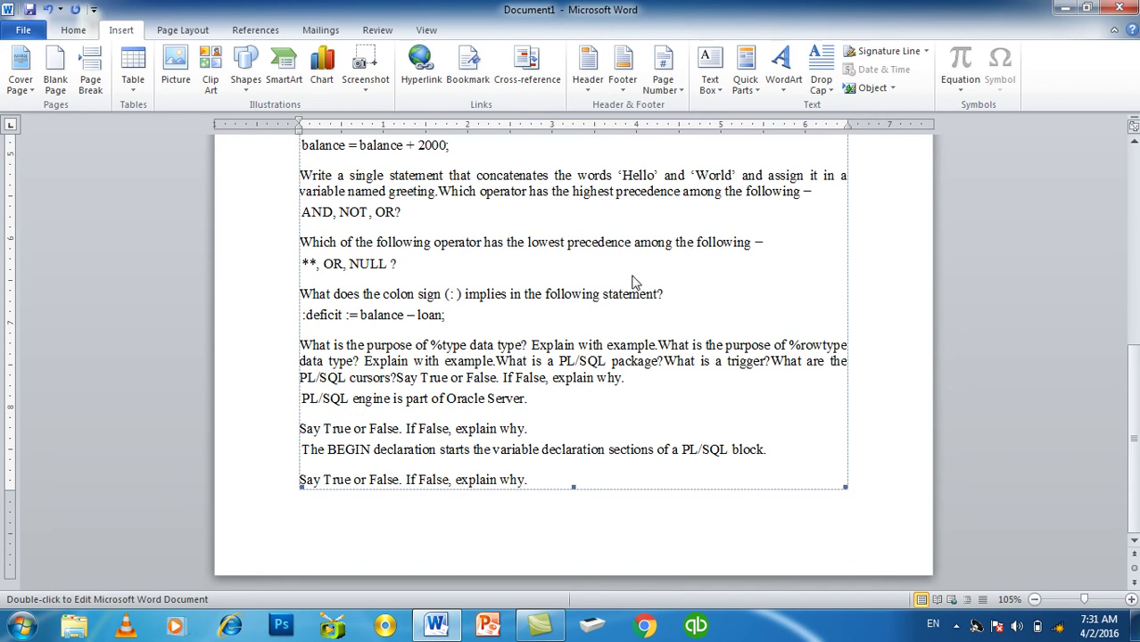
pyautogui.doubleClick(633, 282)
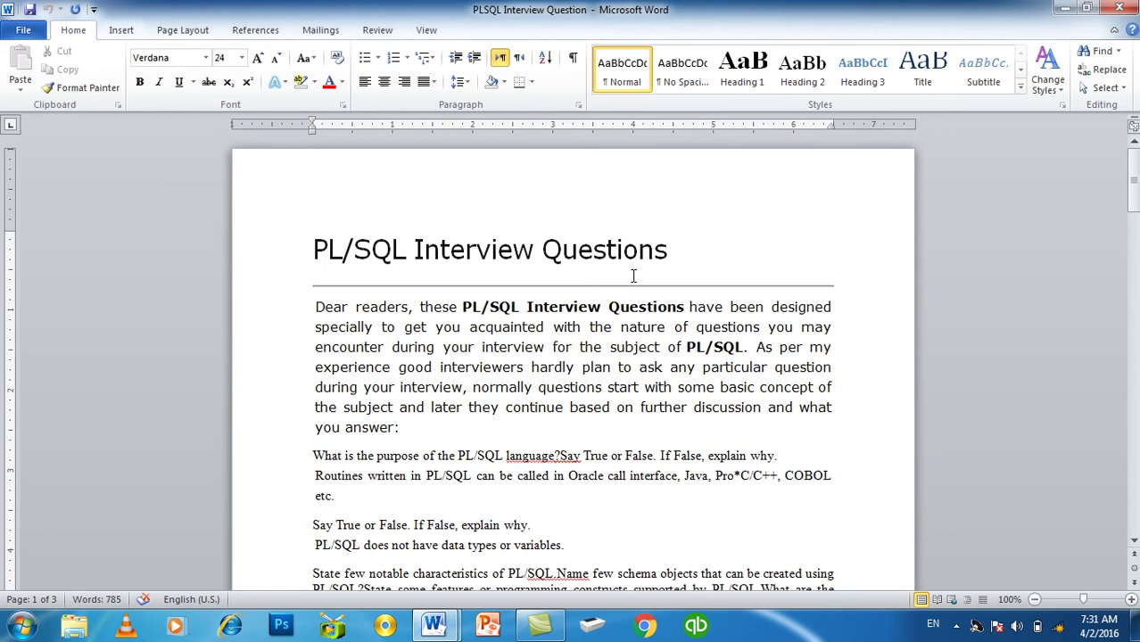
pyautogui.click(1126, 8)
pyautogui.press('Delete')
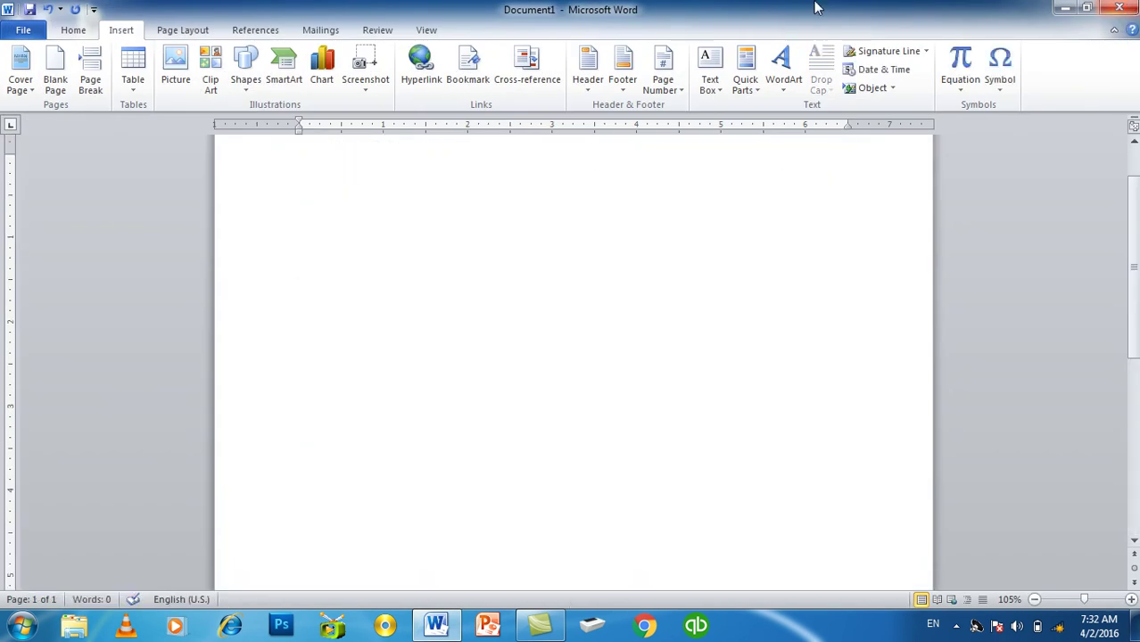
# Insert the text of the Managing Managers document into the page
pyautogui.click(892, 89)
pyautogui.click(892, 126)
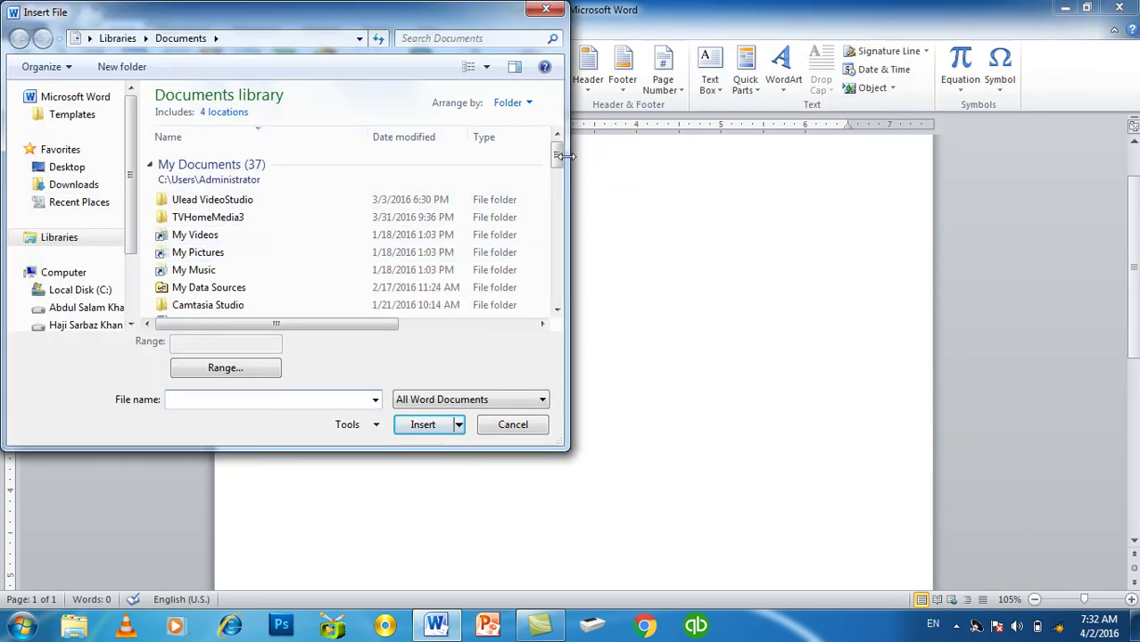
pyautogui.moveTo(558, 156); pyautogui.dragTo(557, 211)
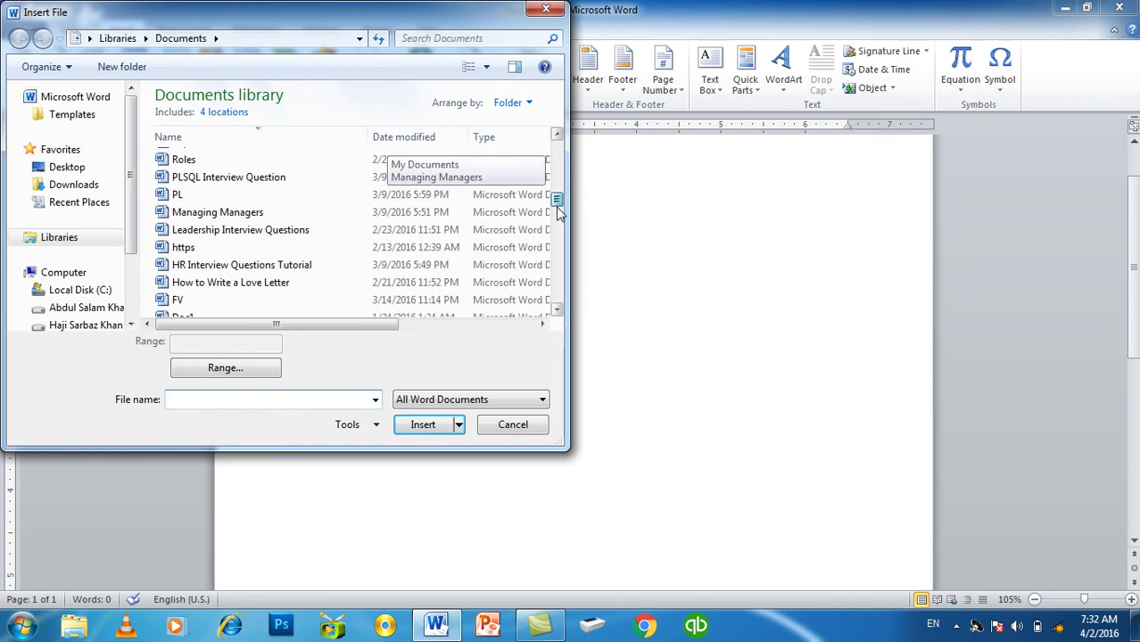
pyautogui.moveTo(559, 211); pyautogui.dragTo(557, 198)
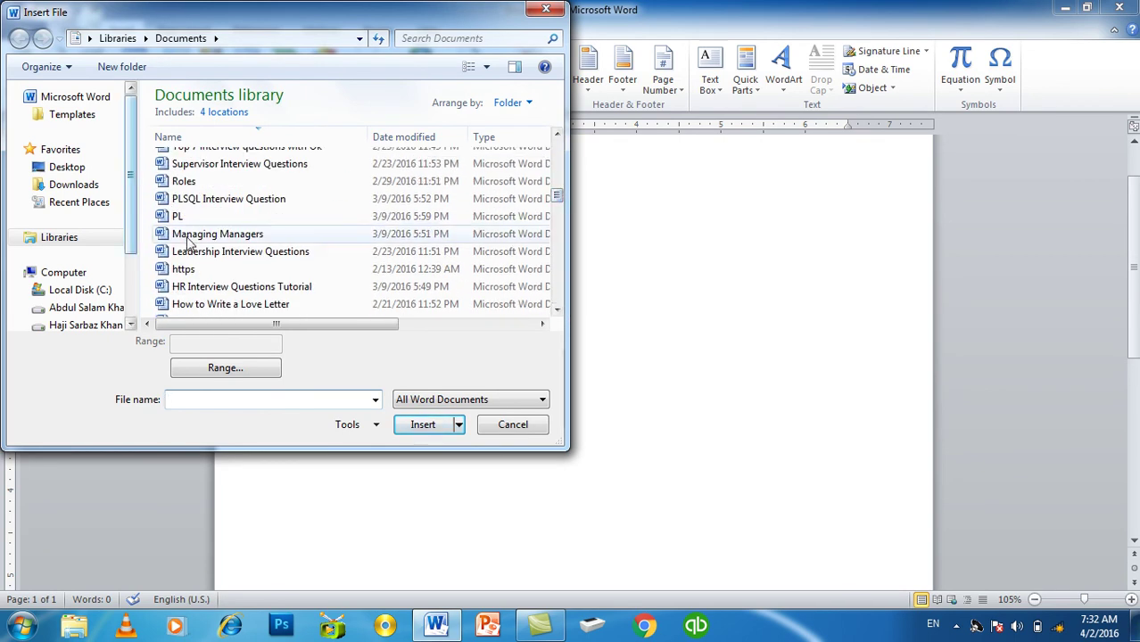
pyautogui.click(218, 233)
pyautogui.click(425, 425)
# Select and delete all of the inserted Managing Managers text
pyautogui.scroll(5, 465, 360)
pyautogui.scroll(5, 473, 364)
pyautogui.scroll(5, 482, 368)
pyautogui.scroll(5, 491, 373)
pyautogui.hotkey('ctrl', 'a')
pyautogui.press('Delete')
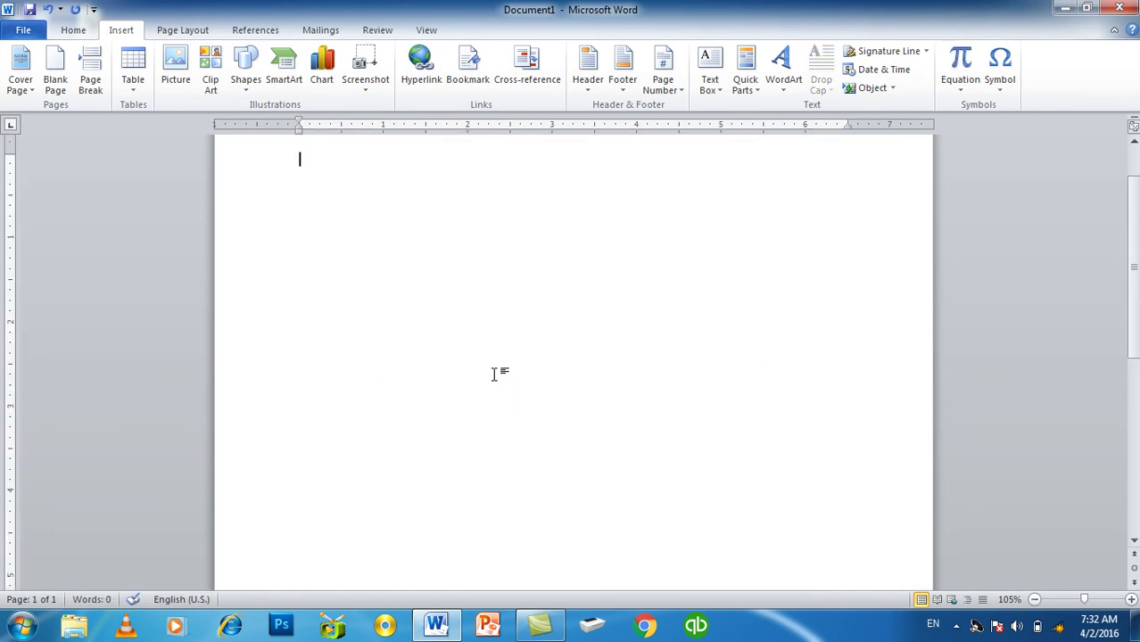
# Close Document1 without saving and start a new blank document
pyautogui.hotkey('ctrl', 'w')
pyautogui.press('Tab')
pyautogui.press('Return')
pyautogui.hotkey('ctrl', 'n')
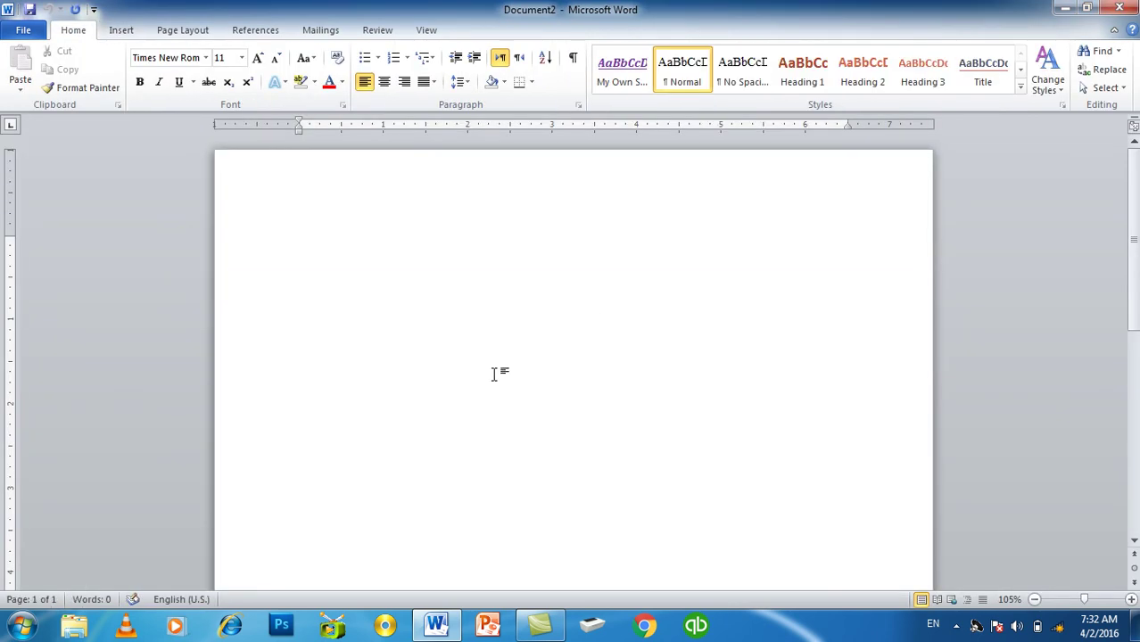
# Insert a new equation into the page
pyautogui.click(122, 31)
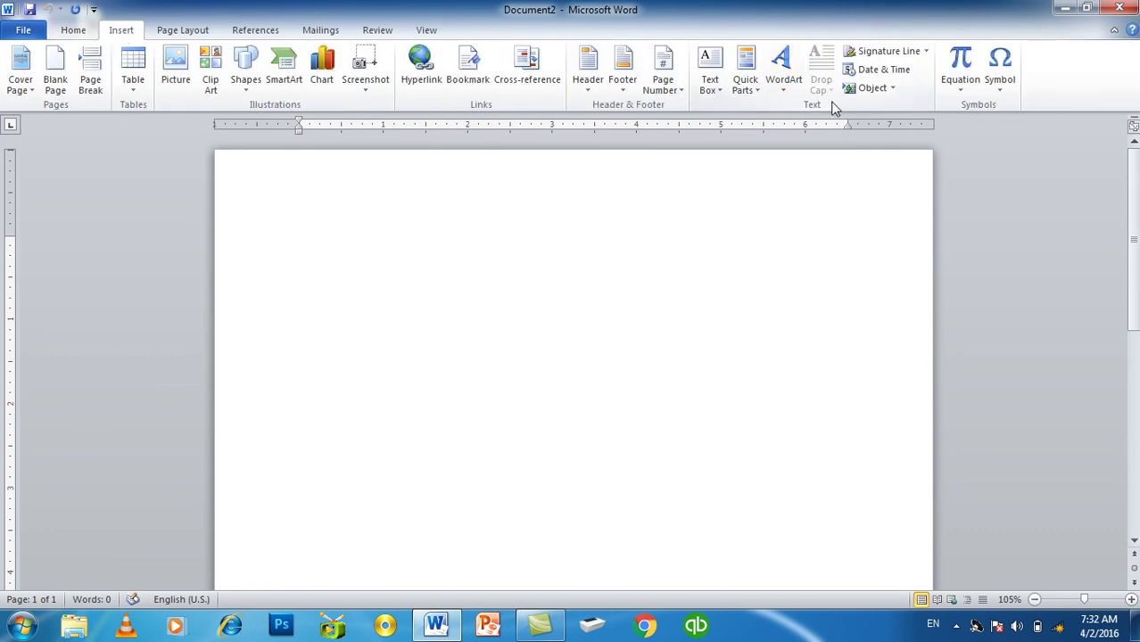
pyautogui.click(961, 85)
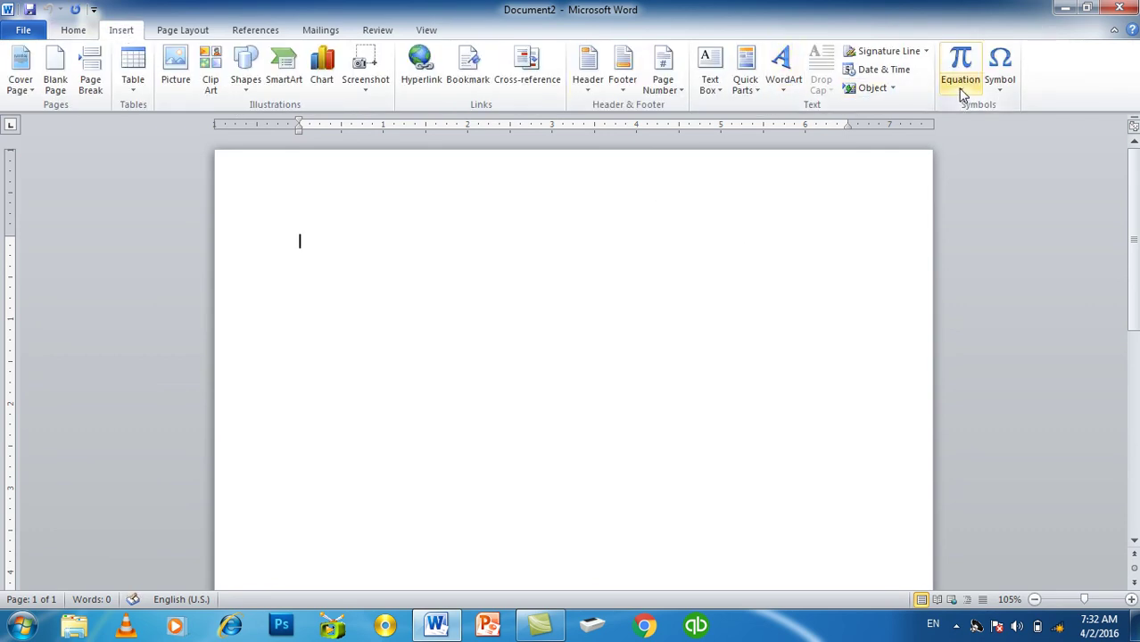
pyautogui.scroll(-3, 957, 357)
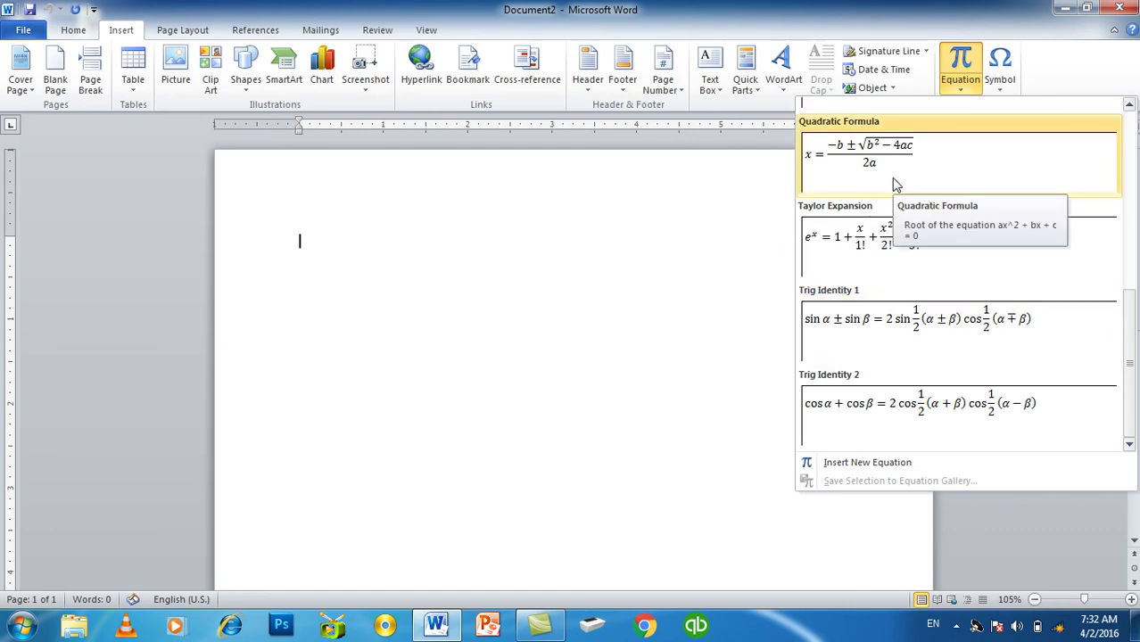
pyautogui.scroll(3, 897, 185)
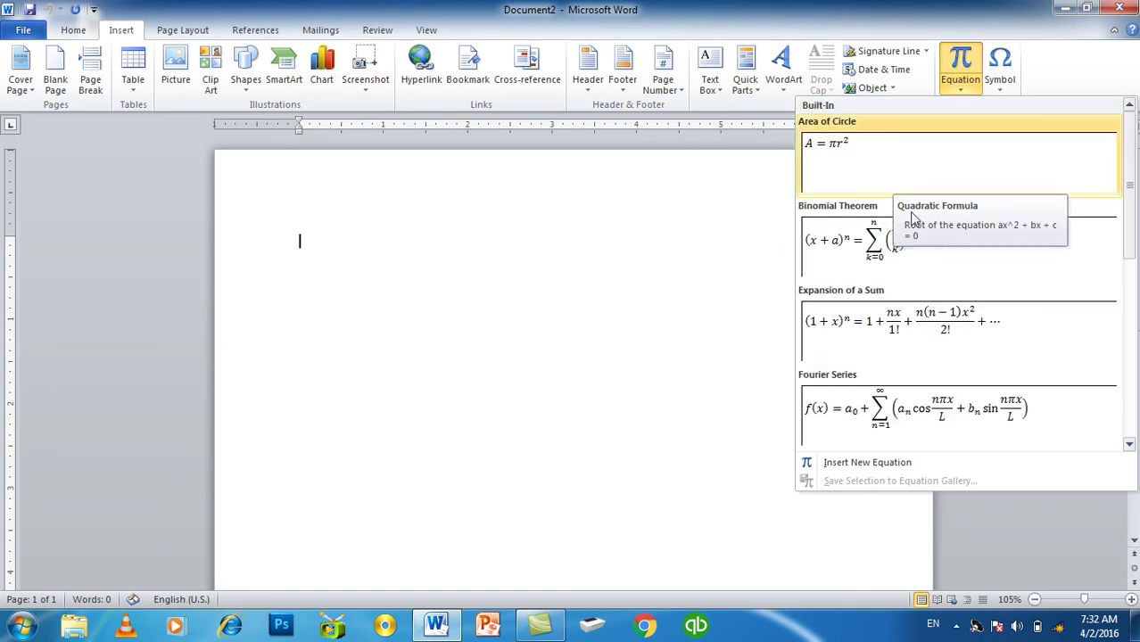
pyautogui.scroll(-3, 924, 332)
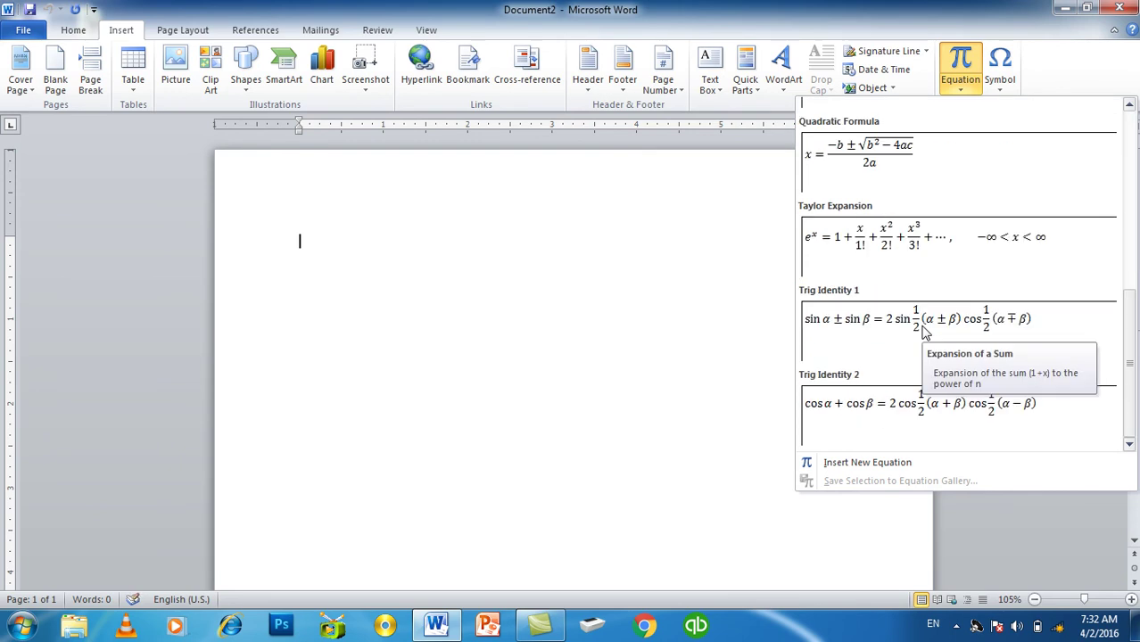
pyautogui.scroll(5, 925, 332)
pyautogui.scroll(-5, 916, 295)
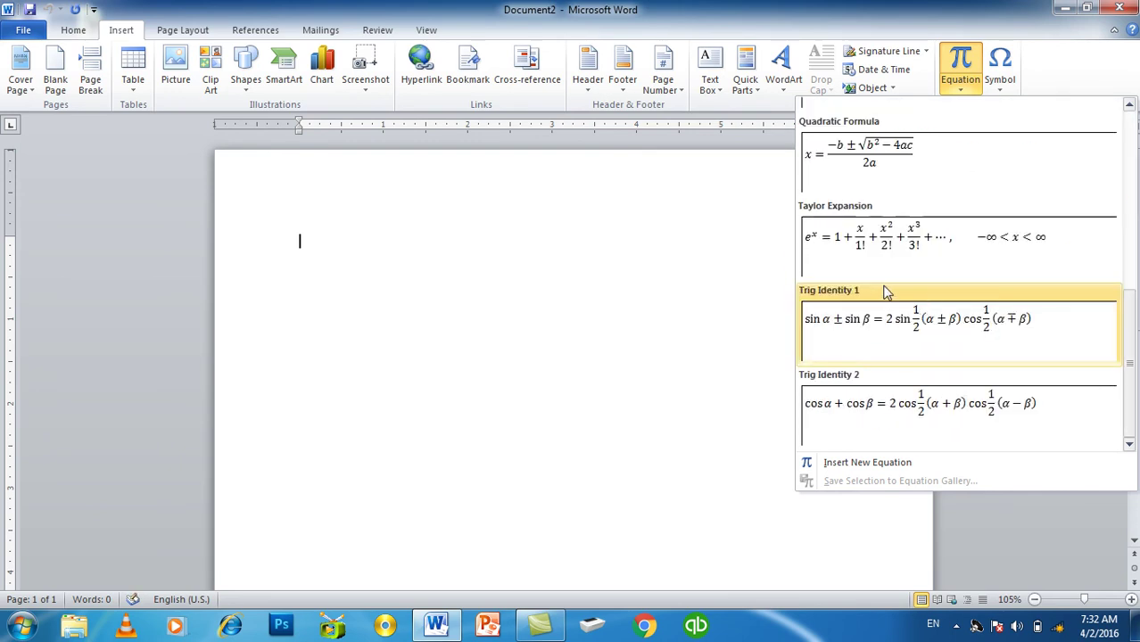
pyautogui.click(868, 465)
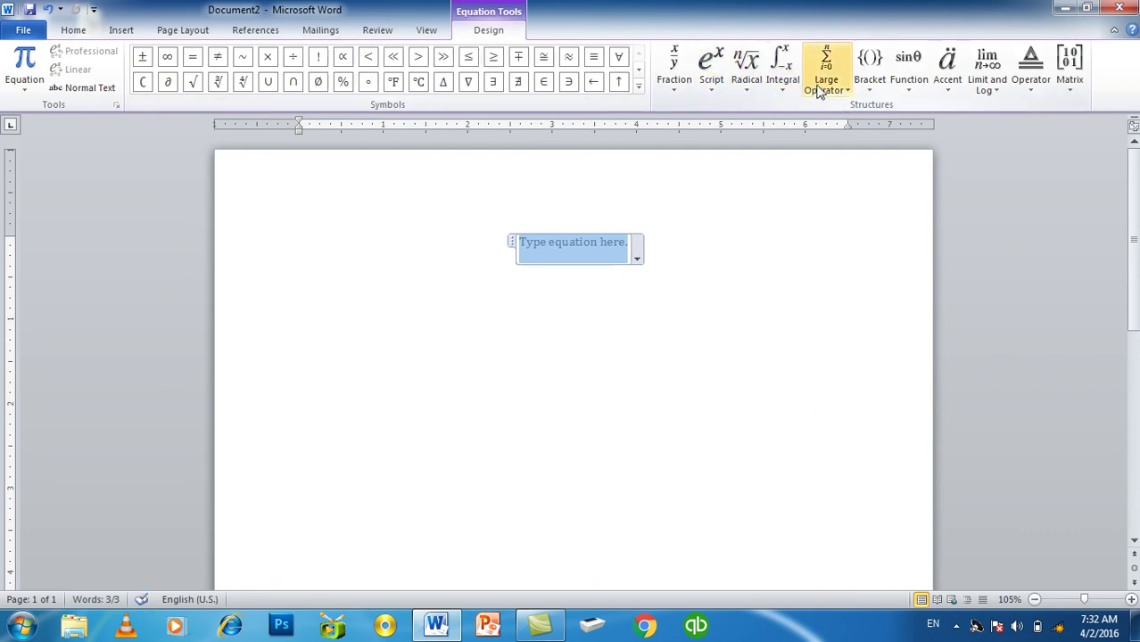
# Write the equation log 10 = 1 using the log function, then delete it
pyautogui.click(987, 95)
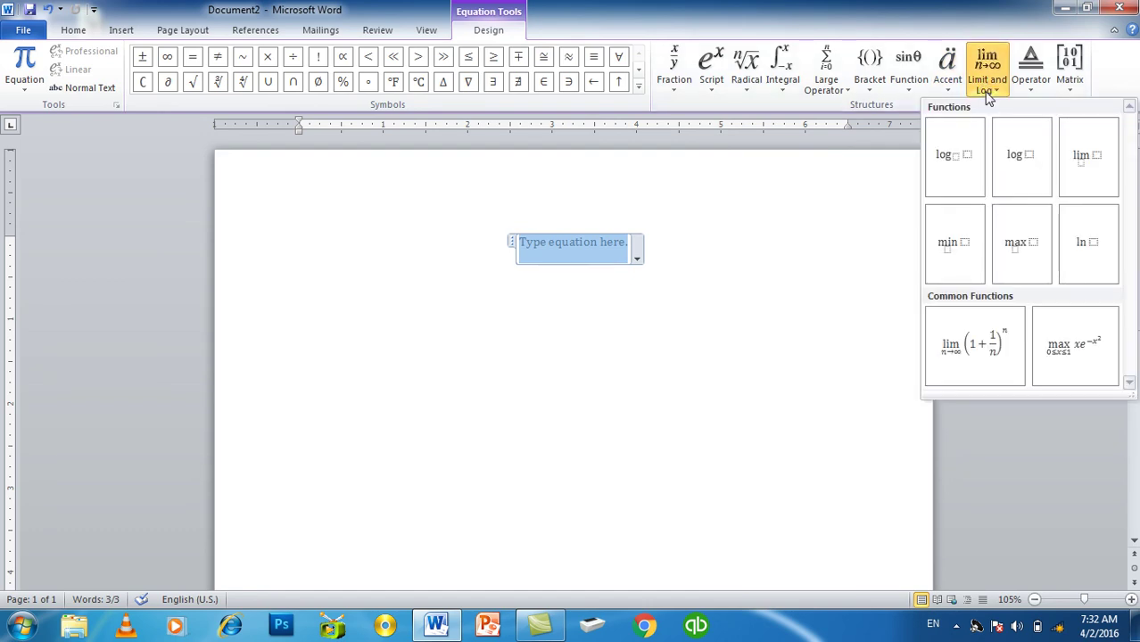
pyautogui.click(997, 166)
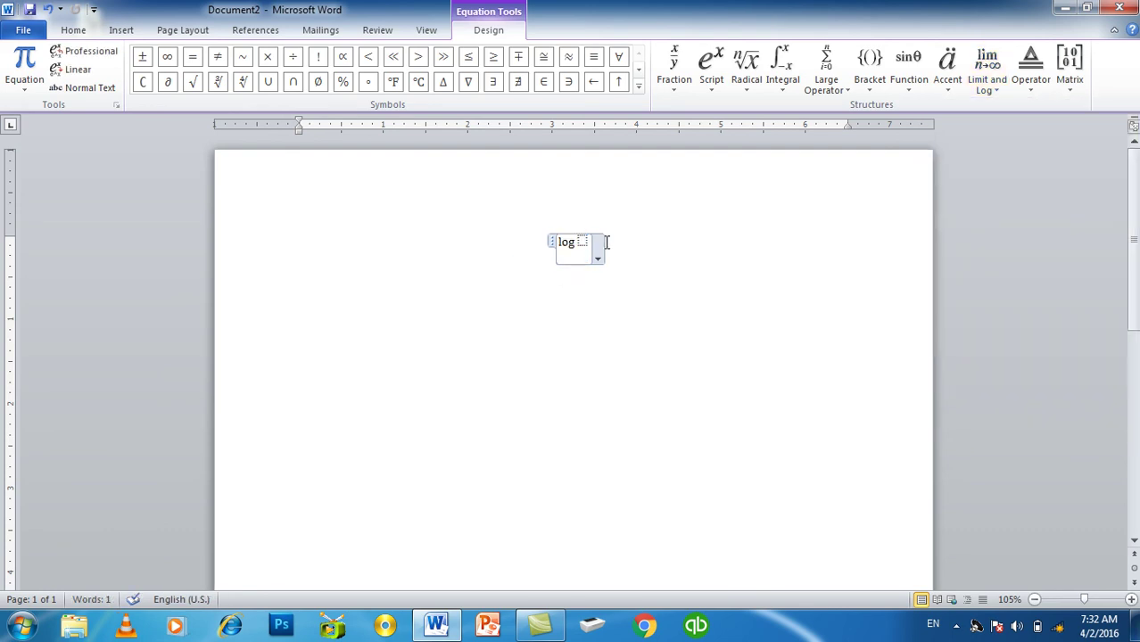
pyautogui.write('10')
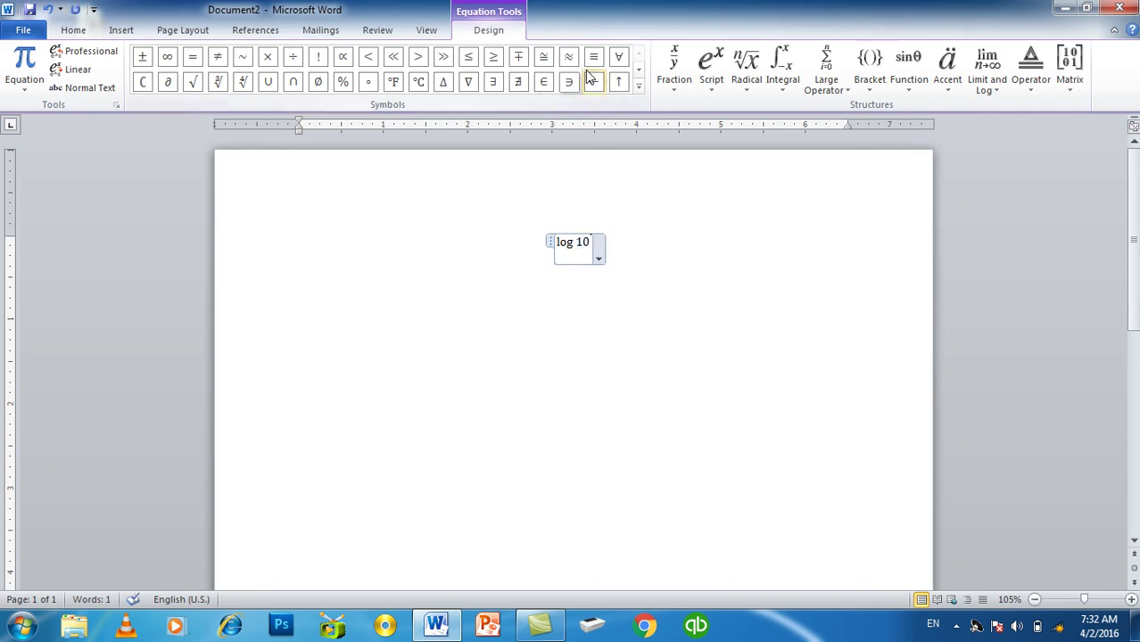
pyautogui.click(193, 59)
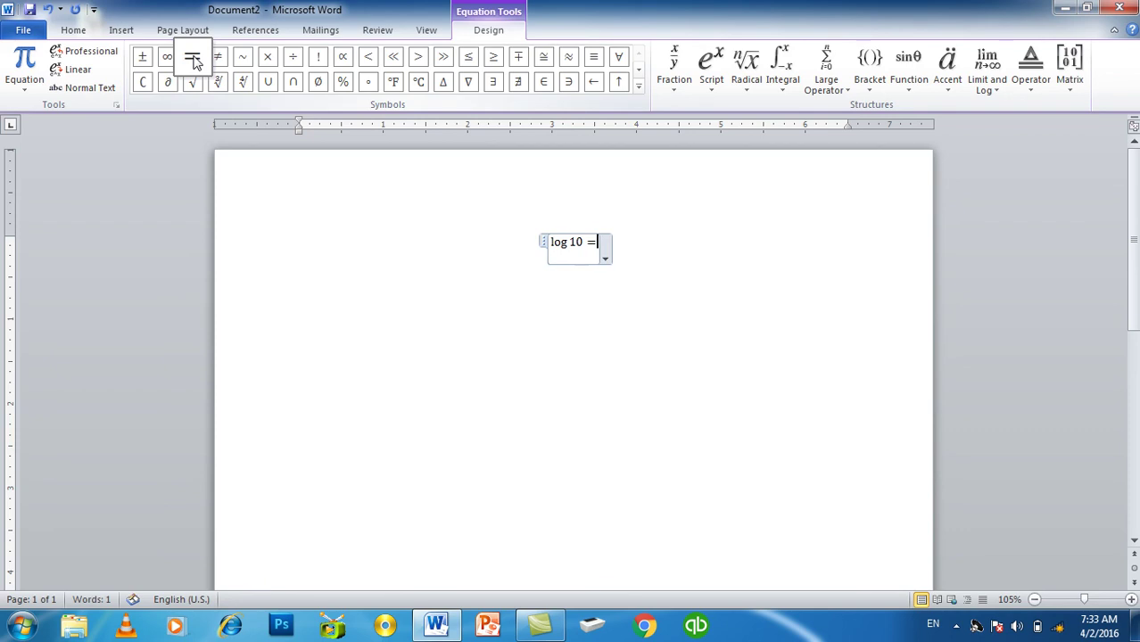
pyautogui.write('1')
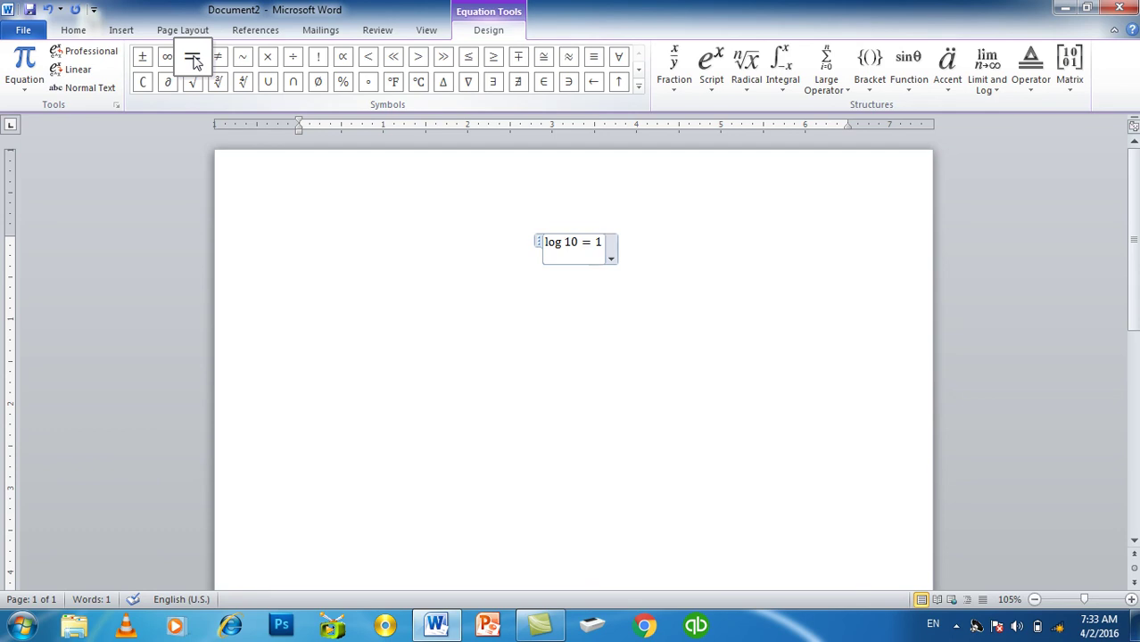
pyautogui.hotkey('ctrl', 'a')
pyautogui.press('Delete')
pyautogui.click(125, 30)
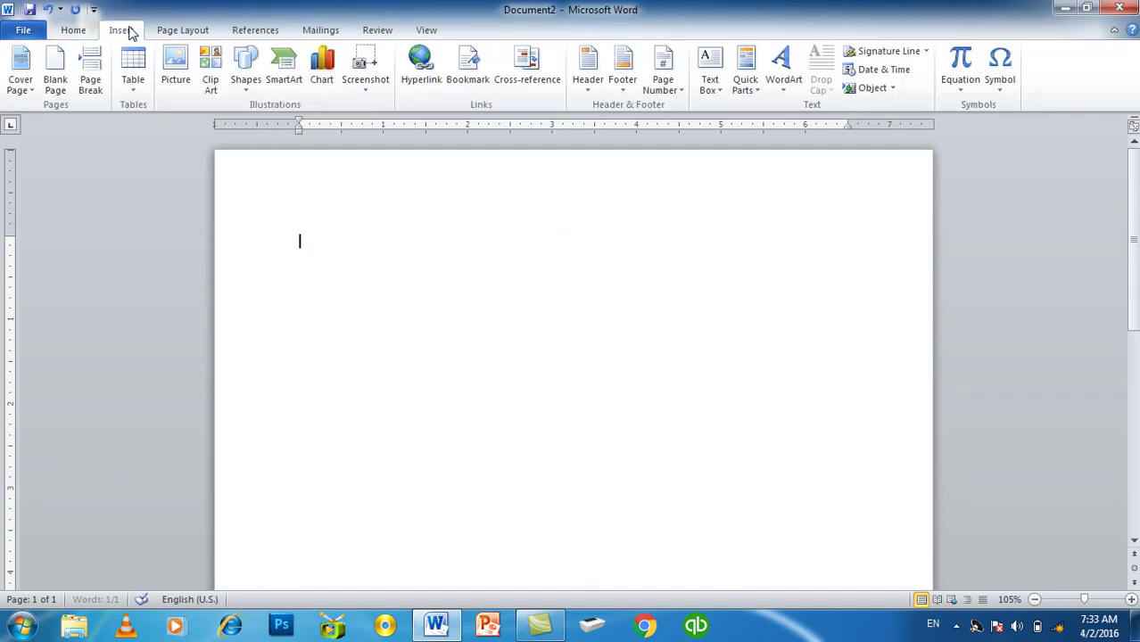
pyautogui.click(955, 92)
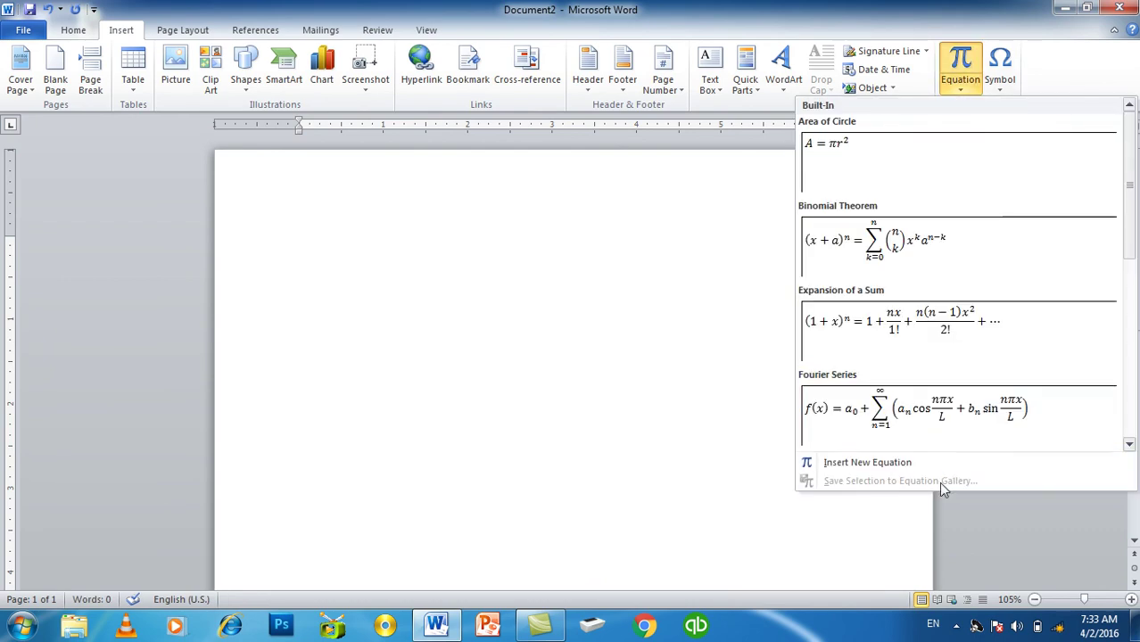
pyautogui.click(712, 400)
pyautogui.click(992, 91)
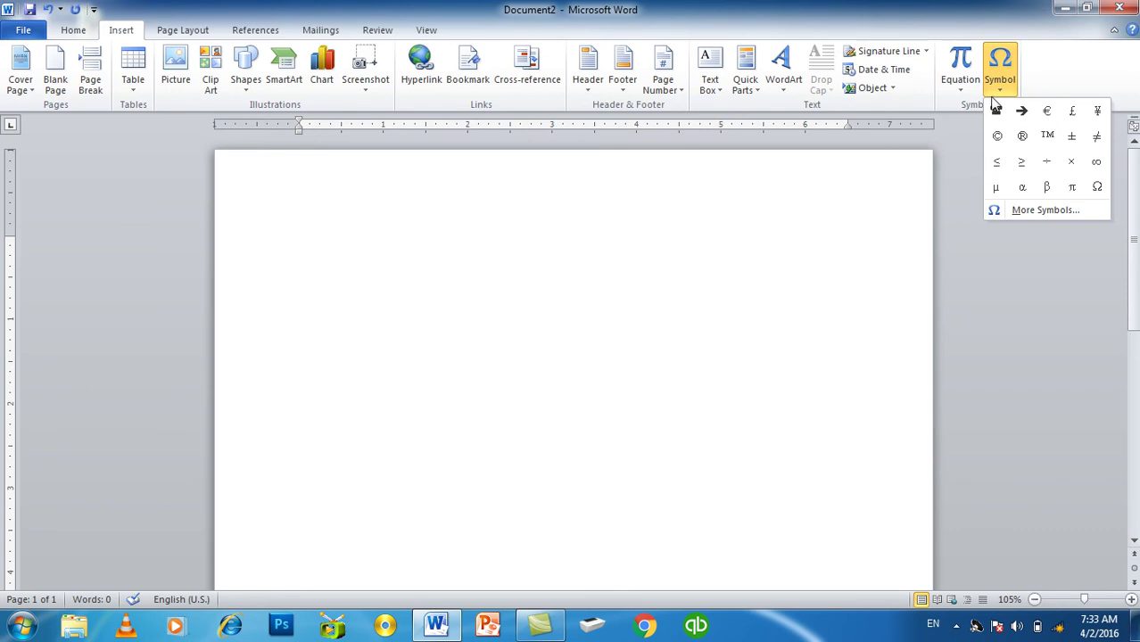
pyautogui.click(1037, 214)
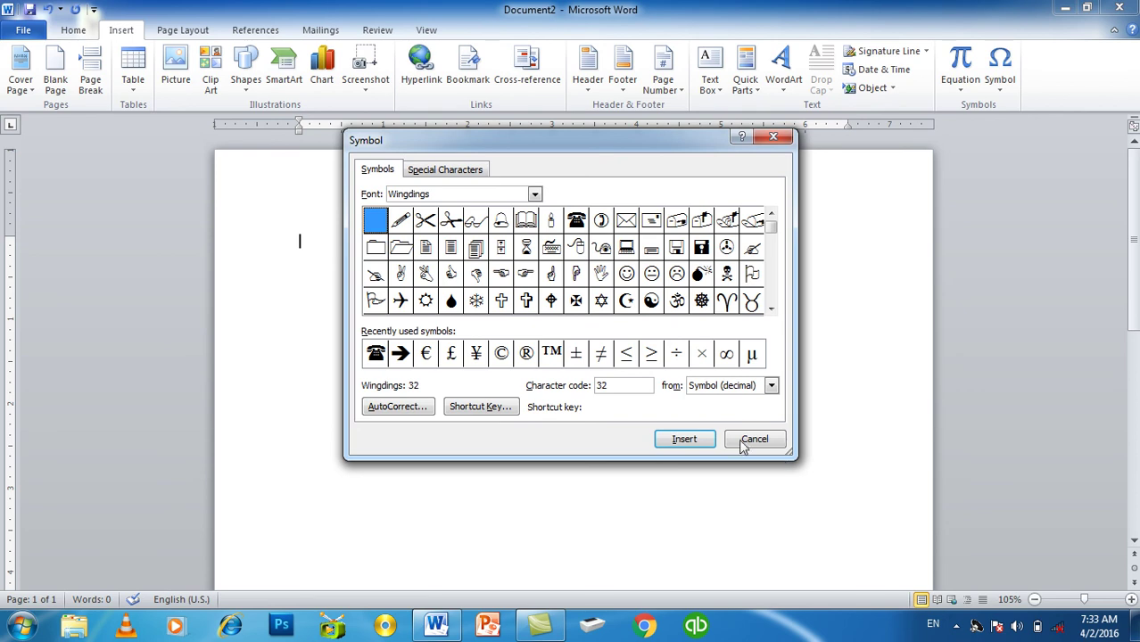
pyautogui.click(535, 195)
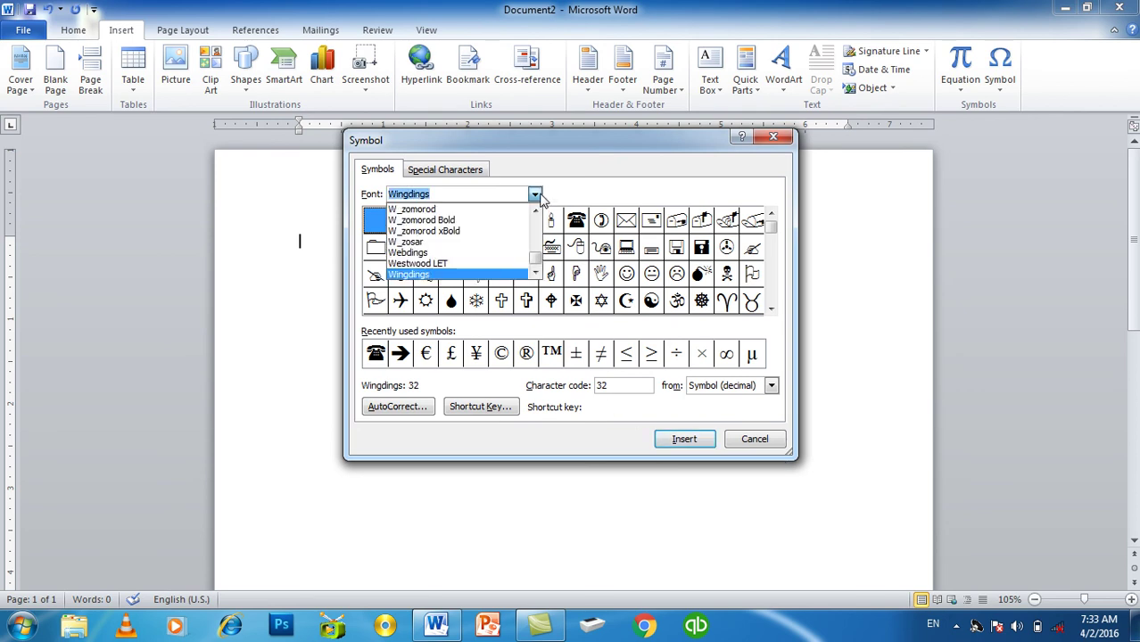
pyautogui.scroll(-2, 535, 228)
pyautogui.scroll(3, 539, 237)
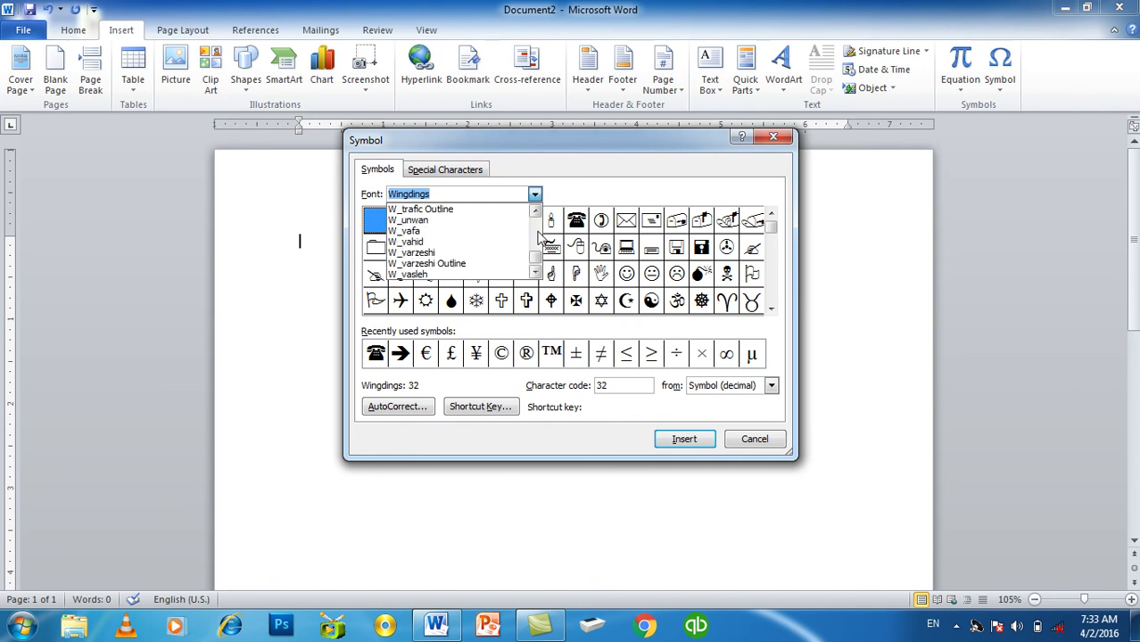
pyautogui.moveTo(539, 263); pyautogui.dragTo(538, 219)
pyautogui.click(420, 210)
pyautogui.moveTo(771, 229); pyautogui.dragTo(771, 290)
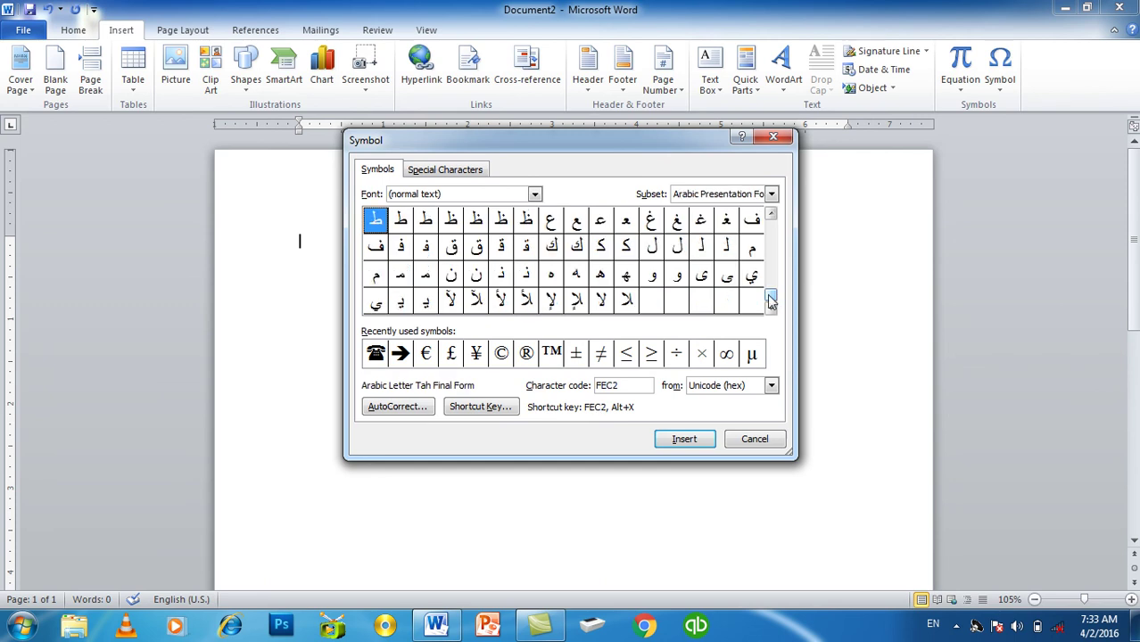
pyautogui.moveTo(774, 306)
pyautogui.mouseDown()
pyautogui.moveTo(770, 281)
pyautogui.moveTo(771, 310)
pyautogui.mouseUp()
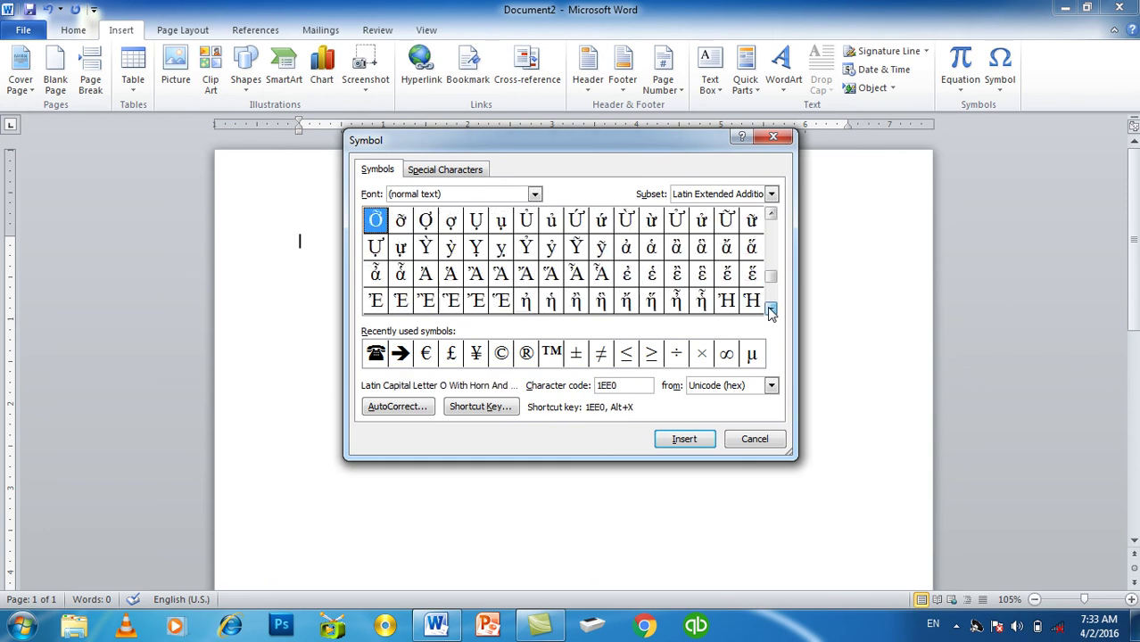
pyautogui.moveTo(771, 310); pyautogui.dragTo(771, 311)
pyautogui.click(771, 193)
pyautogui.click(773, 212)
pyautogui.click(790, 219)
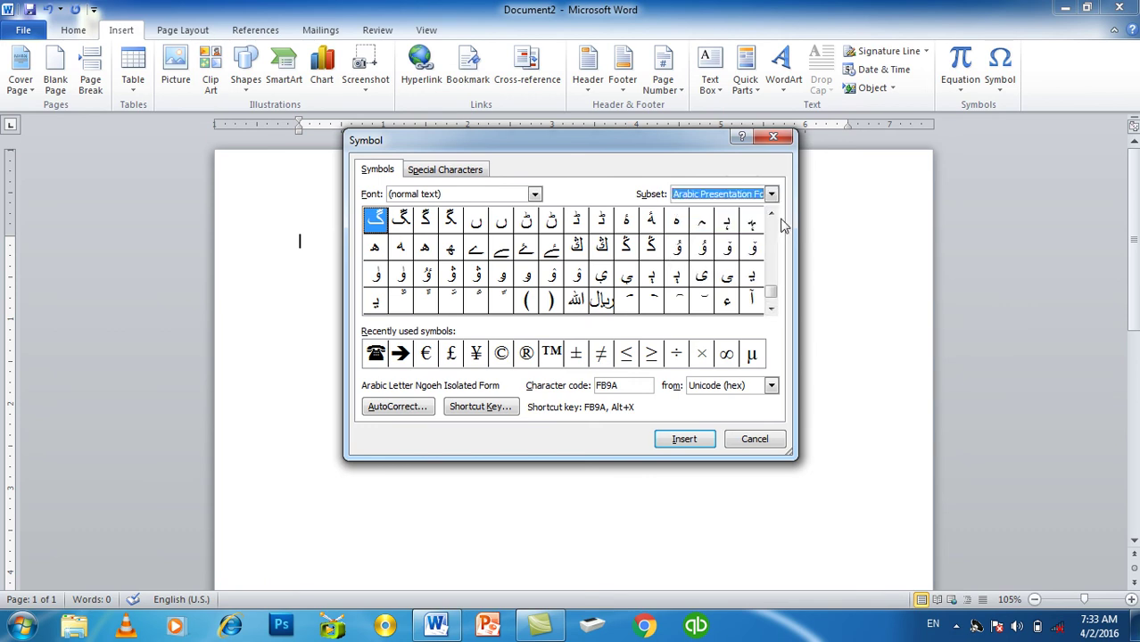
pyautogui.click(771, 215)
pyautogui.click(771, 215)
pyautogui.click(771, 215)
pyautogui.click(771, 215)
pyautogui.click(771, 215)
pyautogui.click(770, 215)
pyautogui.click(771, 215)
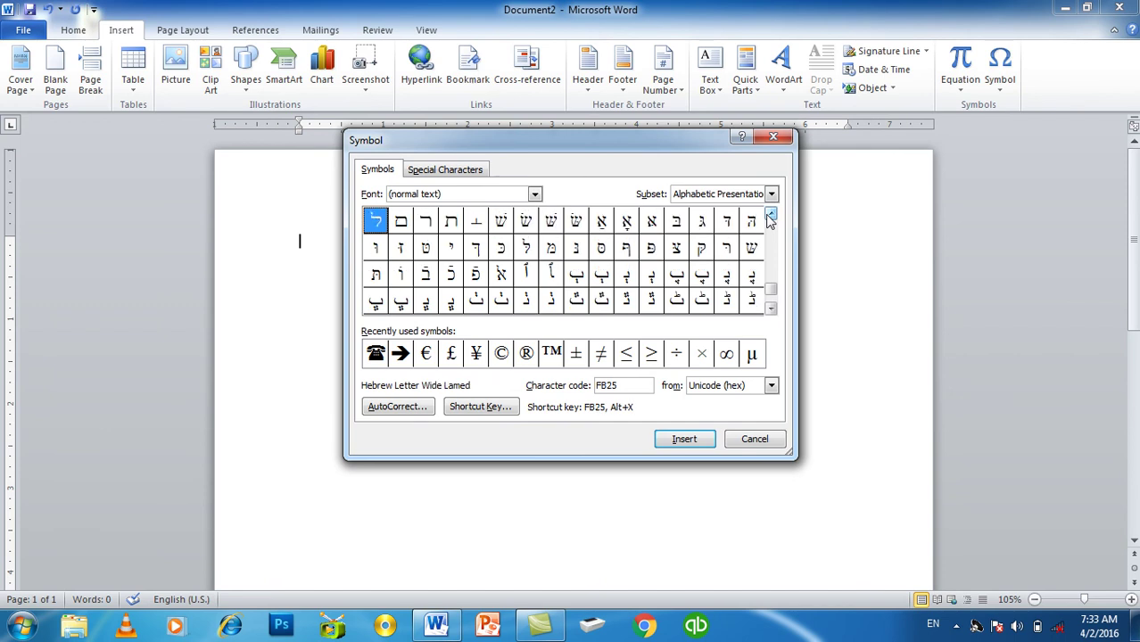
pyautogui.click(577, 273)
pyautogui.click(684, 439)
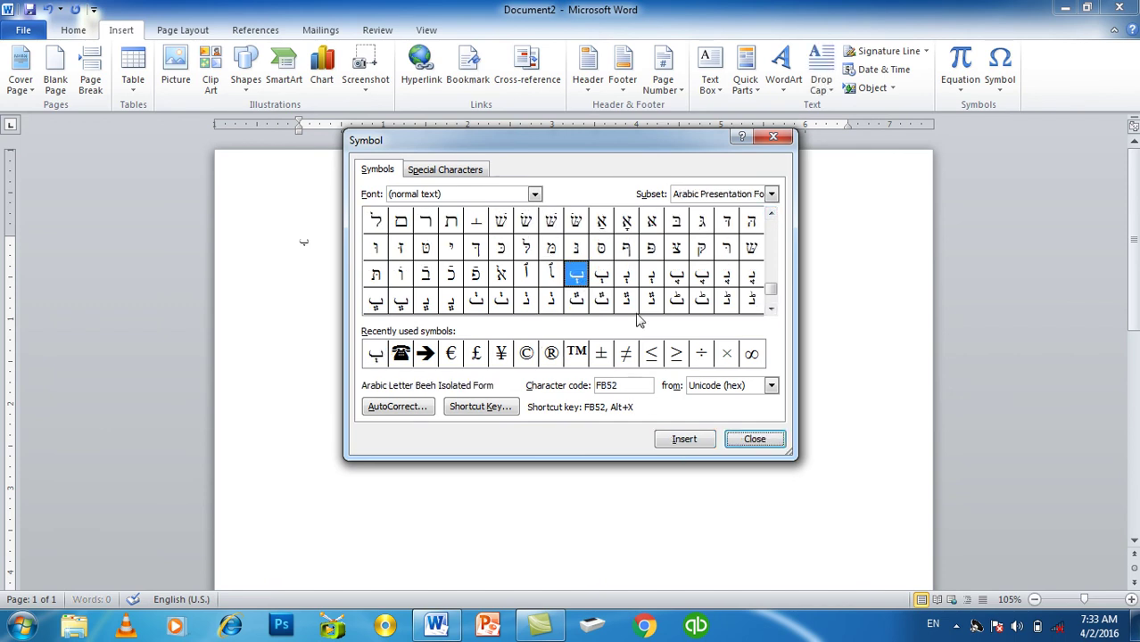
pyautogui.click(627, 300)
pyautogui.click(685, 439)
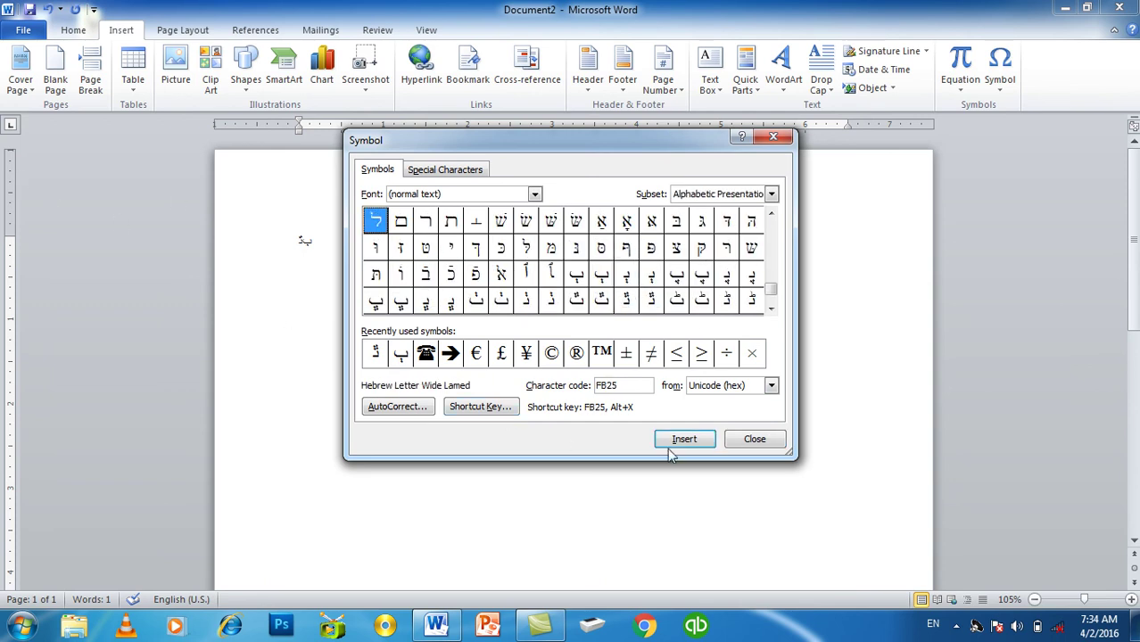
pyautogui.click(748, 441)
pyautogui.click(206, 238)
pyautogui.hotkey('alt', 'shift')
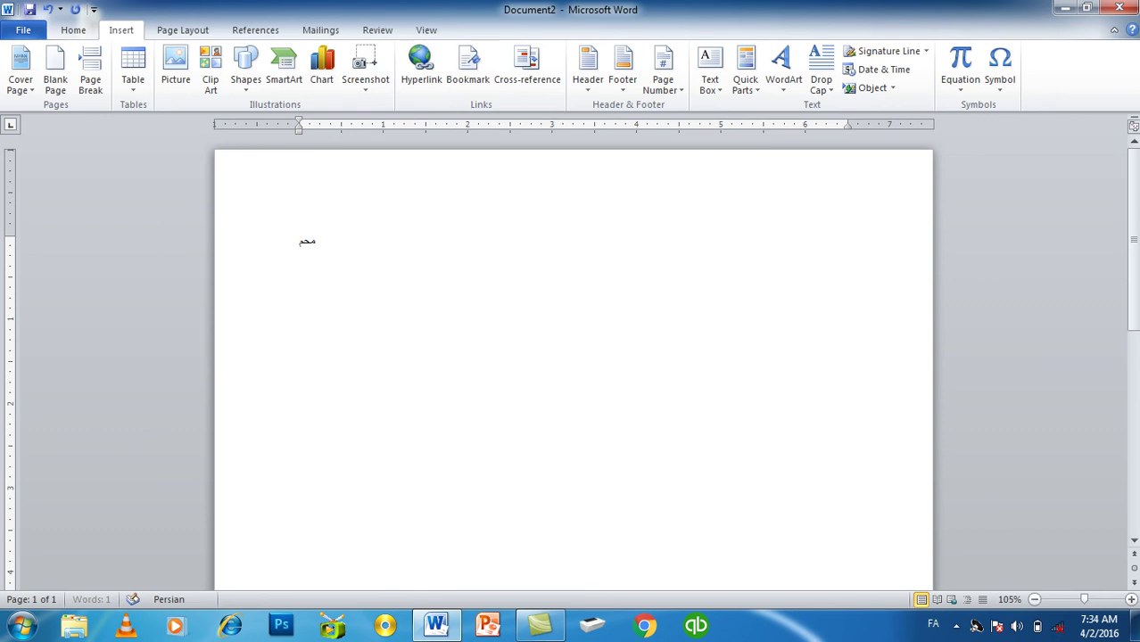
pyautogui.click(211, 239)
pyautogui.press('Delete')
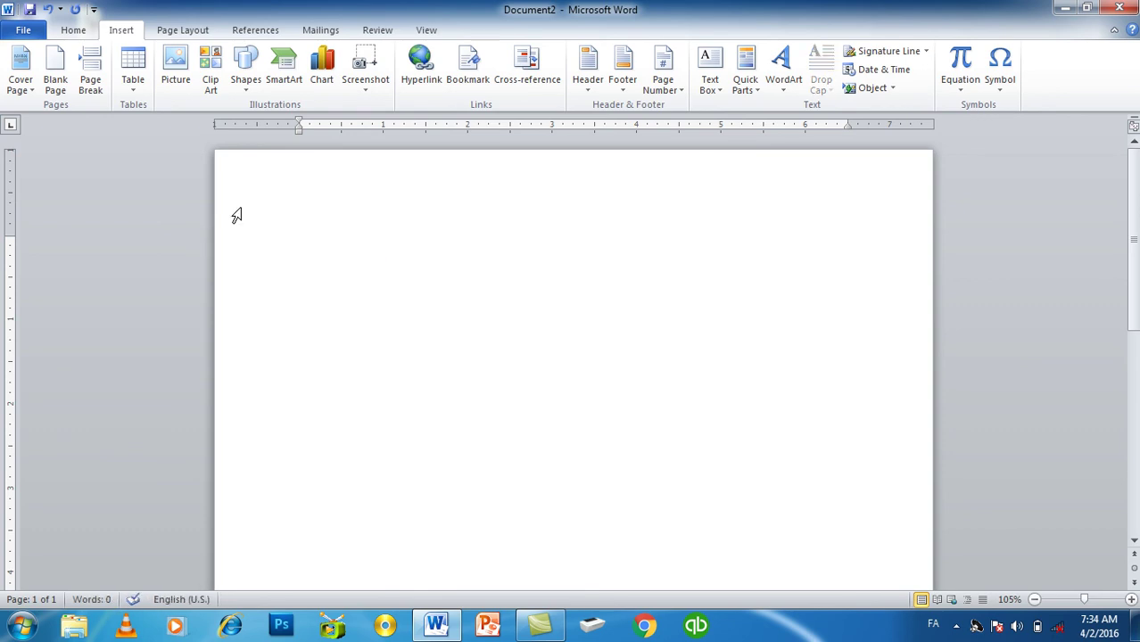
pyautogui.hotkey('alt', 'shift')
pyautogui.hotkey('alt', 'shift')
# Generate sample paragraphs with the =rand formula
pyautogui.click(169, 30)
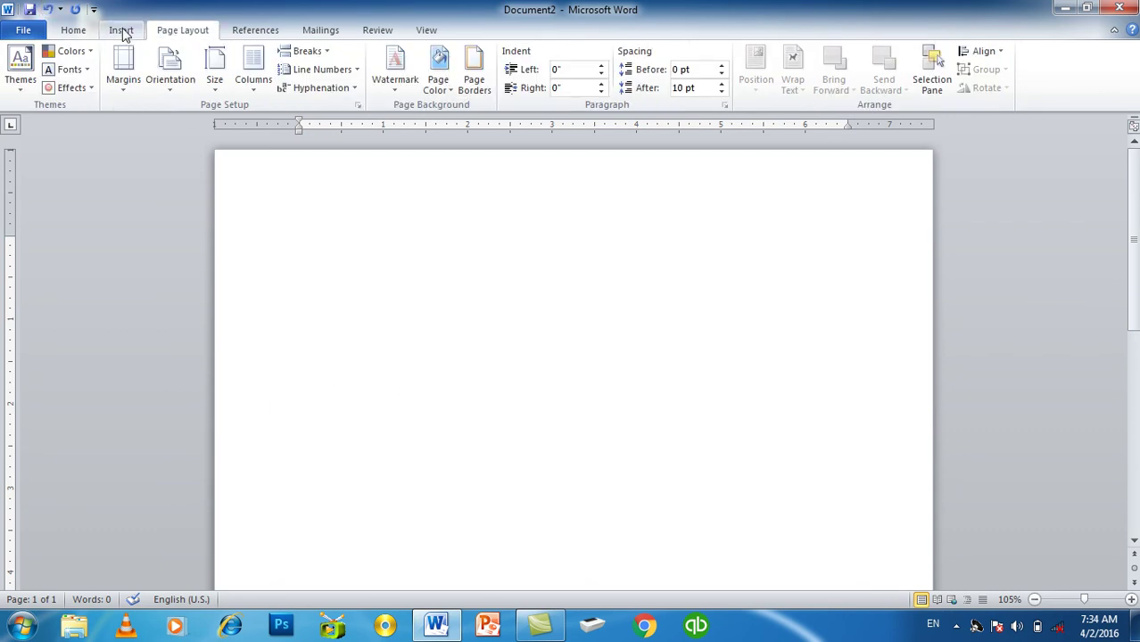
pyautogui.write('=rand(')
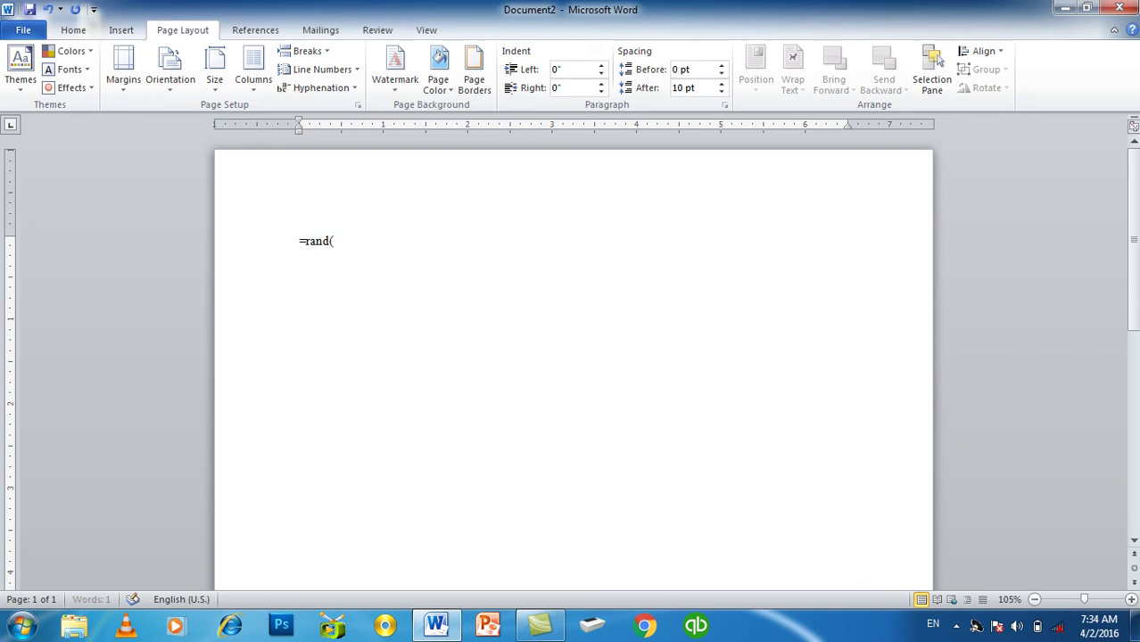
pyautogui.write(')')
pyautogui.press('Return')
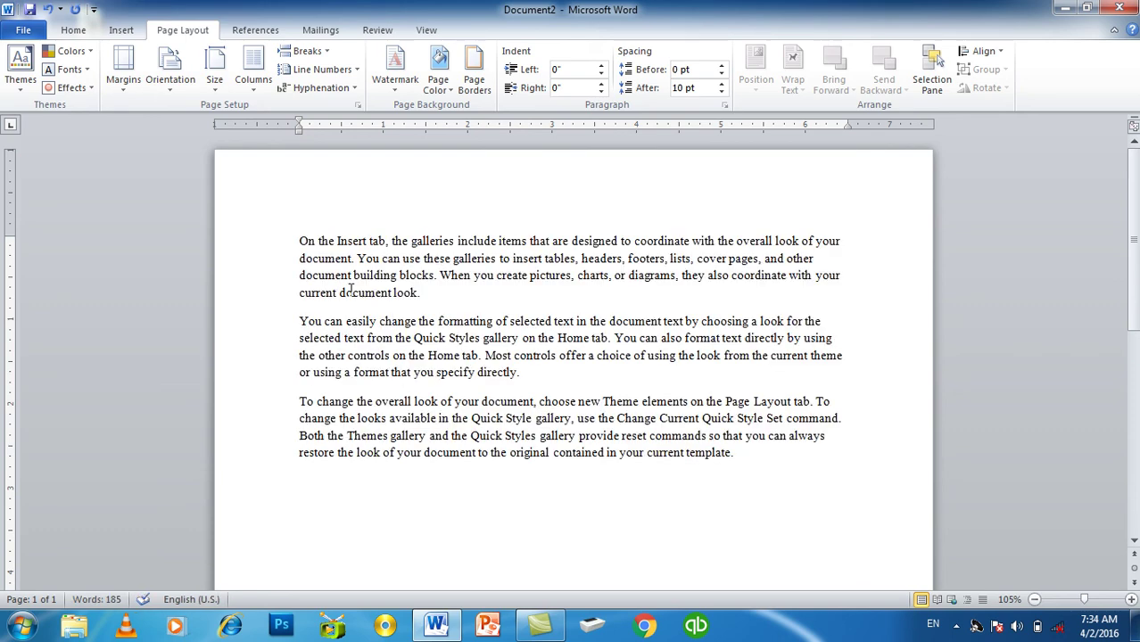
# Draw a heart shape over the sample paragraphs and move it up and left
pyautogui.click(121, 31)
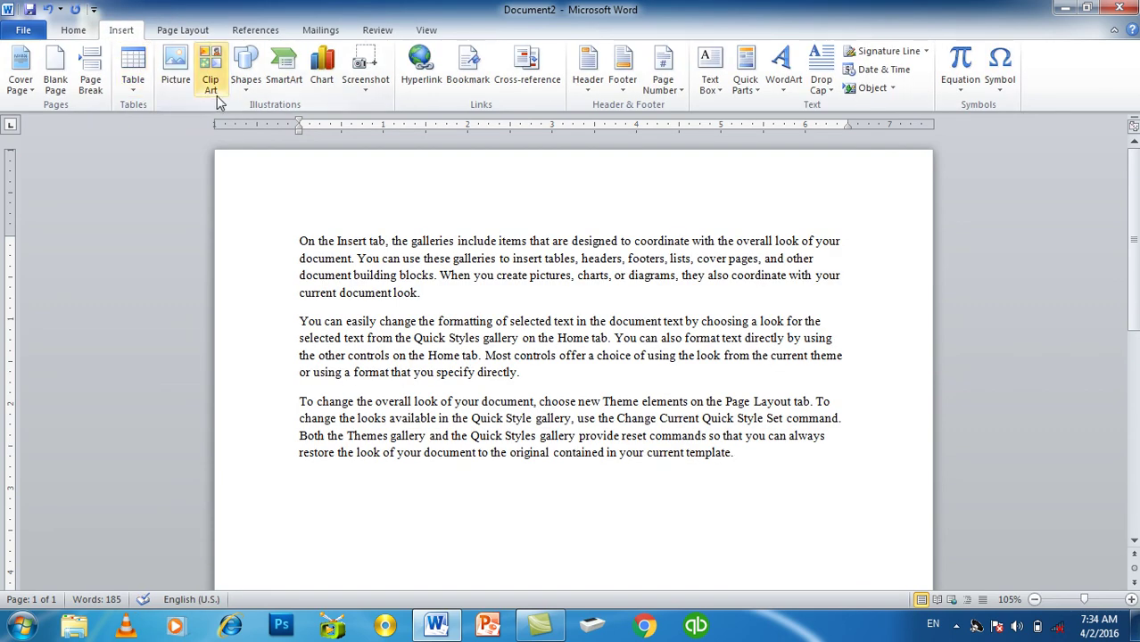
pyautogui.click(248, 89)
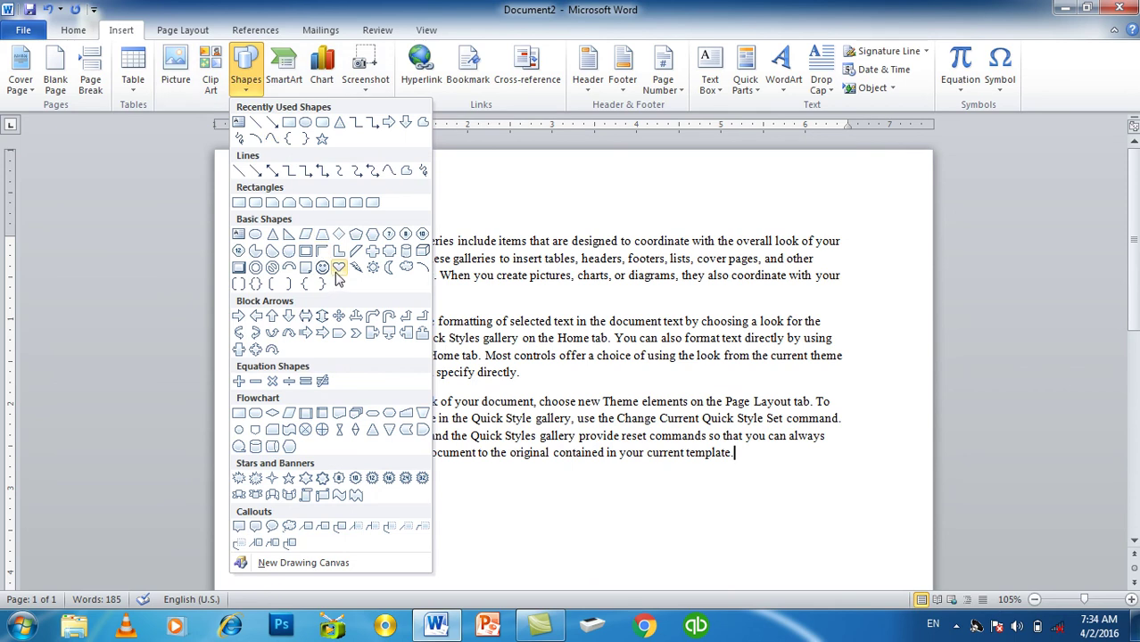
pyautogui.click(338, 269)
pyautogui.moveTo(489, 292)
pyautogui.mouseDown()
pyautogui.moveTo(787, 549)
pyautogui.moveTo(771, 527)
pyautogui.mouseUp()
pyautogui.moveTo(734, 407); pyautogui.dragTo(667, 376)
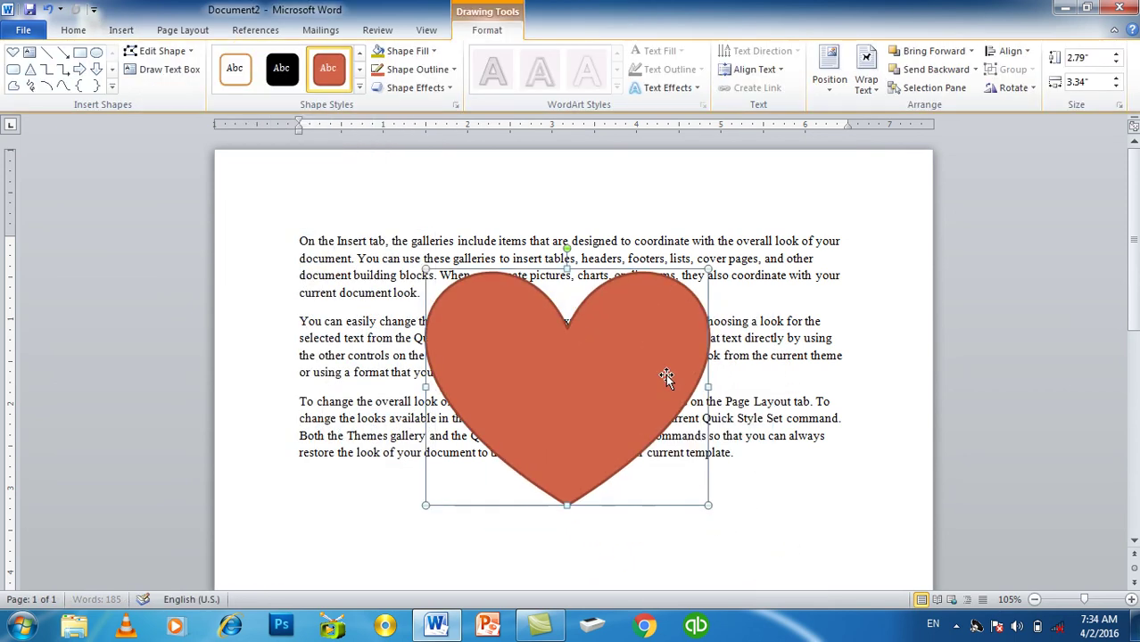
# Fill the heart with red, remove its outline, and deselect it
pyautogui.click(360, 87)
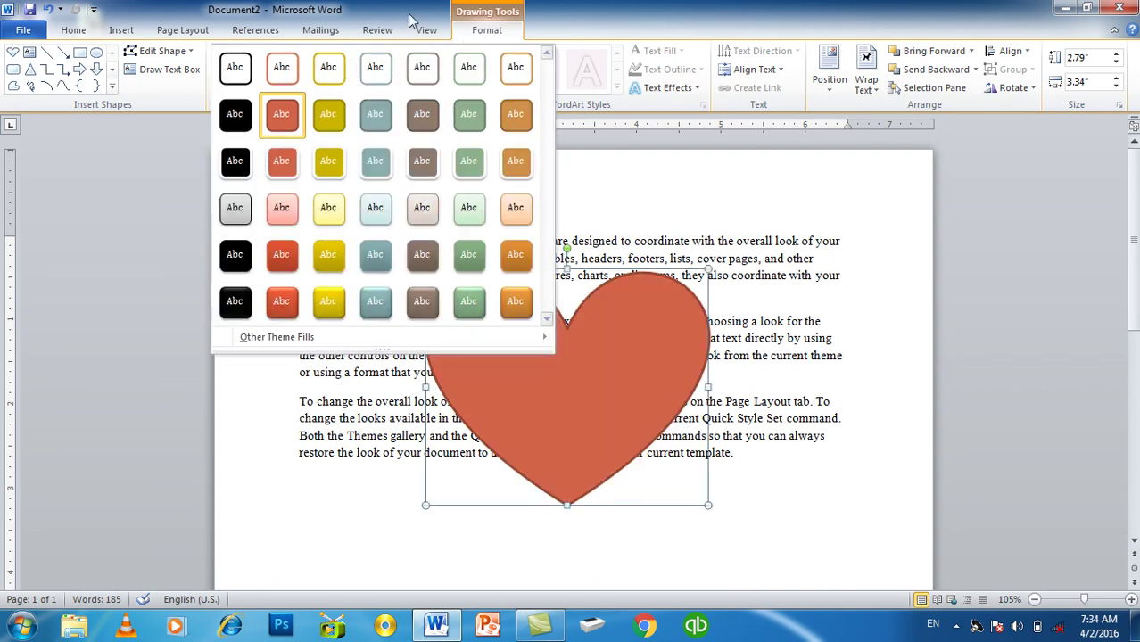
pyautogui.click(408, 13)
pyautogui.click(410, 51)
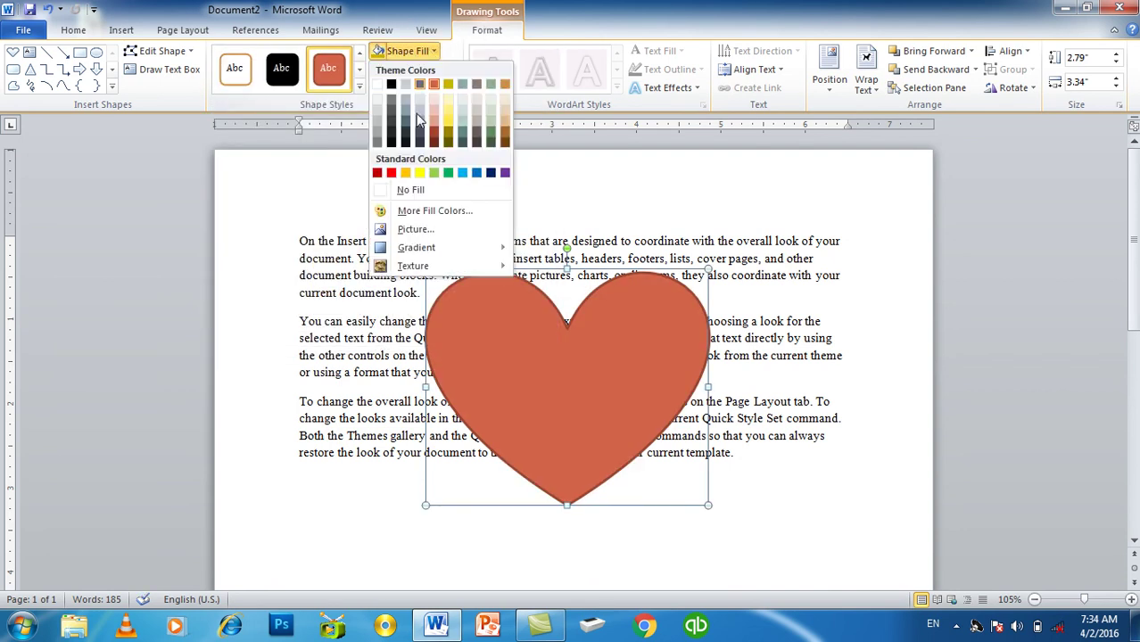
pyautogui.click(392, 173)
pyautogui.click(416, 68)
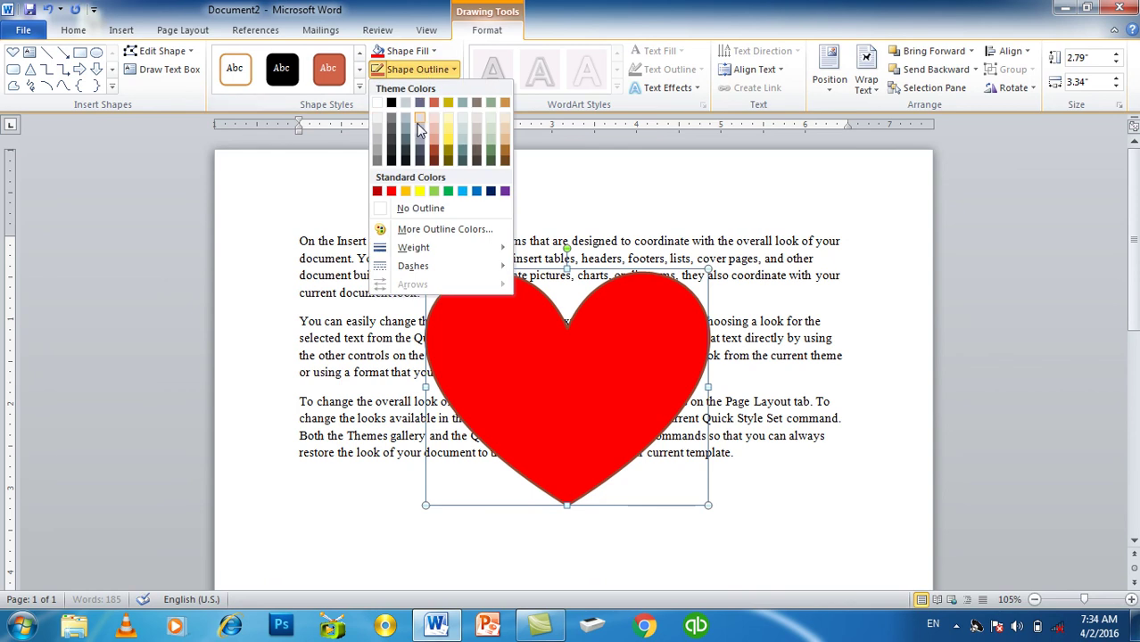
pyautogui.click(419, 207)
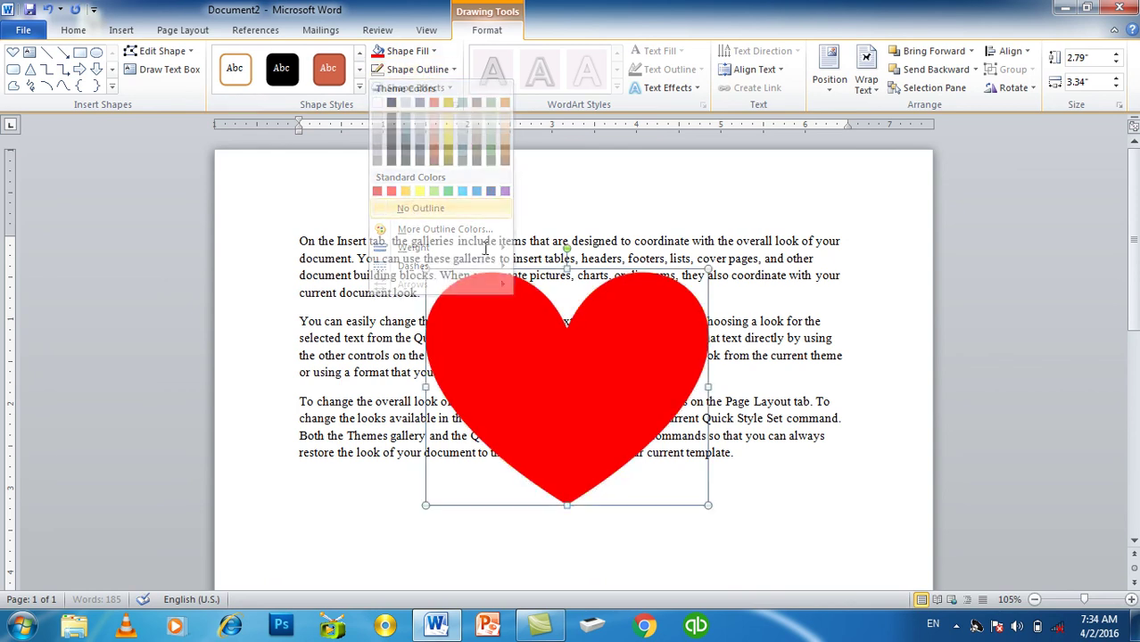
pyautogui.click(823, 358)
pyautogui.click(182, 29)
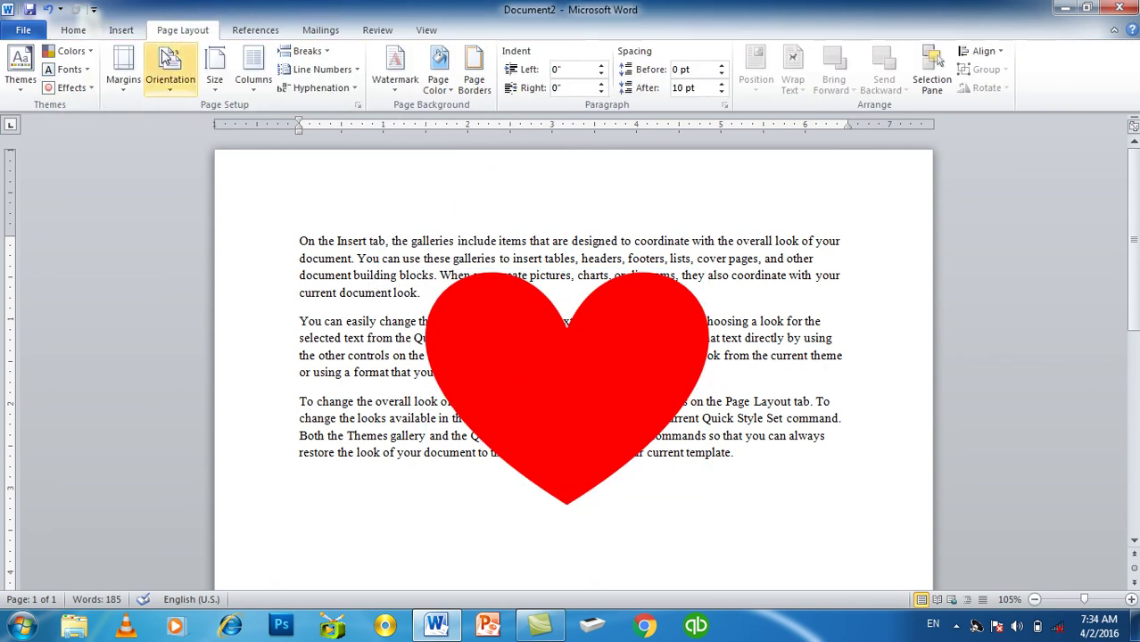
# Preview the document themes and theme colour schemes without applying any
pyautogui.click(20, 80)
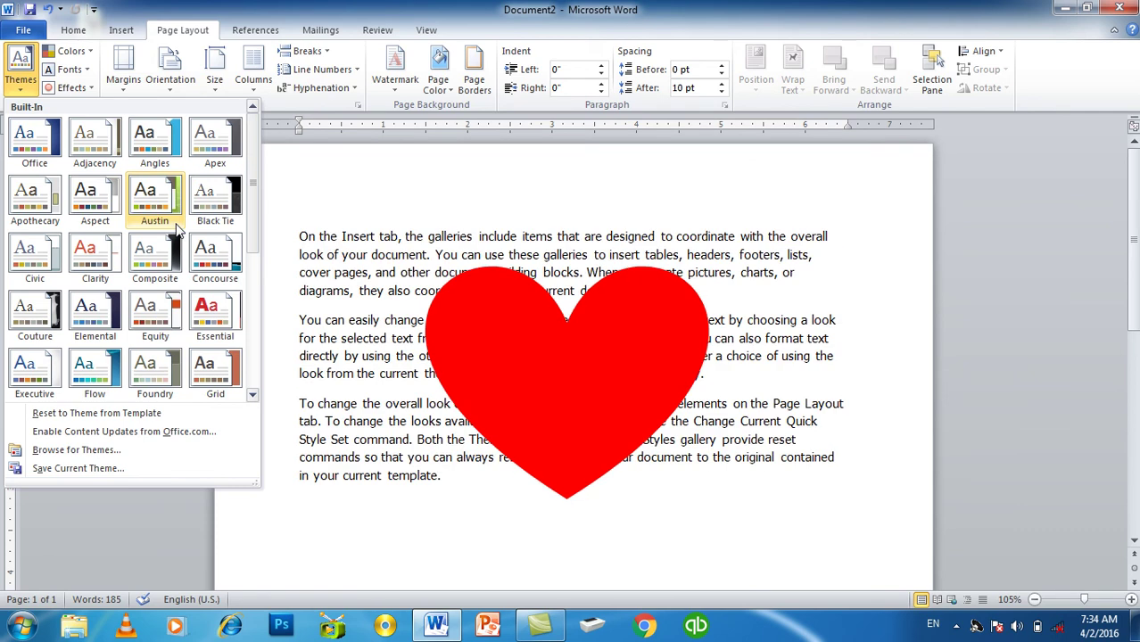
pyautogui.click(522, 369)
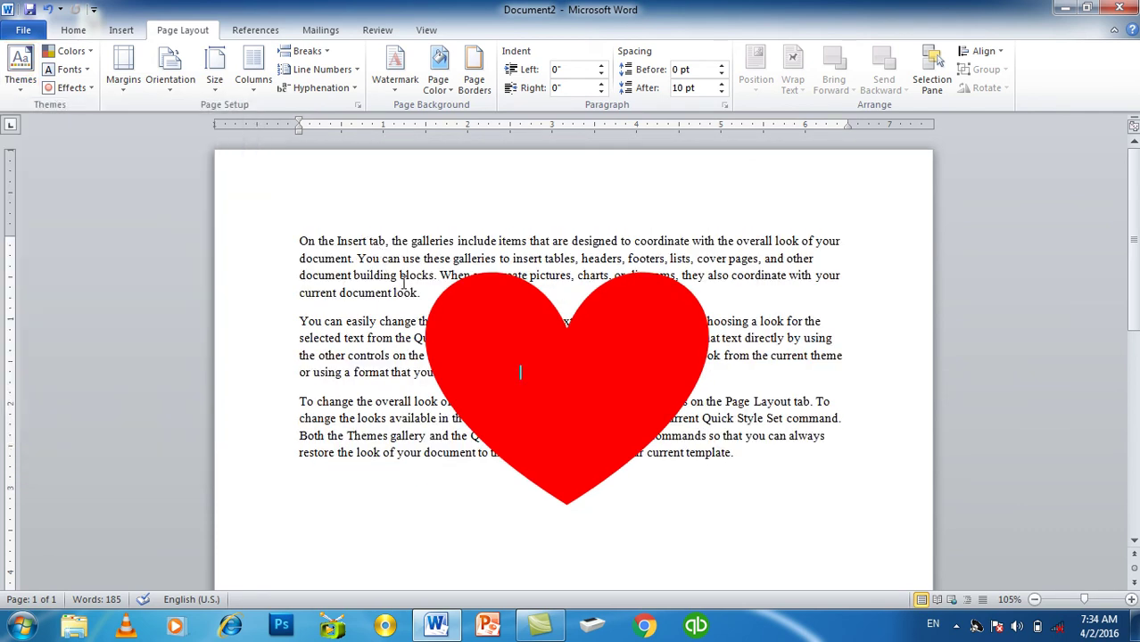
pyautogui.click(522, 370)
pyautogui.click(57, 53)
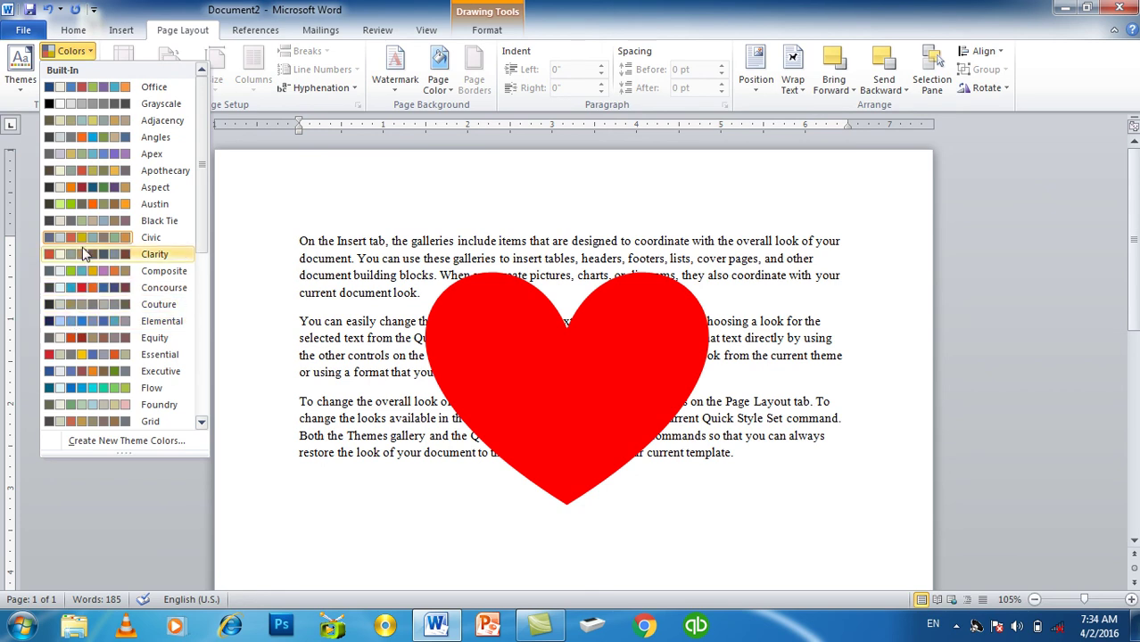
pyautogui.click(636, 398)
# Give the heart a yellow gradient shape style
pyautogui.click(489, 26)
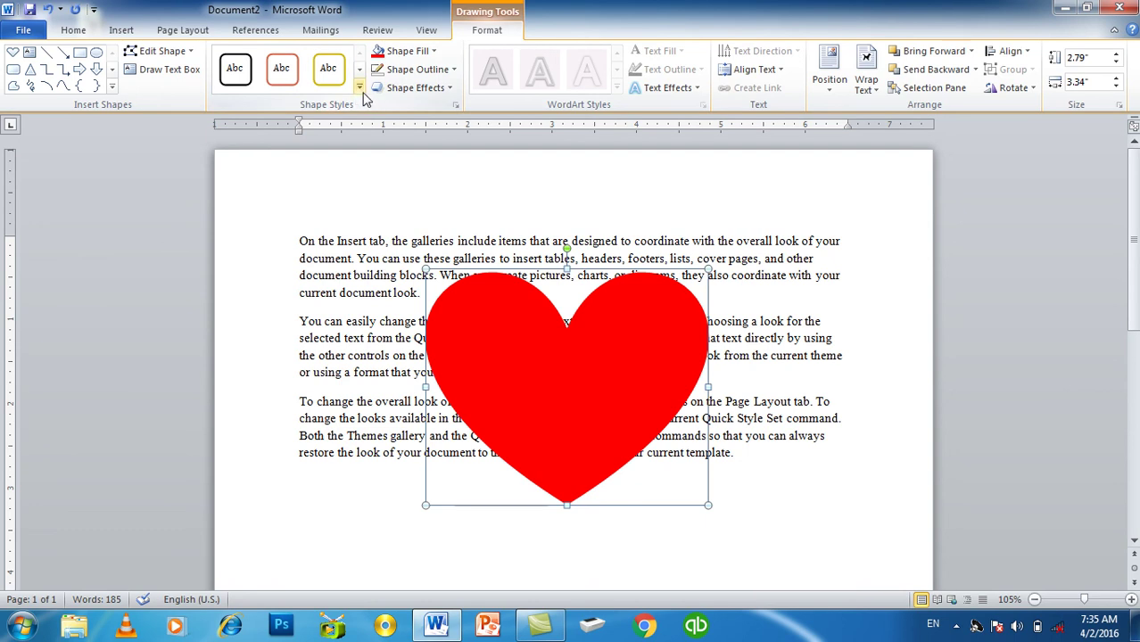
pyautogui.click(361, 89)
pyautogui.click(334, 254)
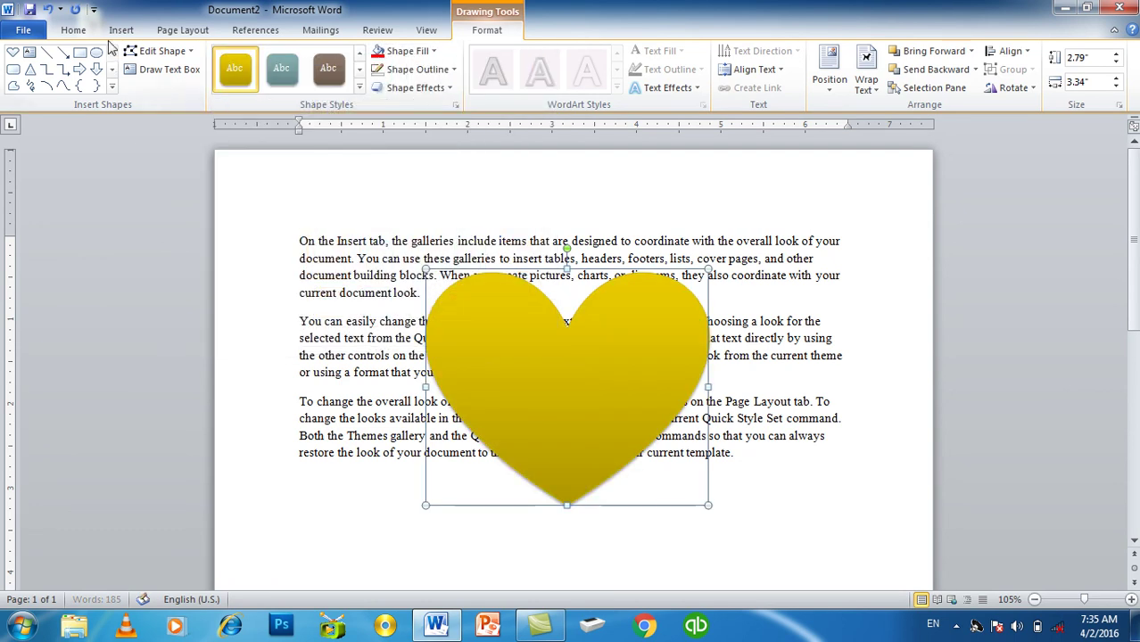
# Apply a sans-serif theme font set to the document text
pyautogui.click(182, 29)
pyautogui.click(72, 51)
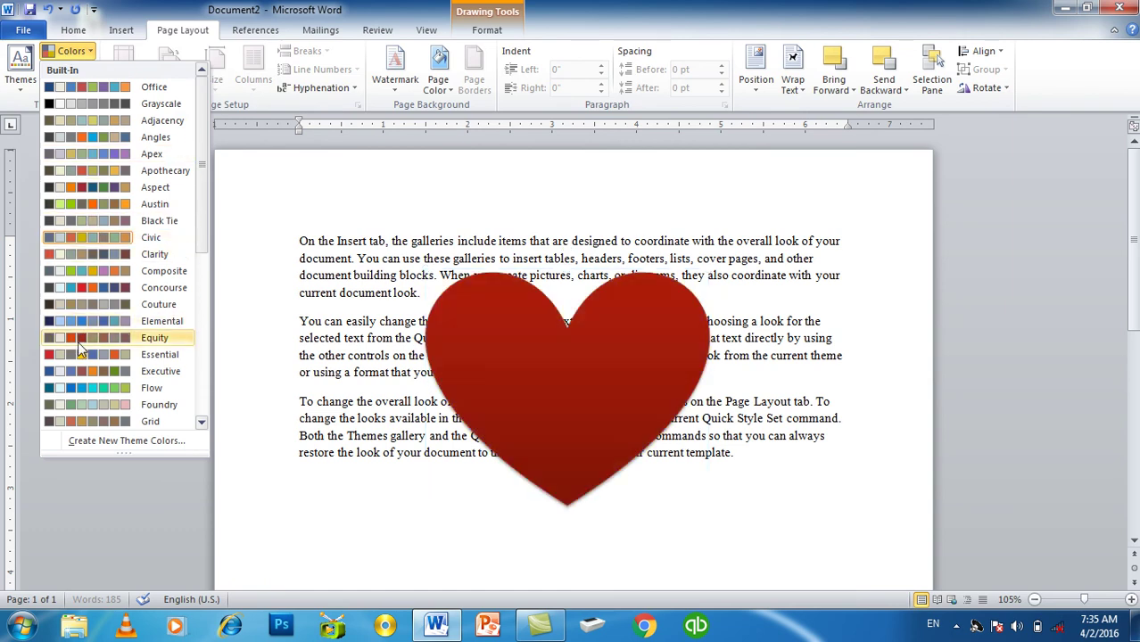
pyautogui.click(308, 209)
pyautogui.click(75, 71)
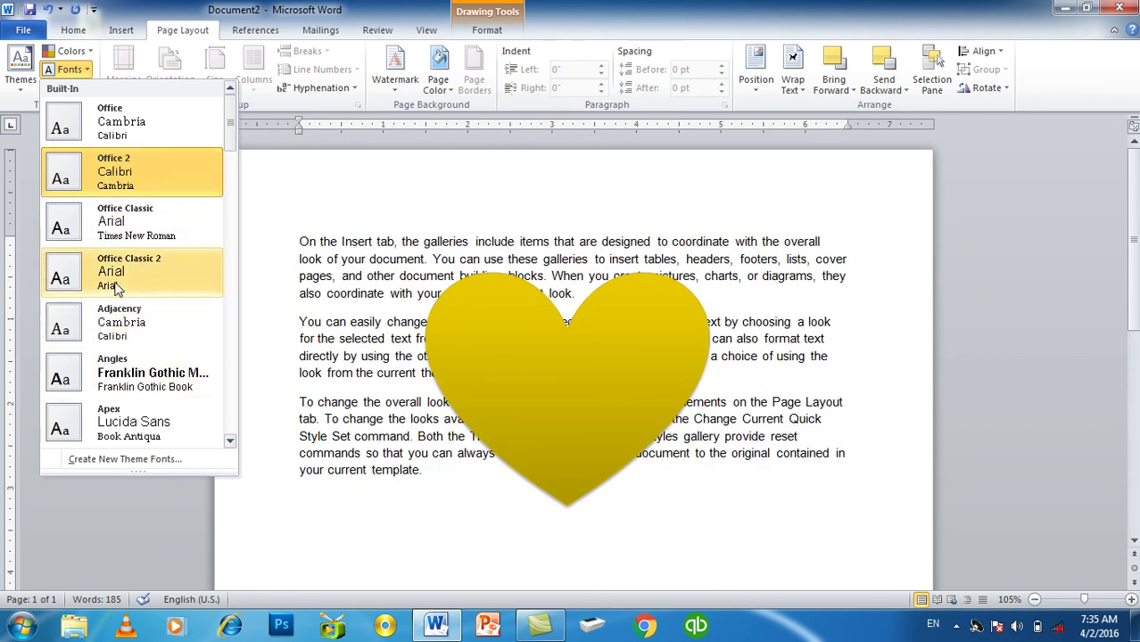
pyautogui.click(75, 69)
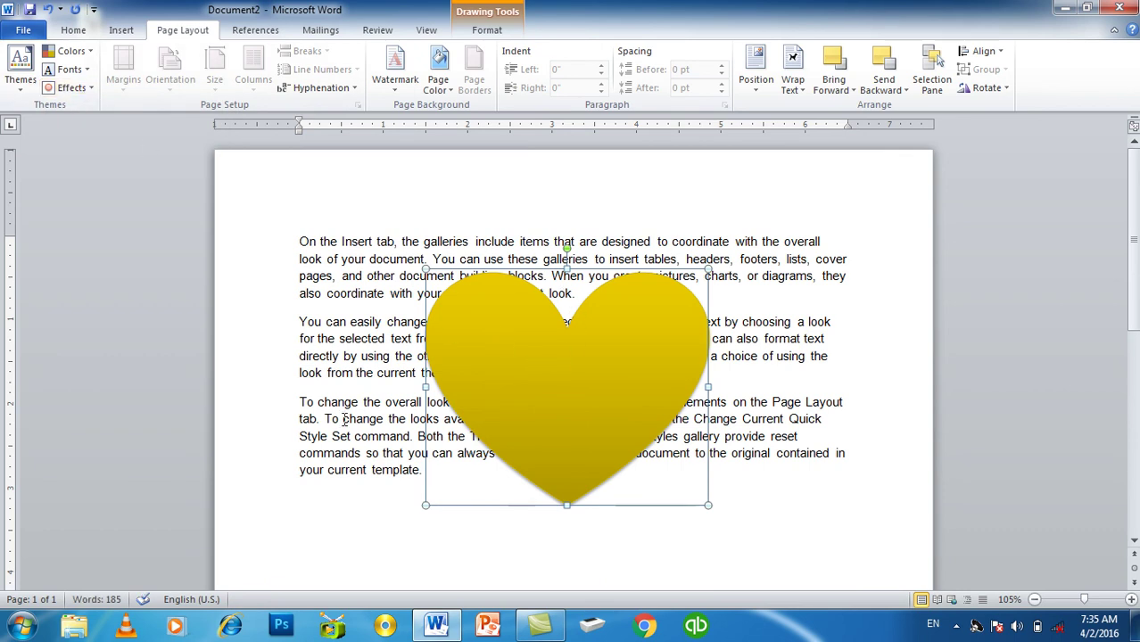
# Give the heart a dark theme-colour outline
pyautogui.click(486, 29)
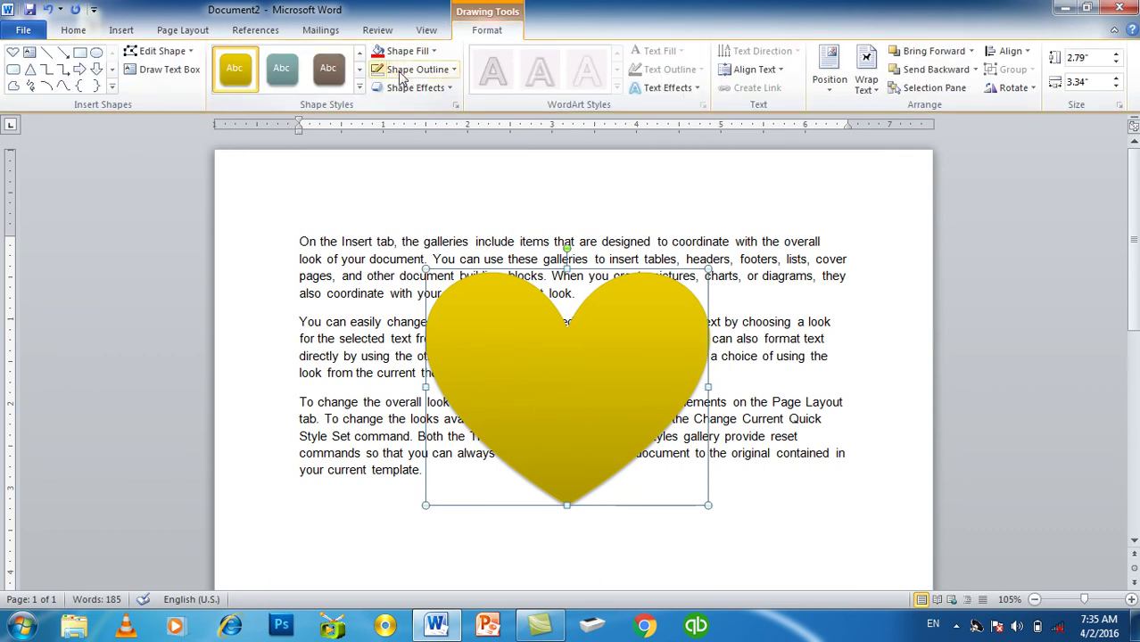
pyautogui.click(418, 71)
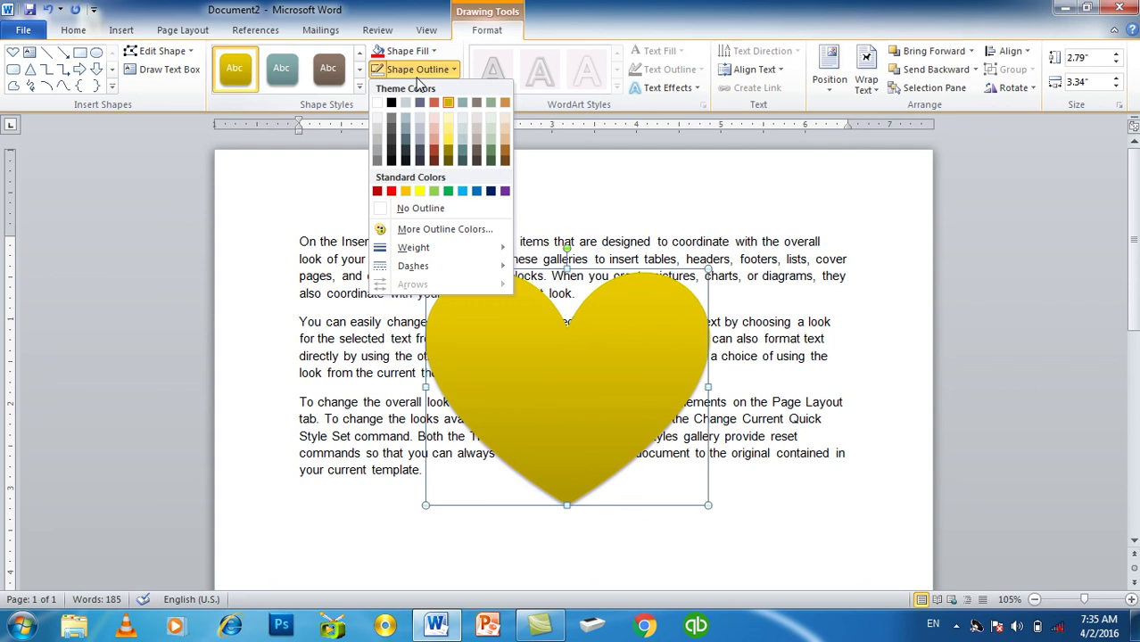
pyautogui.click(393, 162)
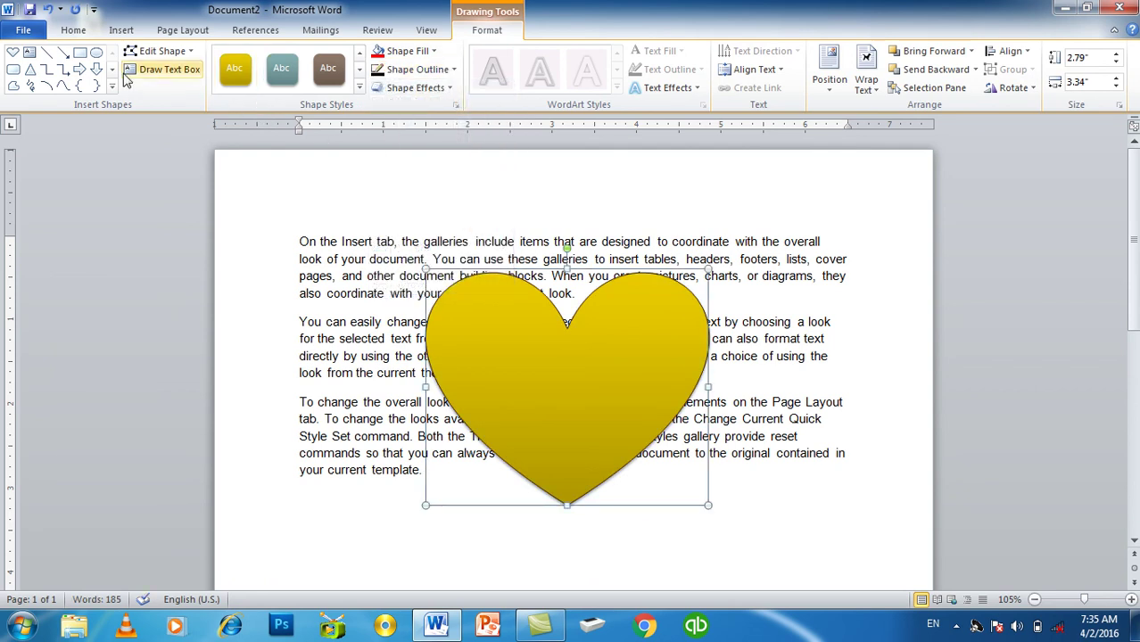
# Browse the theme effects and document themes galleries without applying anything
pyautogui.click(182, 29)
pyautogui.click(69, 87)
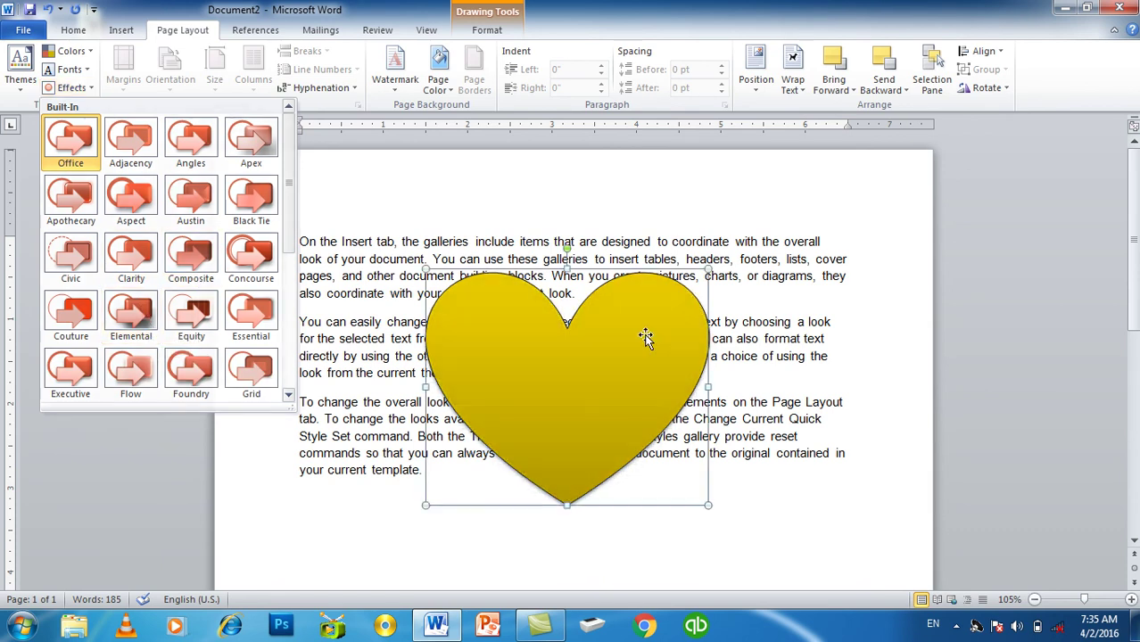
pyautogui.click(403, 224)
pyautogui.click(402, 231)
pyautogui.click(22, 67)
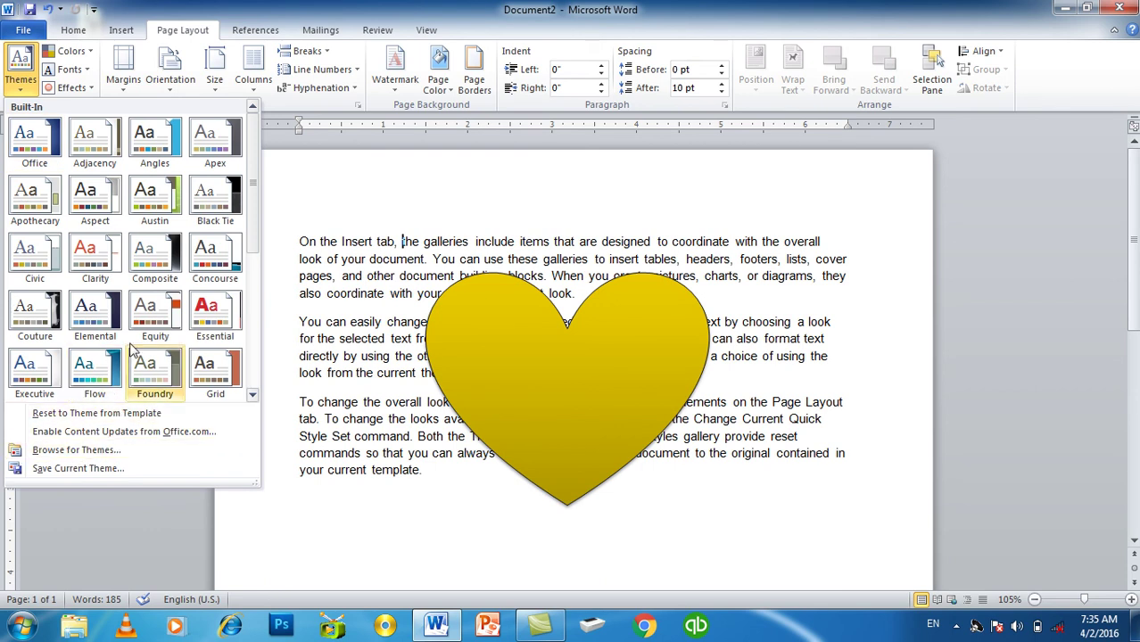
pyautogui.click(411, 295)
pyautogui.click(575, 346)
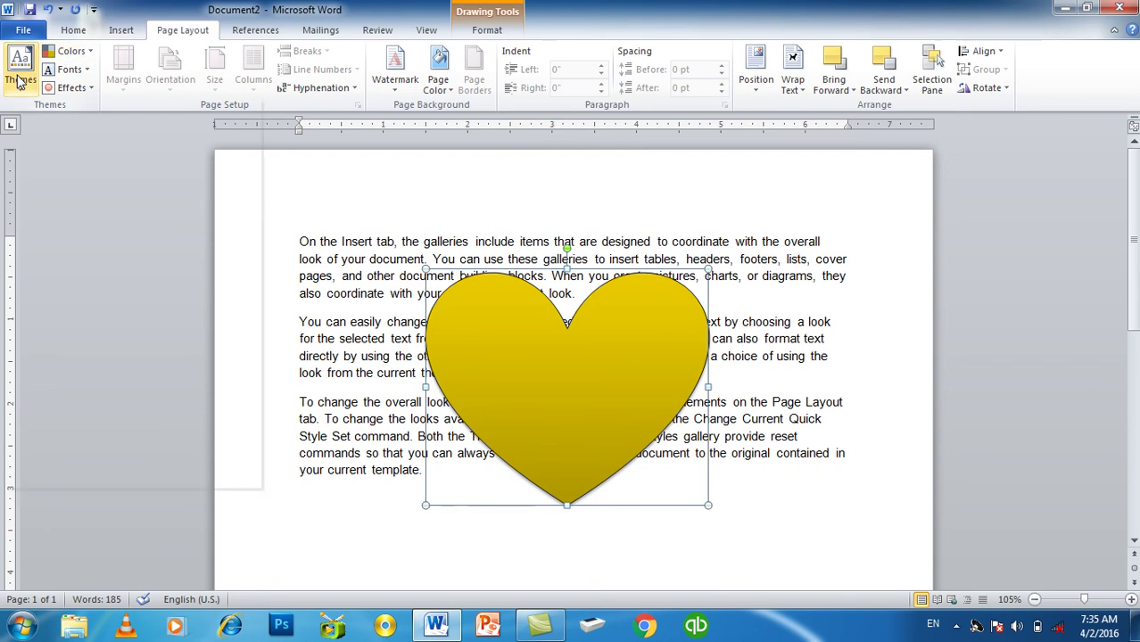
pyautogui.click(21, 67)
# Select everything and reset the theme to the template's default
pyautogui.click(342, 373)
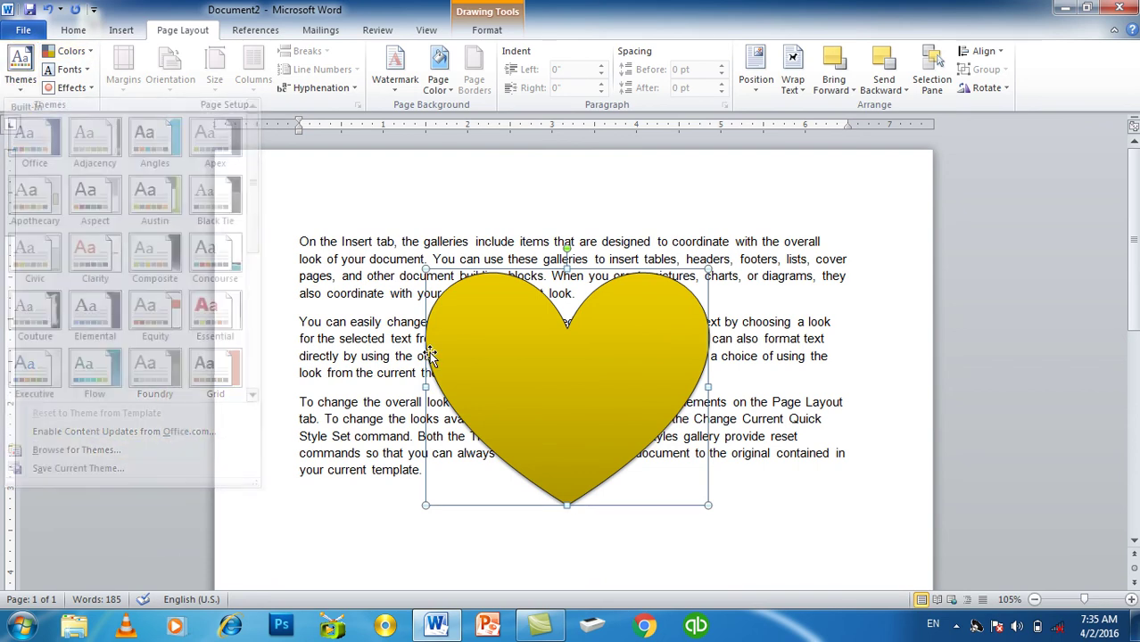
pyautogui.doubleClick(335, 321)
pyautogui.hotkey('ctrl', 'a')
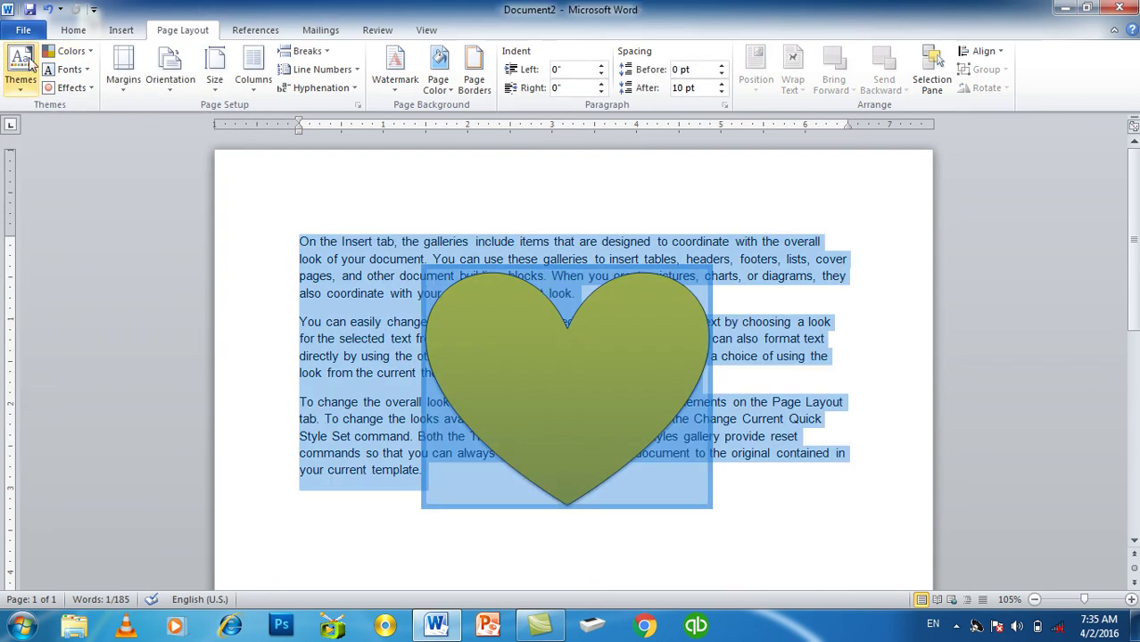
pyautogui.click(21, 67)
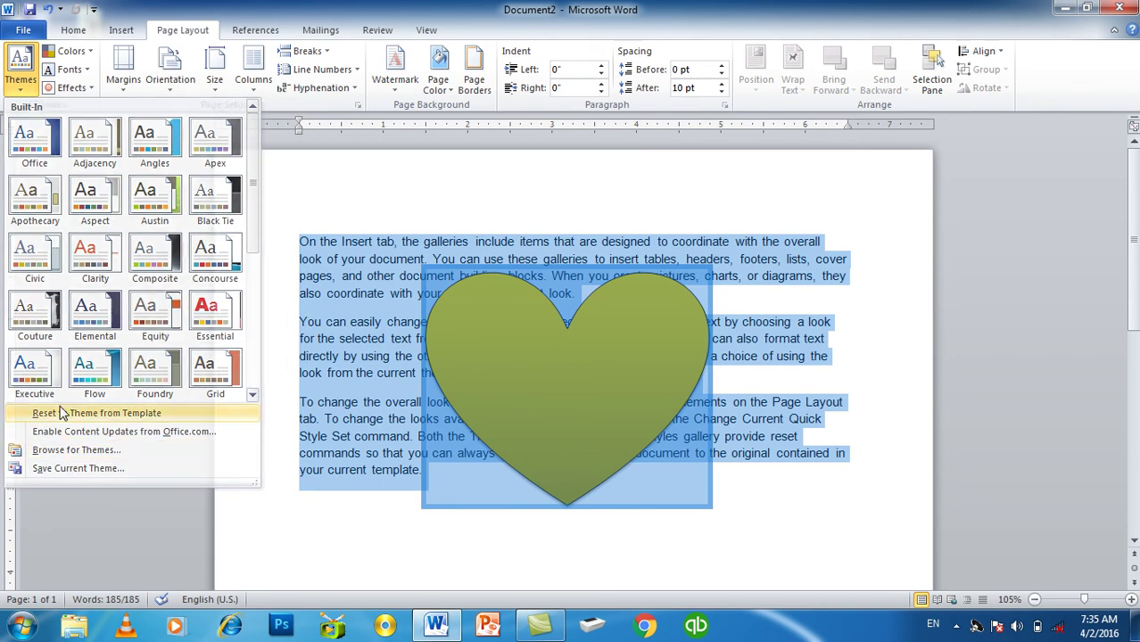
pyautogui.click(62, 413)
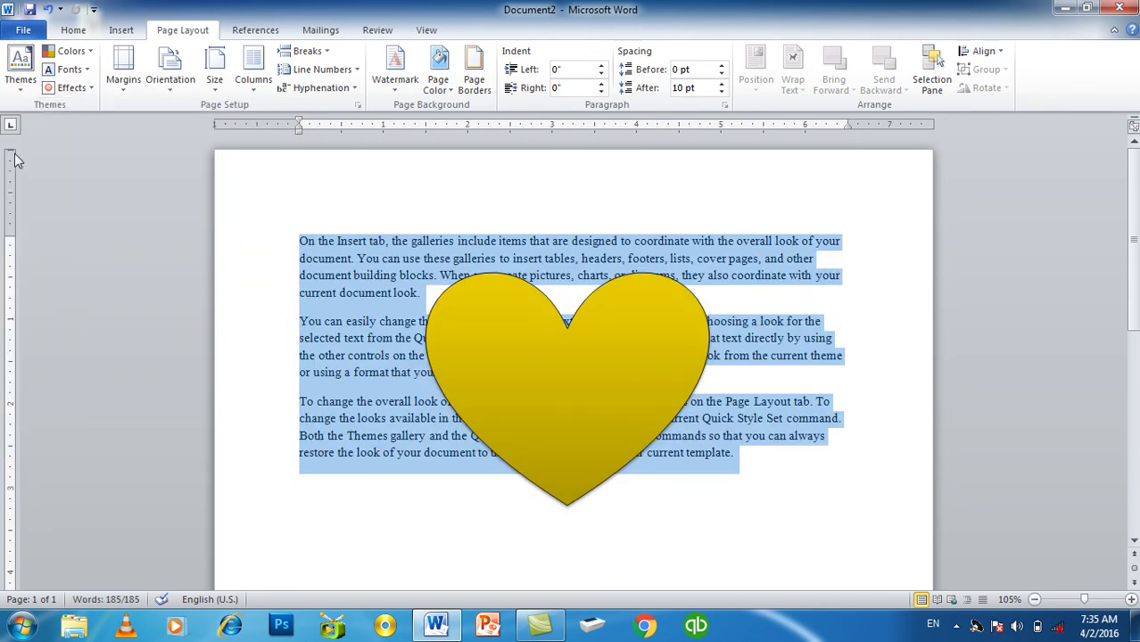
# Save the current theme as a theme file named Islam
pyautogui.click(22, 67)
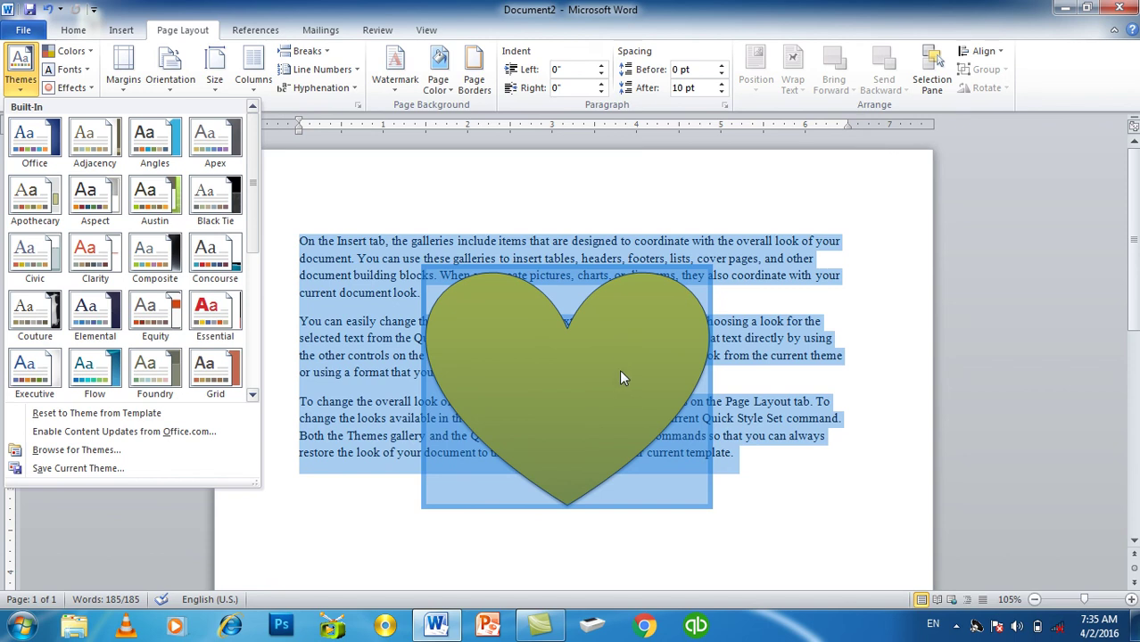
pyautogui.click(81, 466)
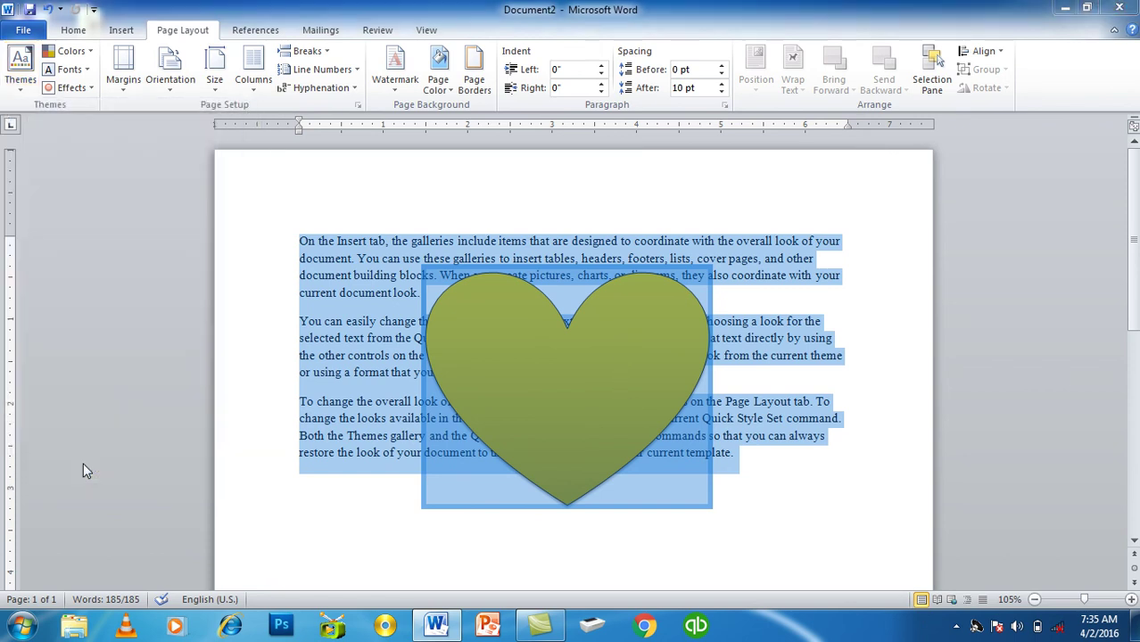
pyautogui.write('Islam')
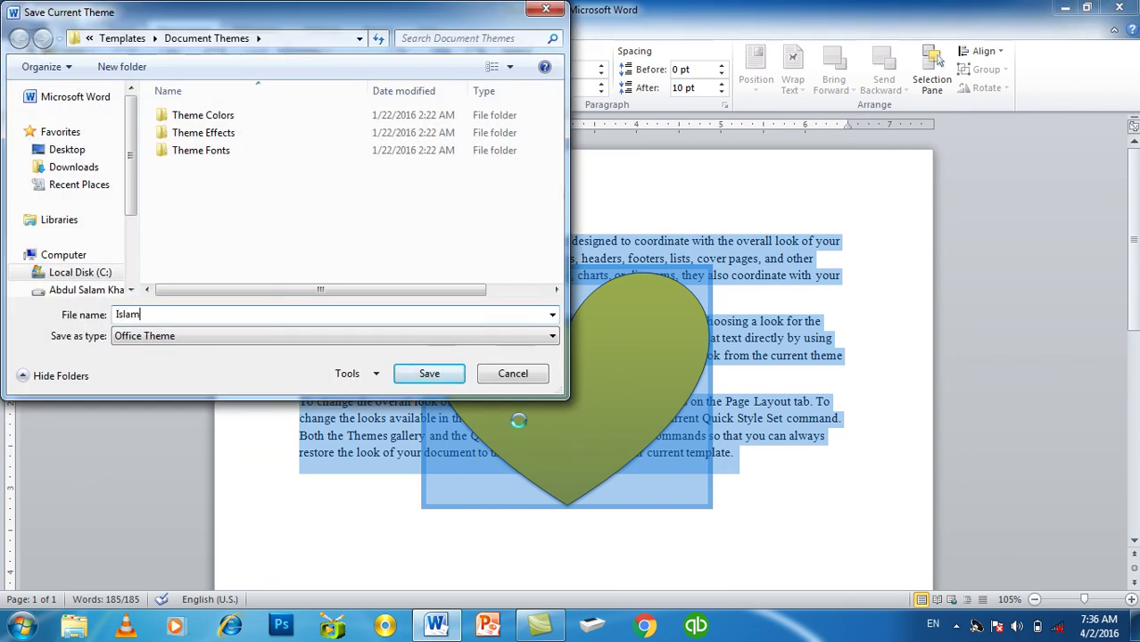
pyautogui.click(460, 376)
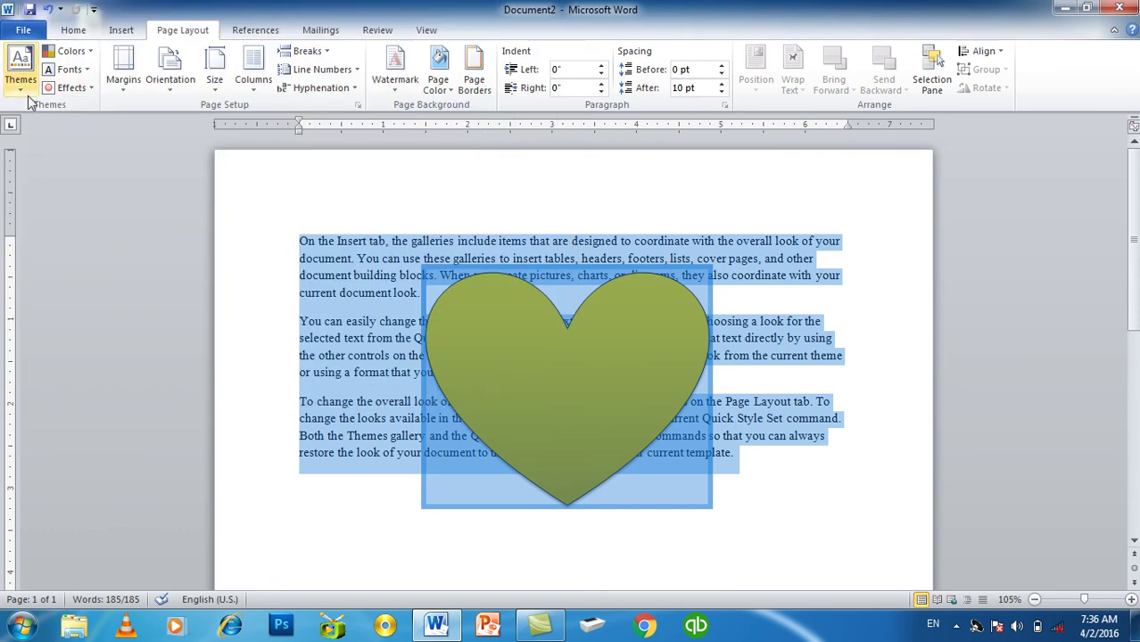
# Apply the Office theme, cancel browsing for theme files, and close the document
pyautogui.click(19, 70)
pyautogui.click(51, 207)
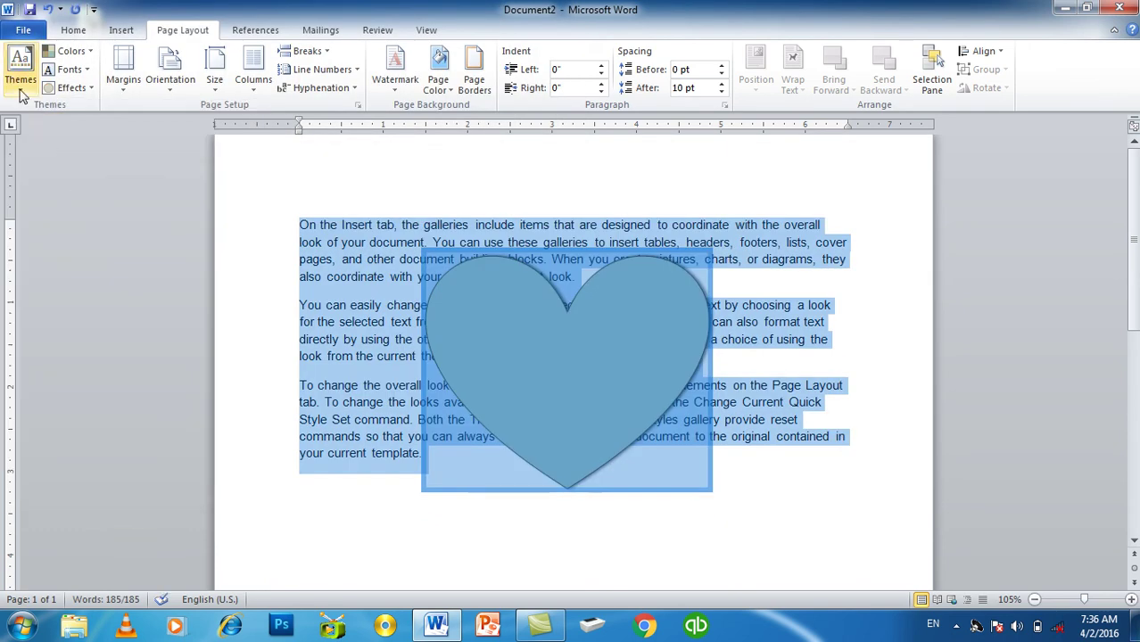
pyautogui.click(22, 90)
pyautogui.click(44, 532)
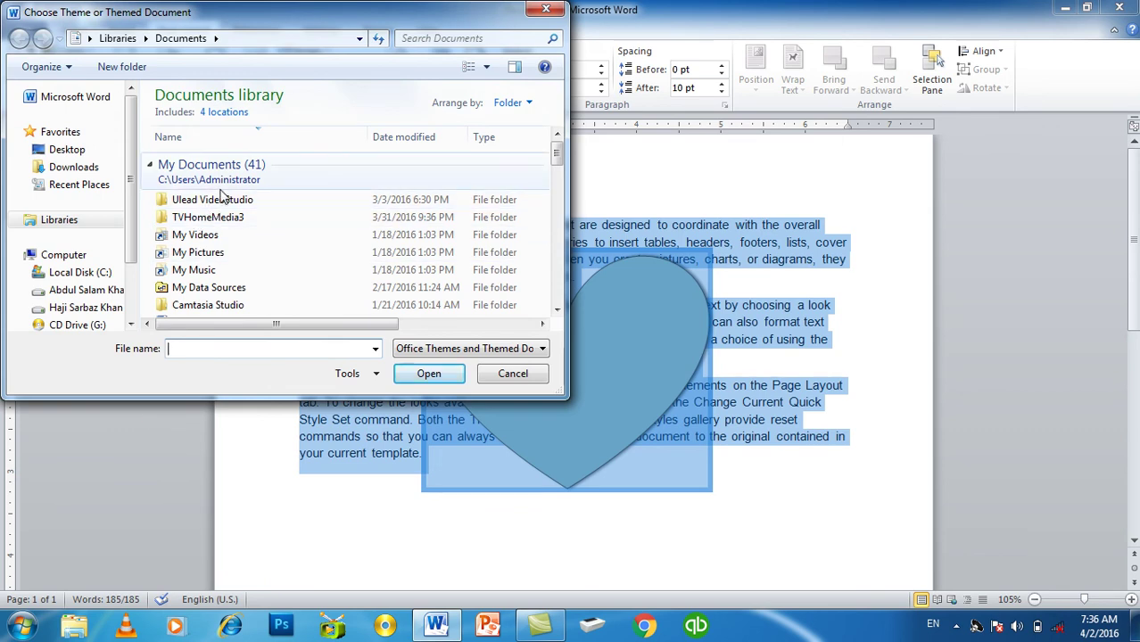
pyautogui.press('Escape')
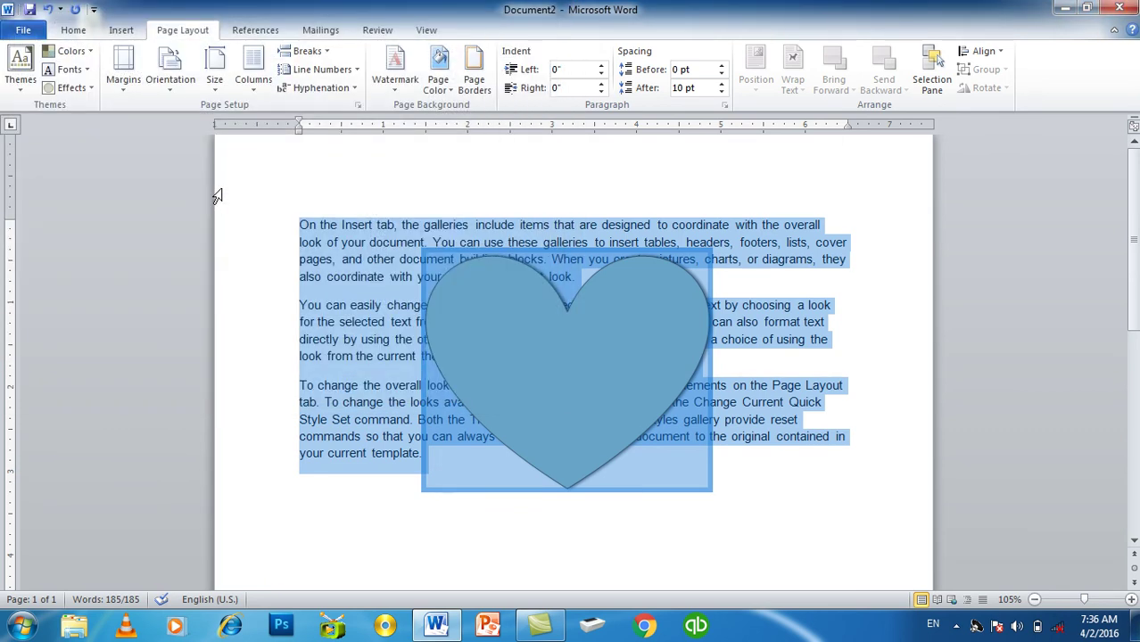
pyautogui.hotkey('alt', 'F4')
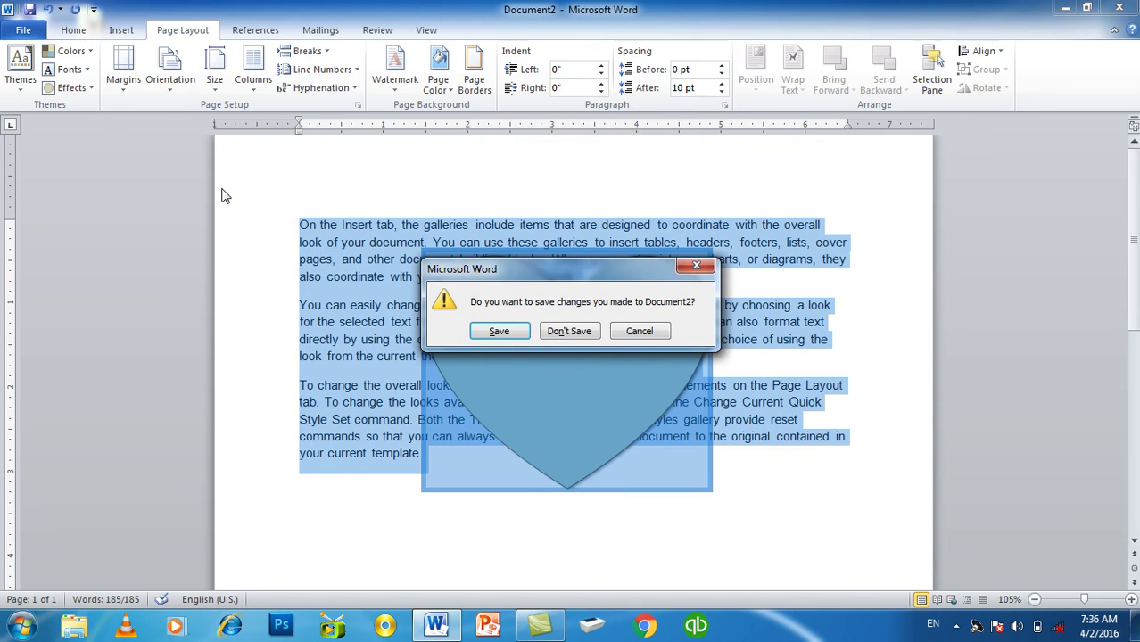